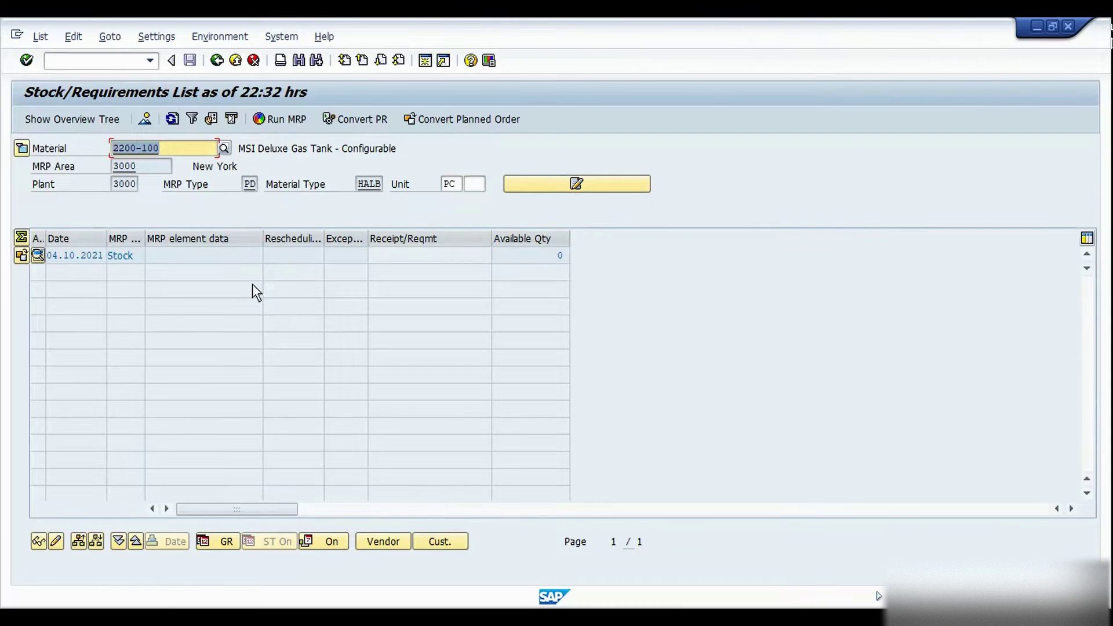
# Step: Expand the header details of material 2200-100 in the stock/requirements list and examine its procurement type
pyautogui.click(172, 151)
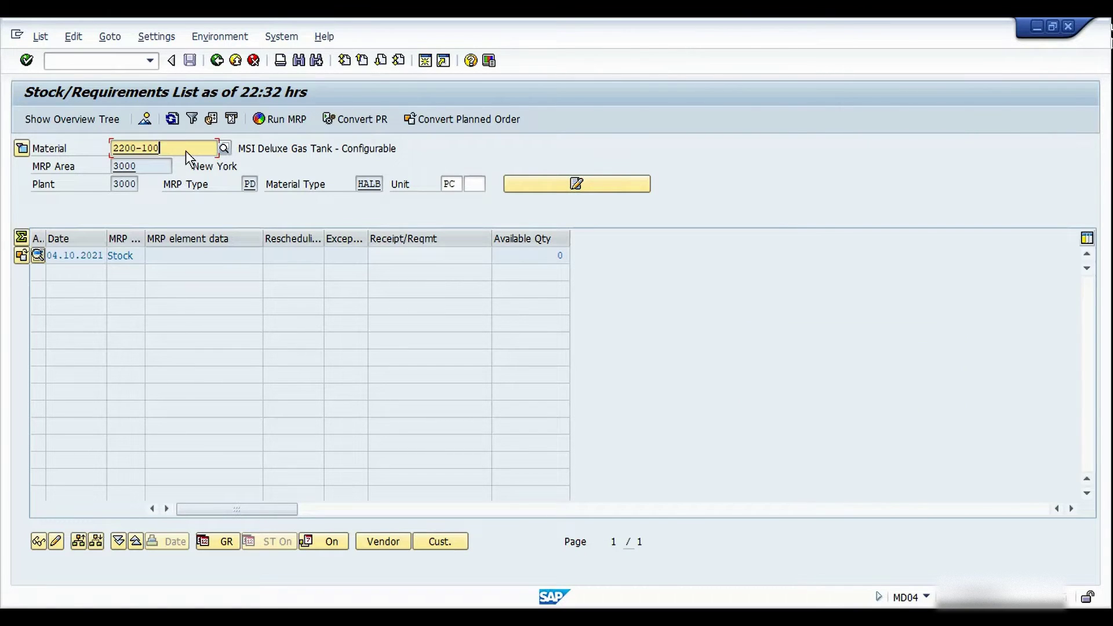
pyautogui.click(21, 149)
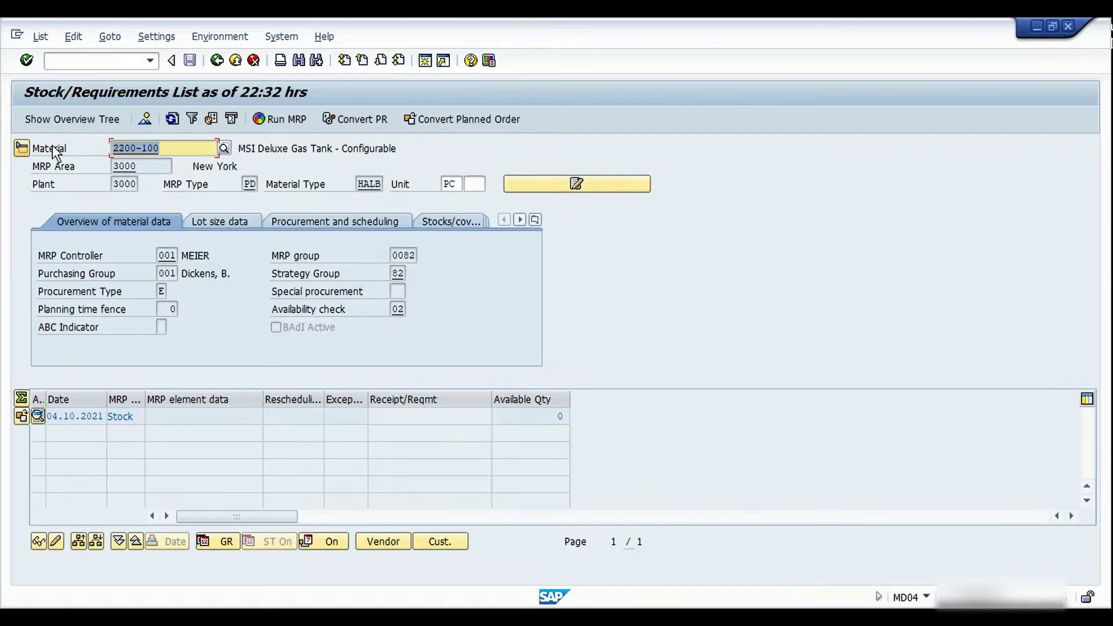
pyautogui.click(162, 290)
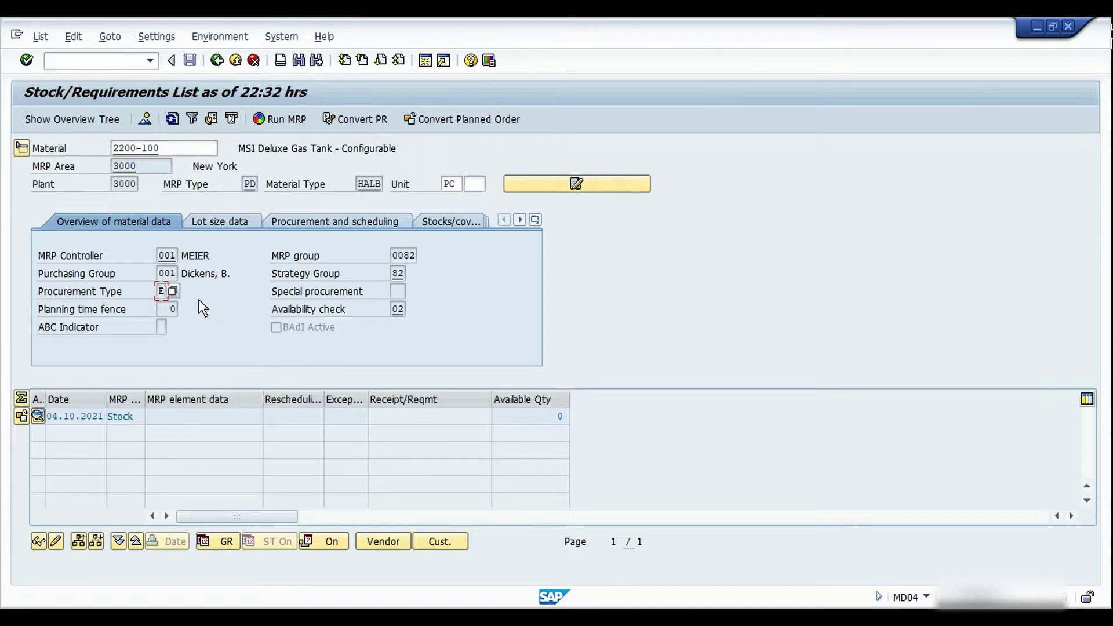
# Step: Look up strategy group 82 in the list of planning strategy groups and close the list without changing the selection
pyautogui.click(404, 276)
pyautogui.click(415, 277)
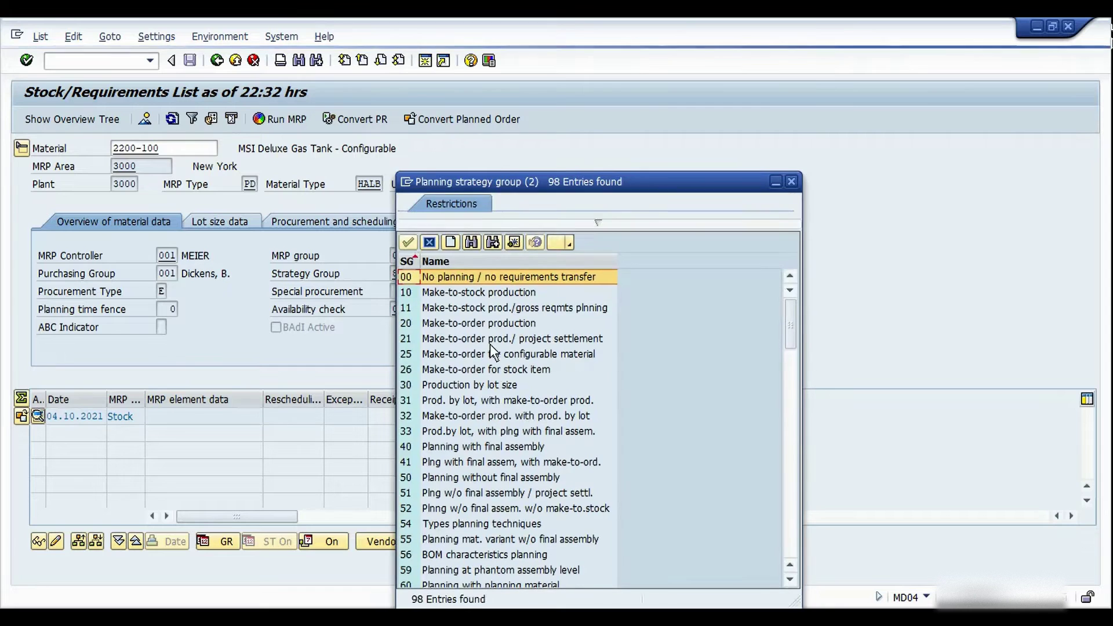
pyautogui.click(457, 498)
pyautogui.scroll(-7, 459, 498)
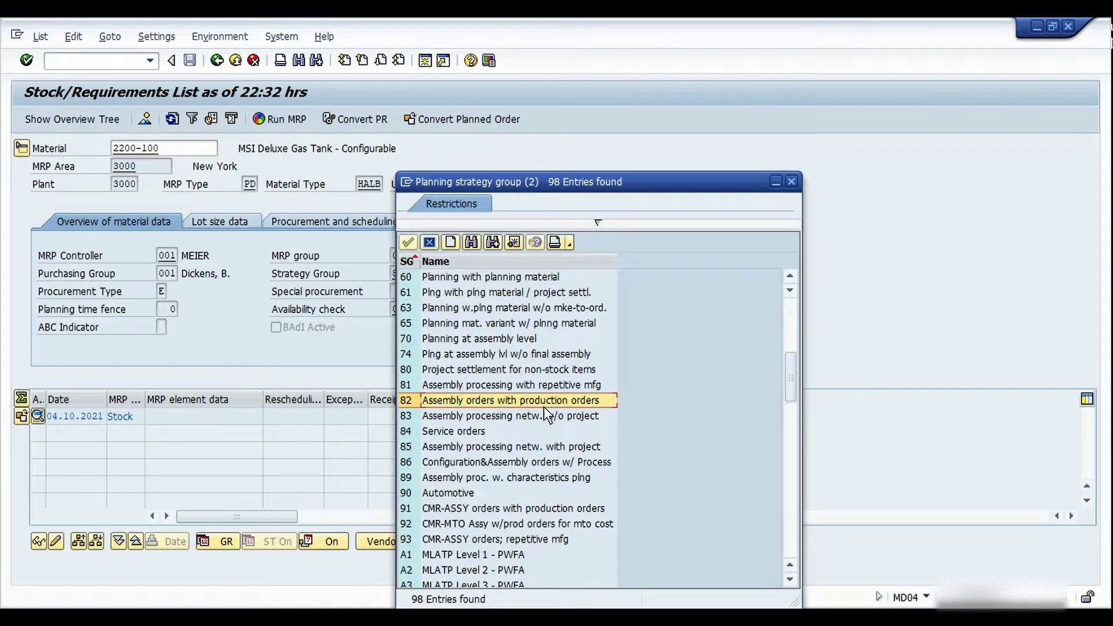
pyautogui.moveTo(478, 179); pyautogui.dragTo(625, 81)
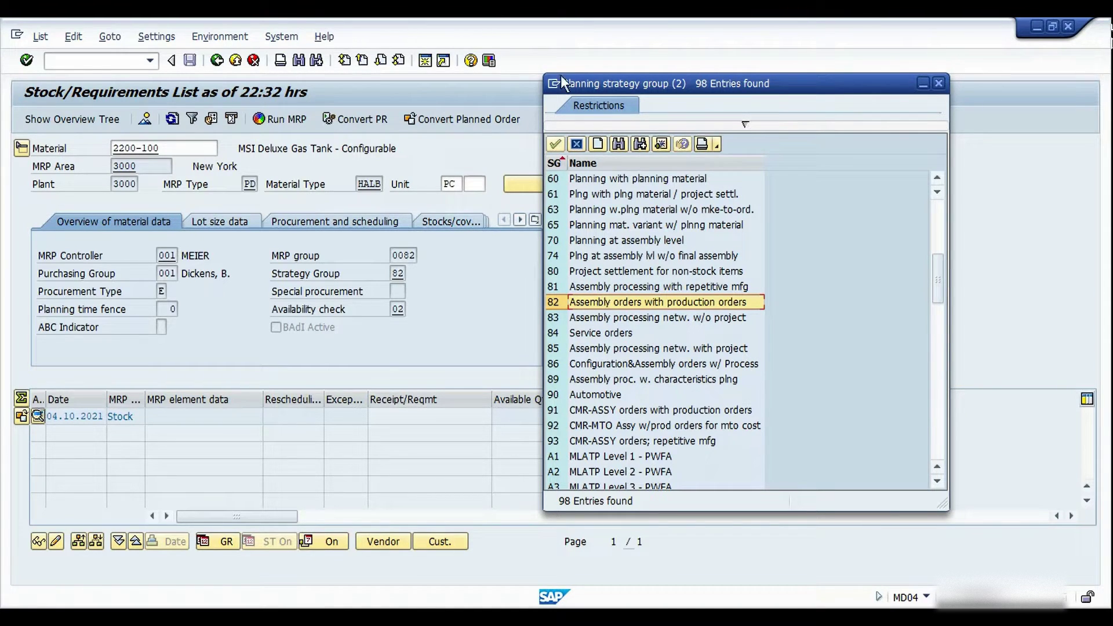
pyautogui.click(582, 149)
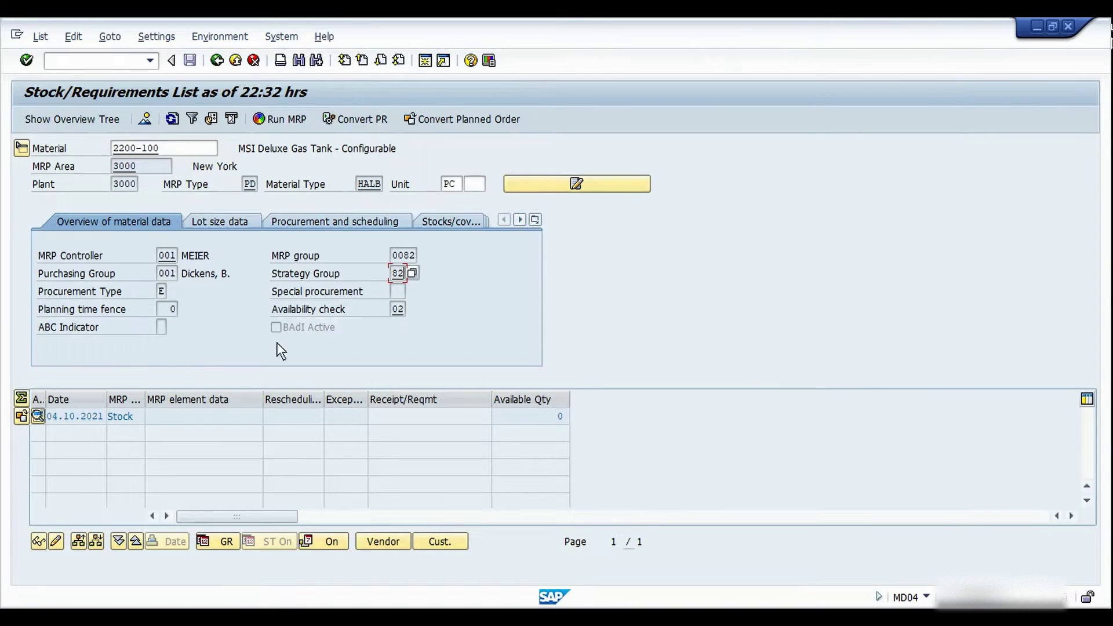
pyautogui.click(163, 291)
pyautogui.click(404, 273)
# Step: Start transaction VA01 and create a standard order (OR) with the proposed sales organization and distribution channel
pyautogui.hotkey('ctrl', '/')
pyautogui.write('/NVA01')
pyautogui.press('Return')
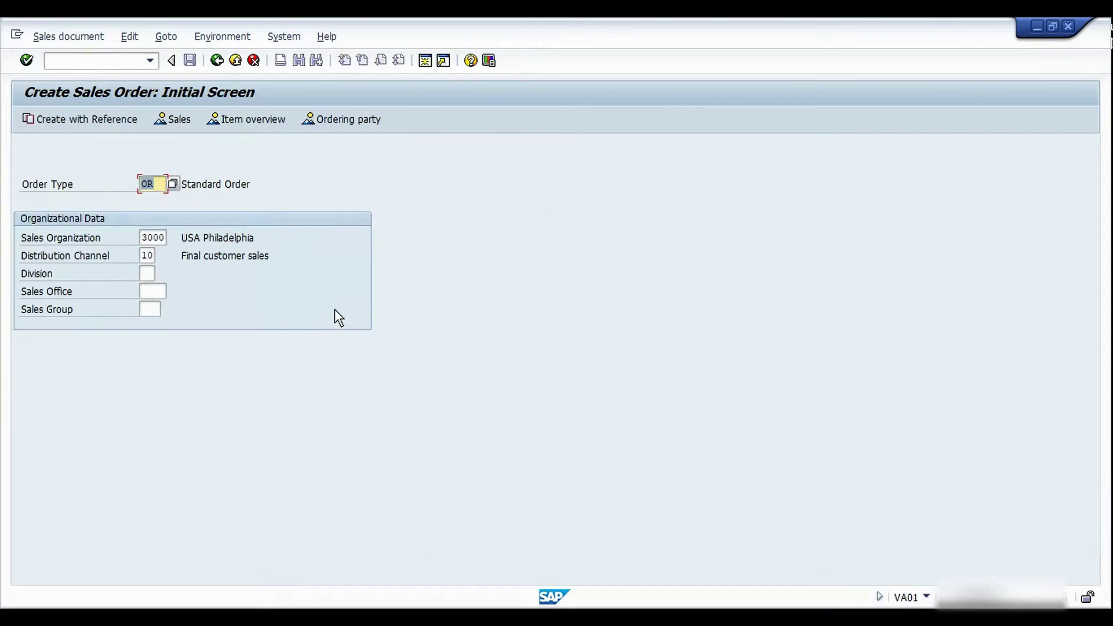
pyautogui.press('Return')
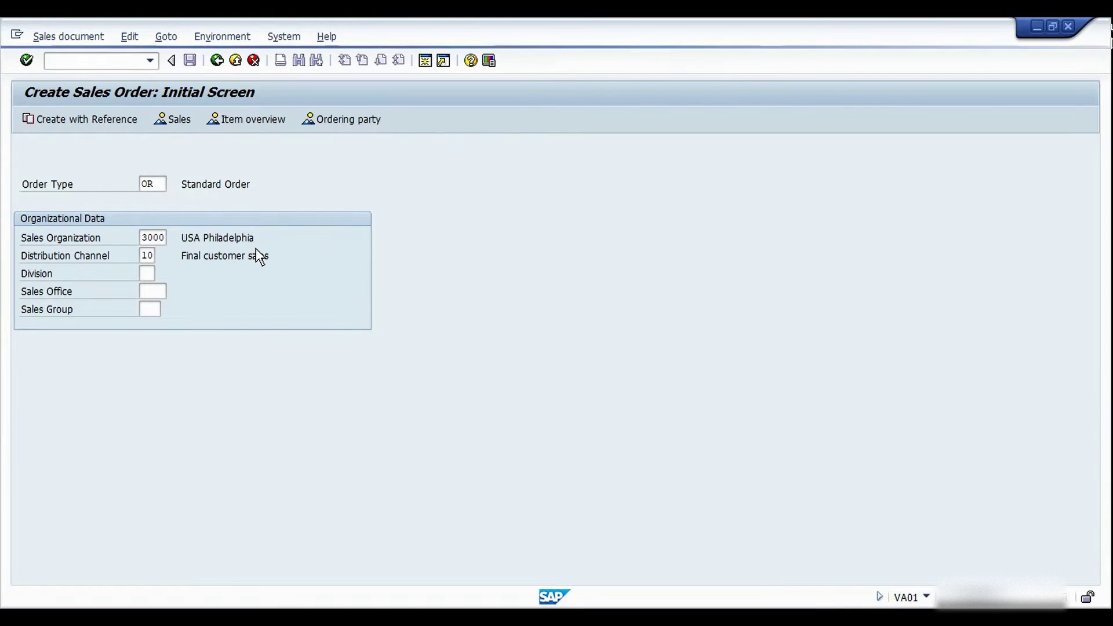
# Step: Enter the customer number as sold-to party and ship-to party, and "test po" as the purchase order number
pyautogui.write('3000')
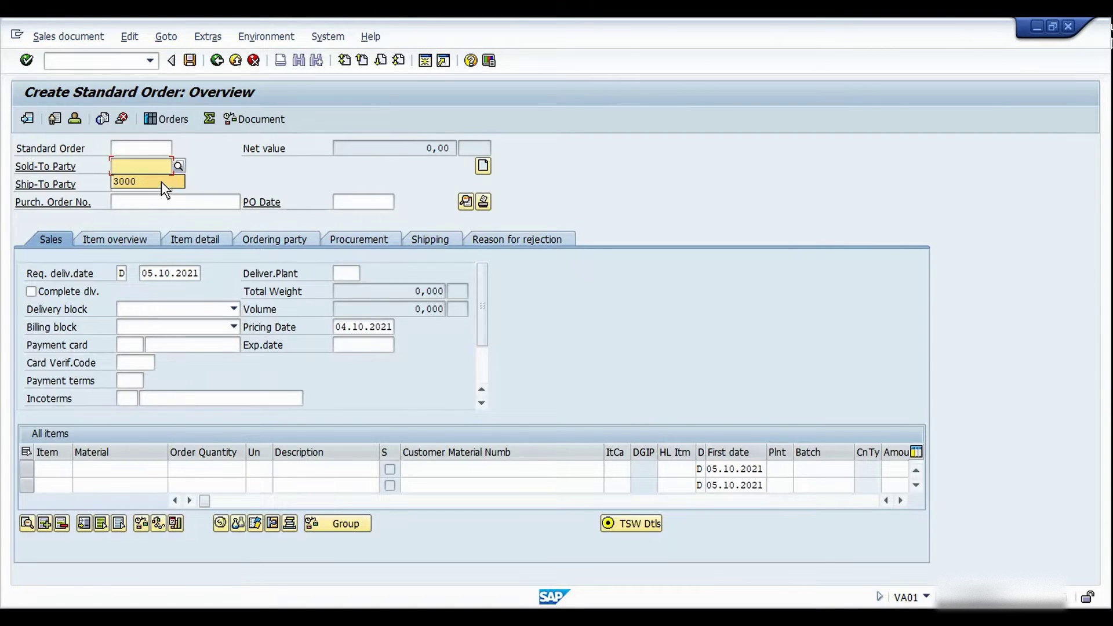
pyautogui.press('Tab')
pyautogui.write('3000')
pyautogui.press('Tab')
pyautogui.write('test po')
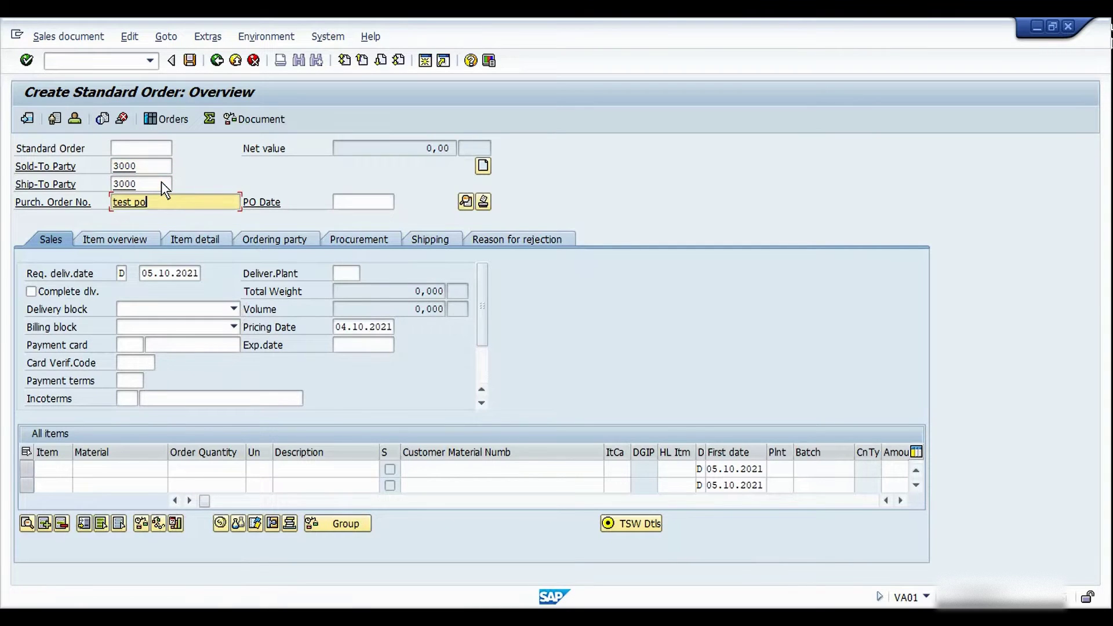
# Step: Enter material 2200-100 in the first item line of the sales order
pyautogui.click(150, 473)
pyautogui.press('Down')
pyautogui.press('Down')
pyautogui.press('Return')
pyautogui.press('Tab')
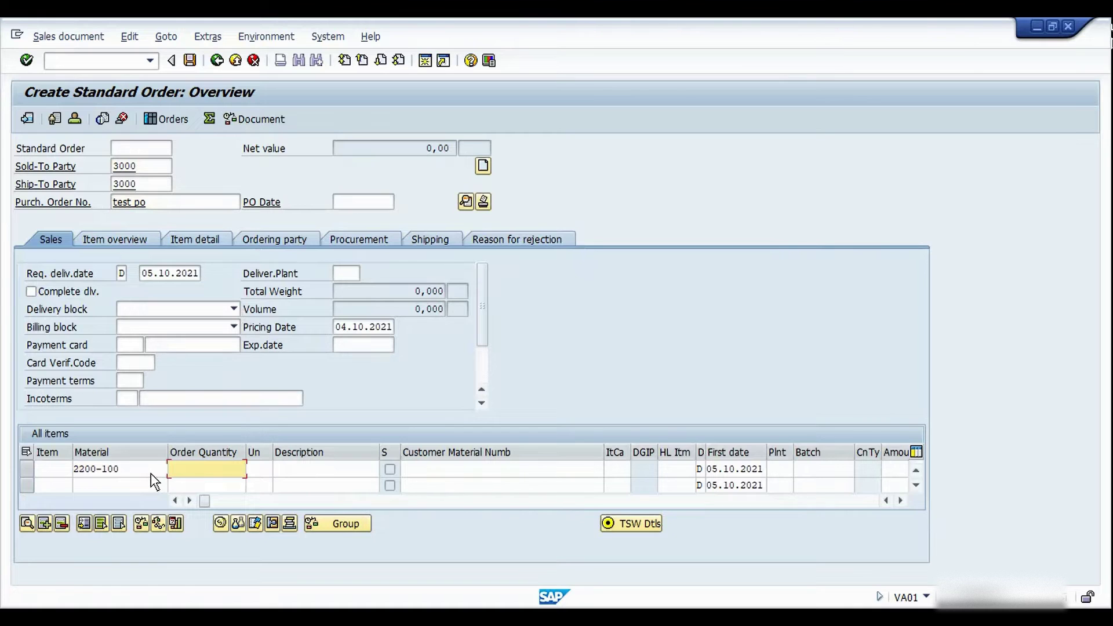
# Step: Set the item's order quantity to 350 and its plant to 3000, and confirm the line
pyautogui.write('350')
pyautogui.press('Tab')
pyautogui.press('Tab')
pyautogui.press('Tab')
pyautogui.press('Tab')
pyautogui.press('Tab')
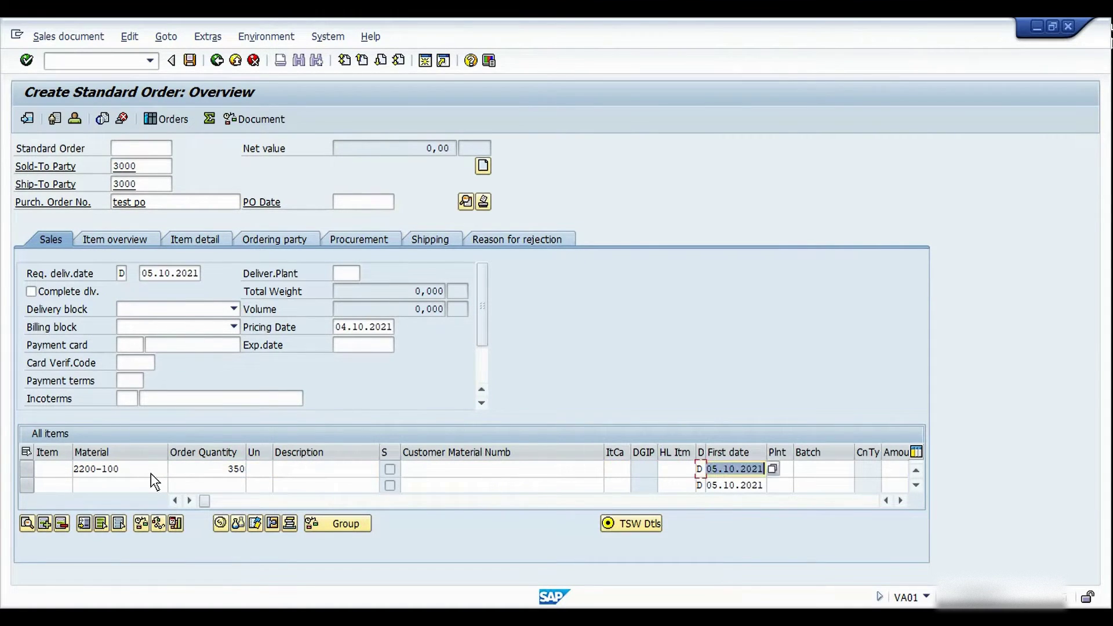
pyautogui.write('3000')
pyautogui.press('Return')
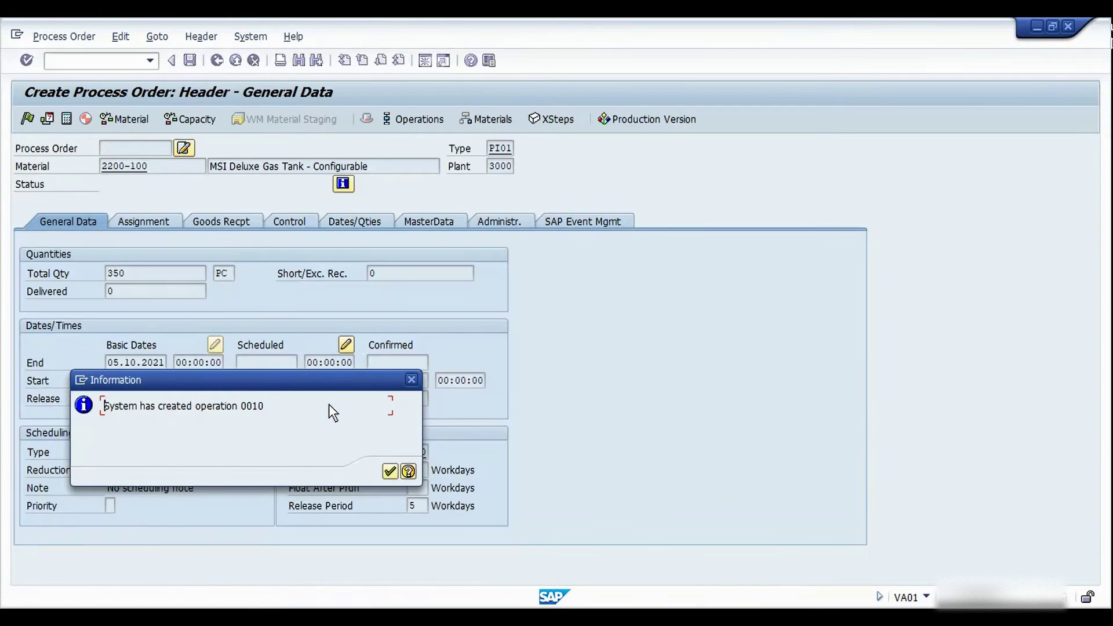
# Step: Acknowledge the process order's information messages, review the component availability check and leave its list
pyautogui.moveTo(336, 379); pyautogui.dragTo(643, 320)
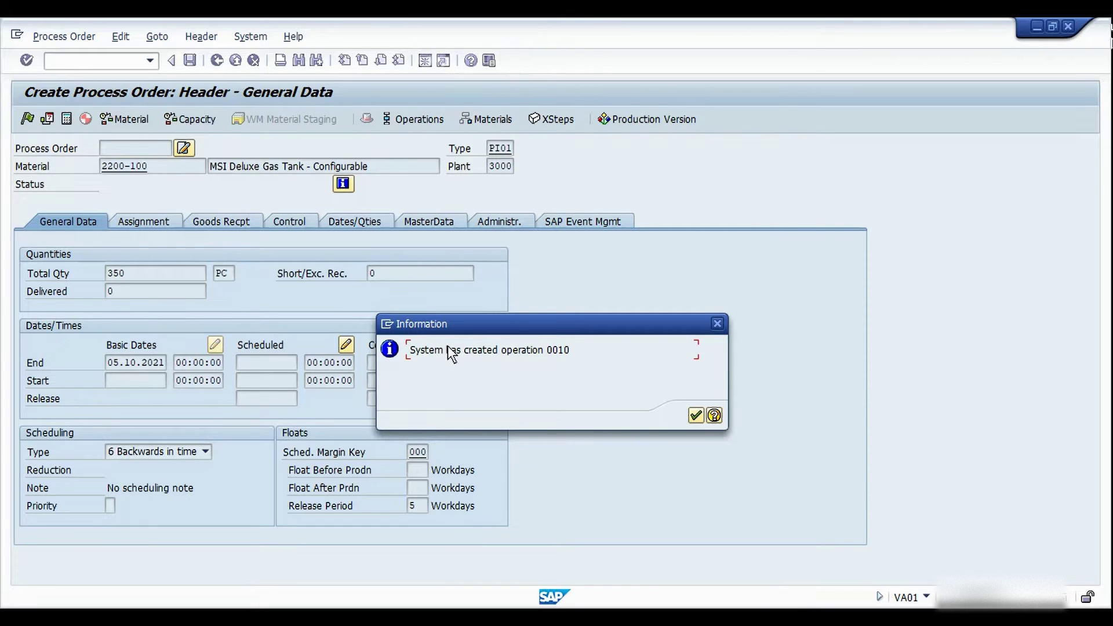
pyautogui.click(695, 416)
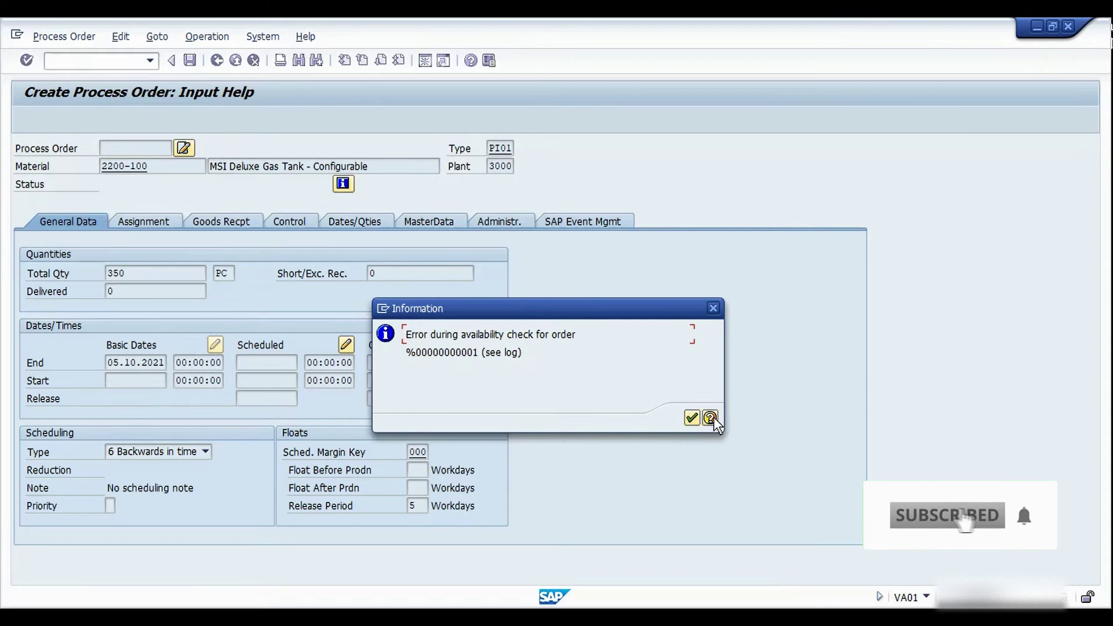
pyautogui.click(693, 420)
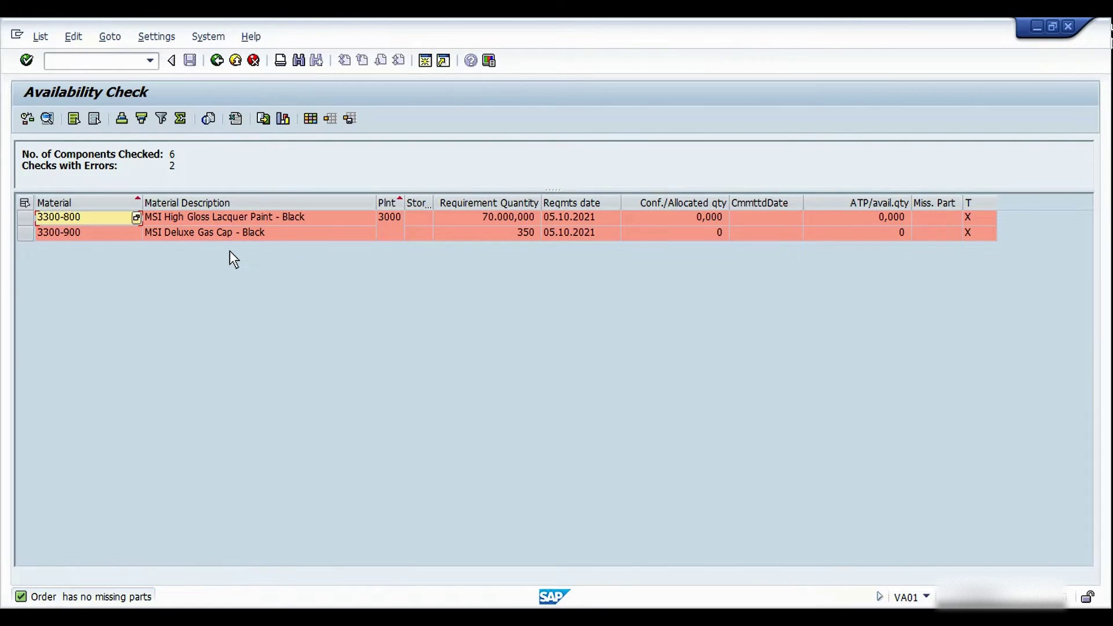
pyautogui.press('F3')
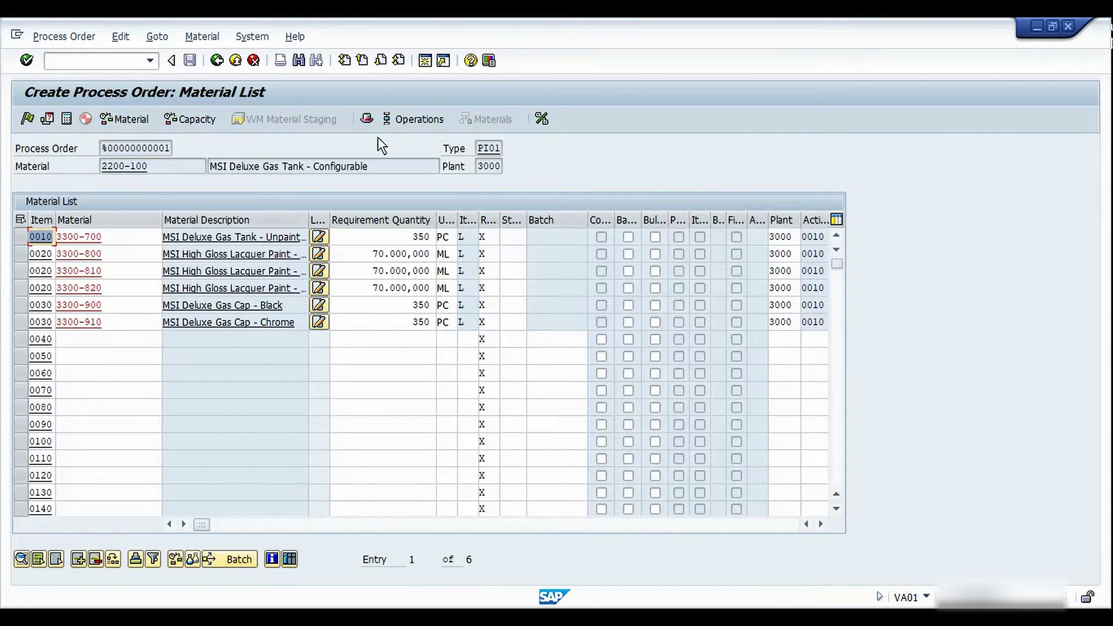
# Step: Examine the process order's header data and material list, and return to the sales order overview
pyautogui.click(367, 118)
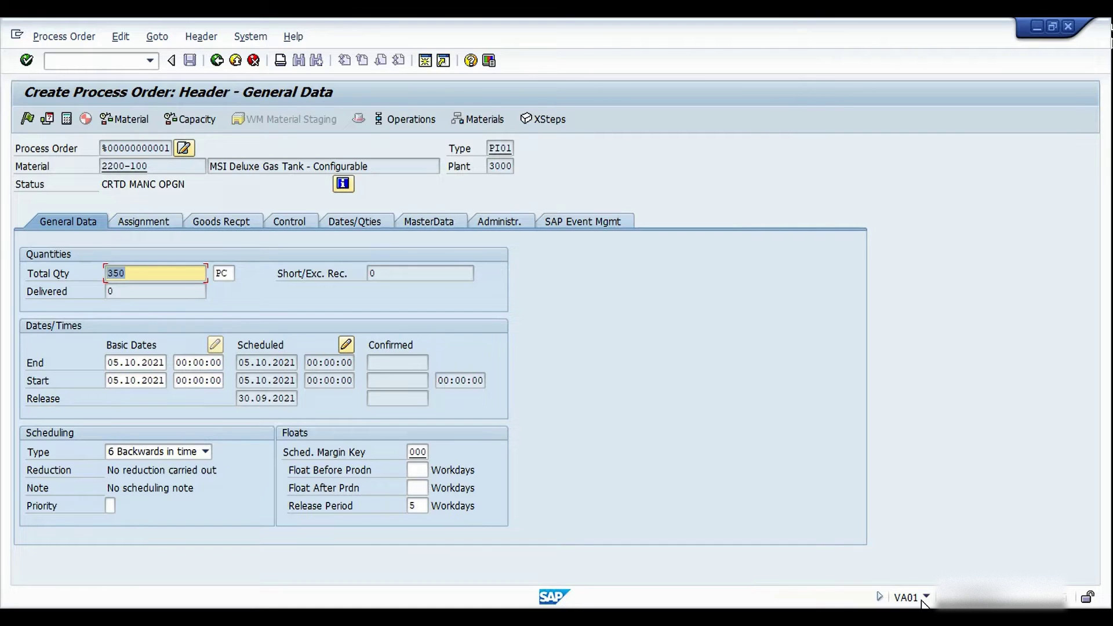
pyautogui.click(408, 120)
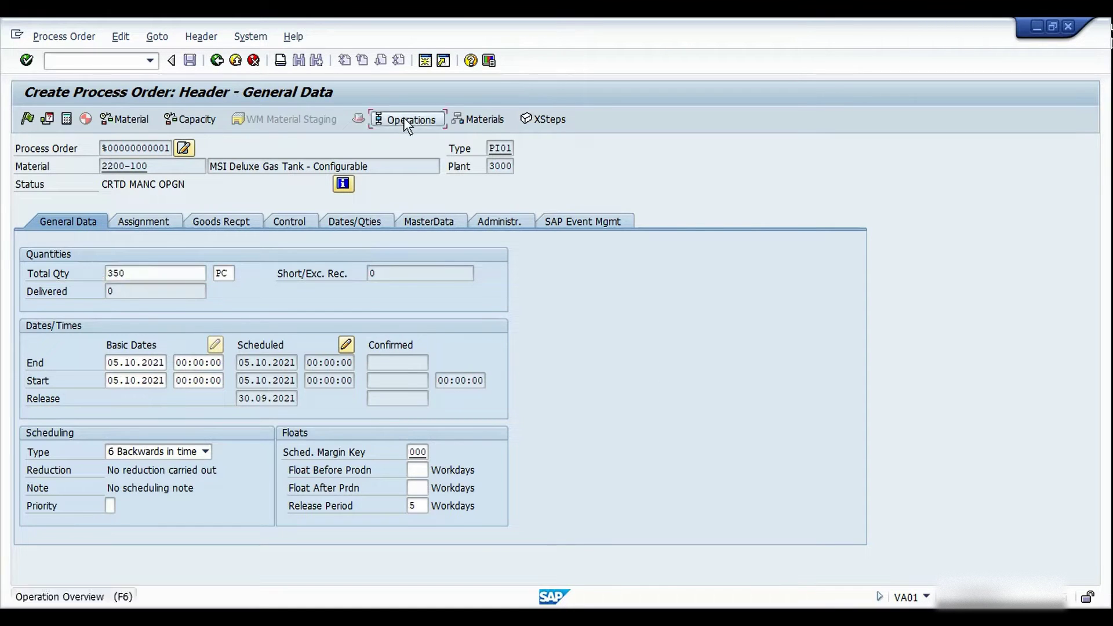
pyautogui.click(480, 120)
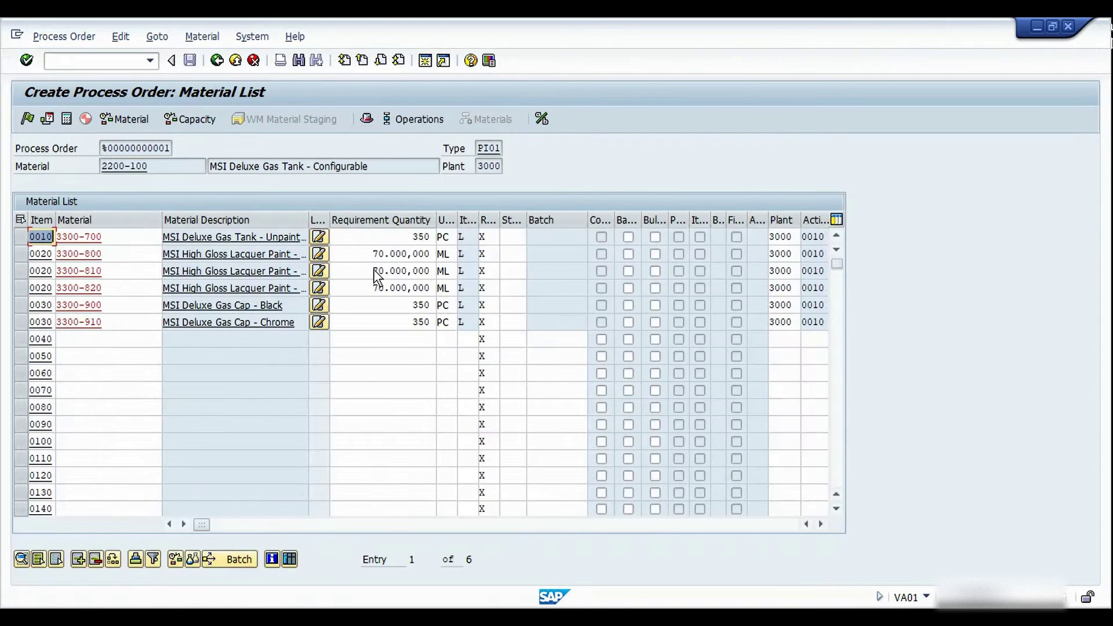
pyautogui.click(367, 123)
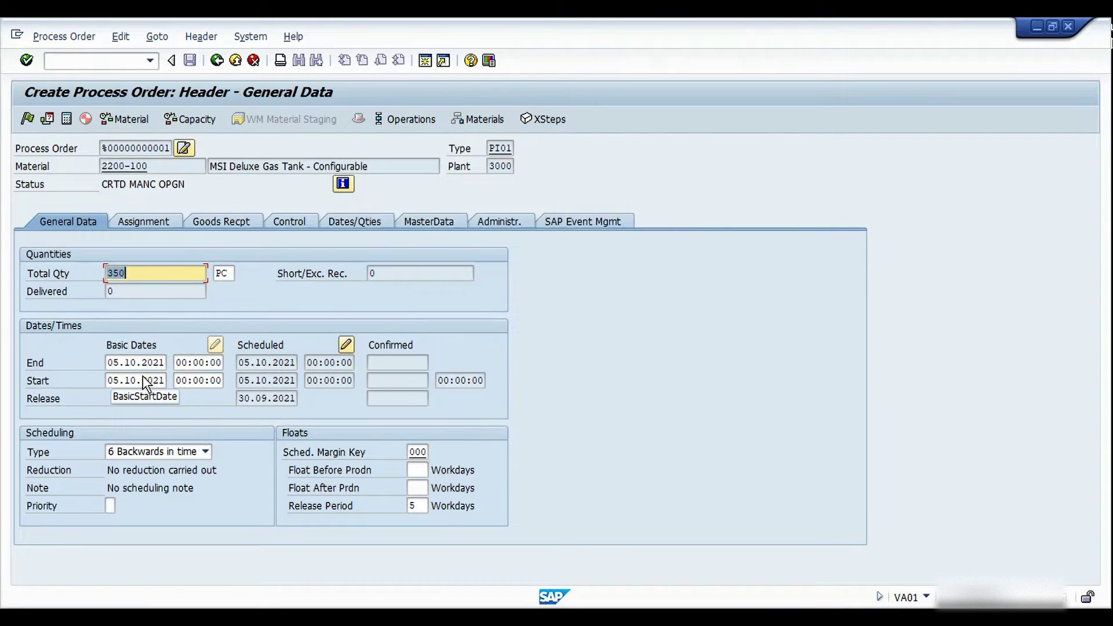
pyautogui.click(217, 60)
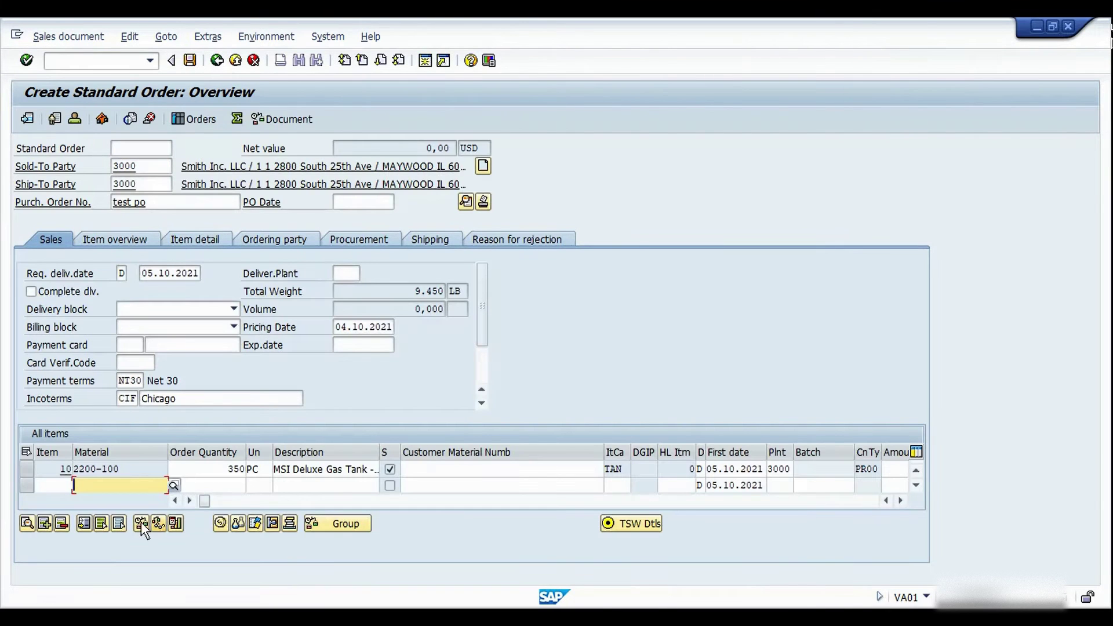
# Step: Examine the schedule lines of item 10 and return to the sales order overview
pyautogui.click(26, 469)
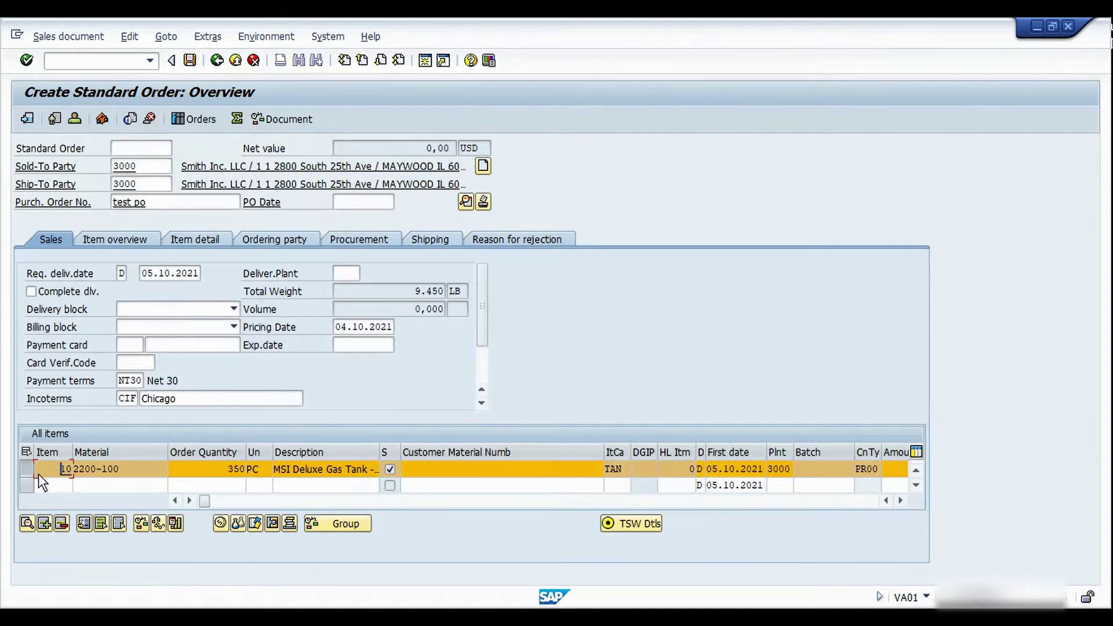
pyautogui.click(124, 468)
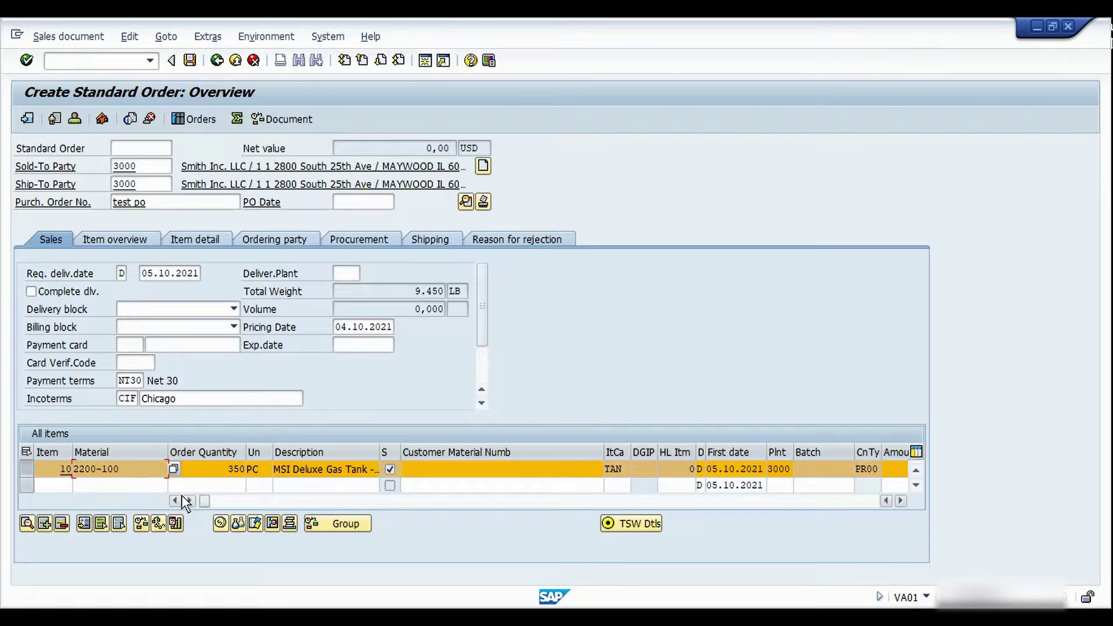
pyautogui.click(177, 524)
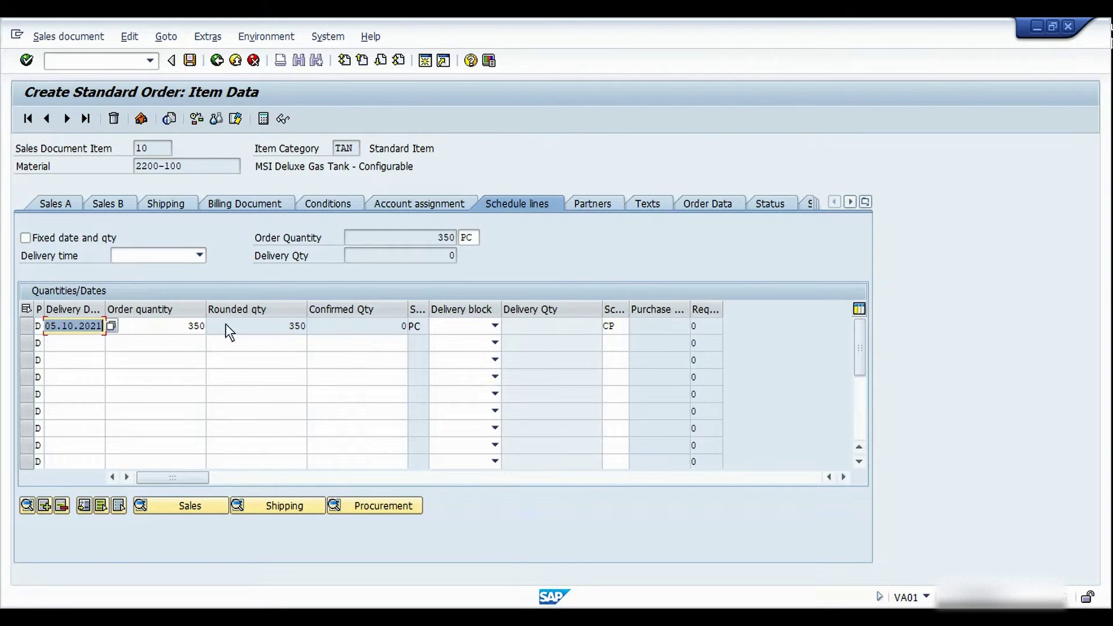
pyautogui.press('Tab')
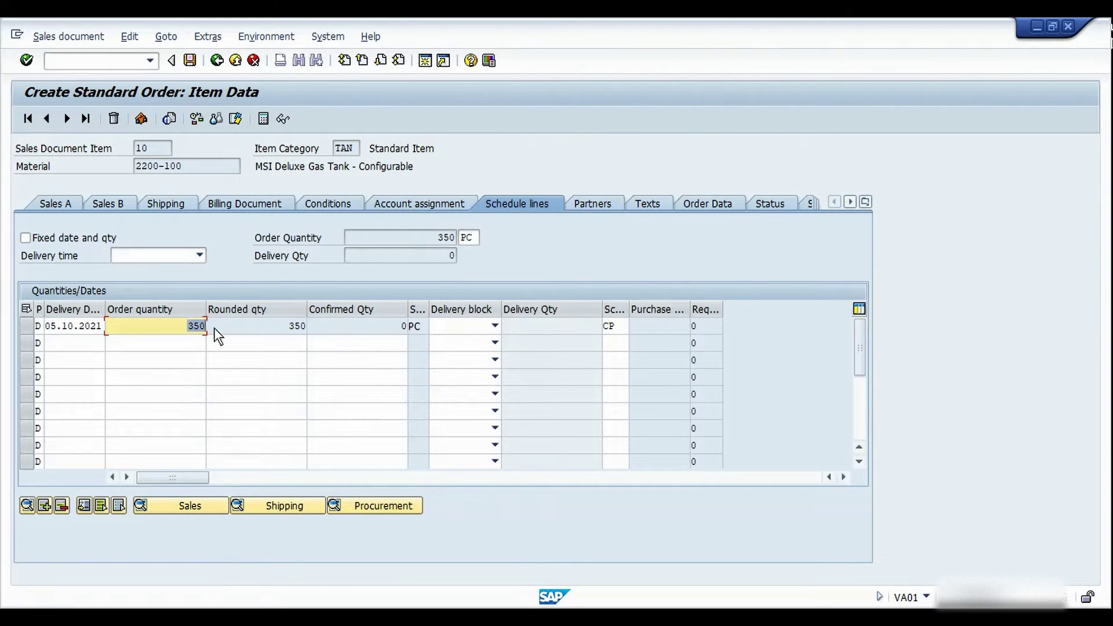
pyautogui.click(214, 63)
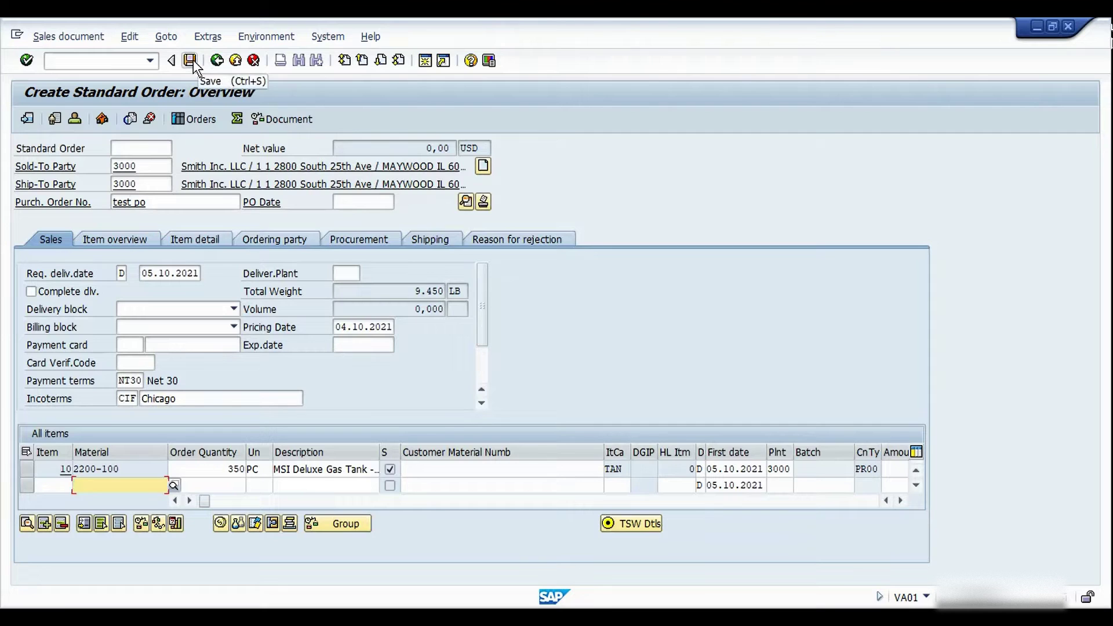
# Step: Try to save the sales order, choose to edit the incomplete document and open item 10's missing net value data
pyautogui.click(194, 62)
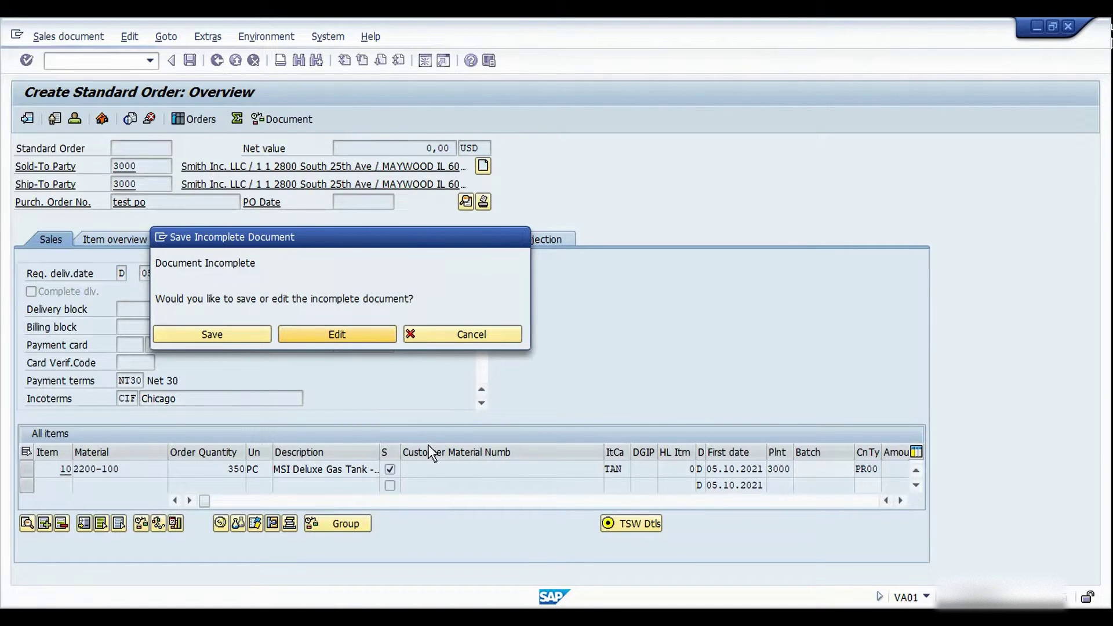
pyautogui.click(309, 352)
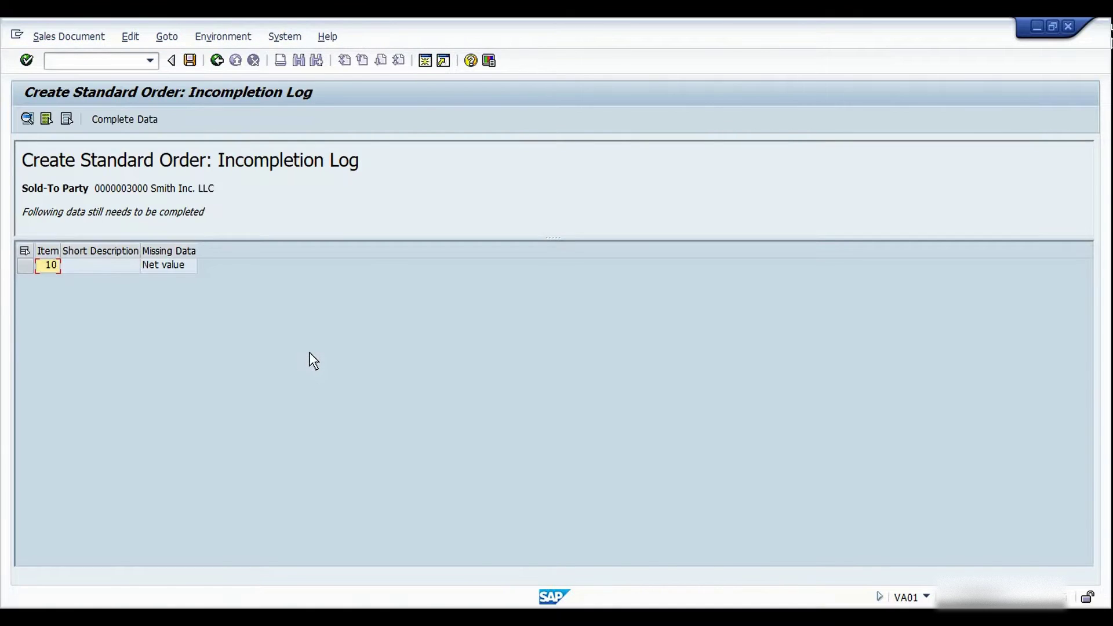
pyautogui.click(140, 122)
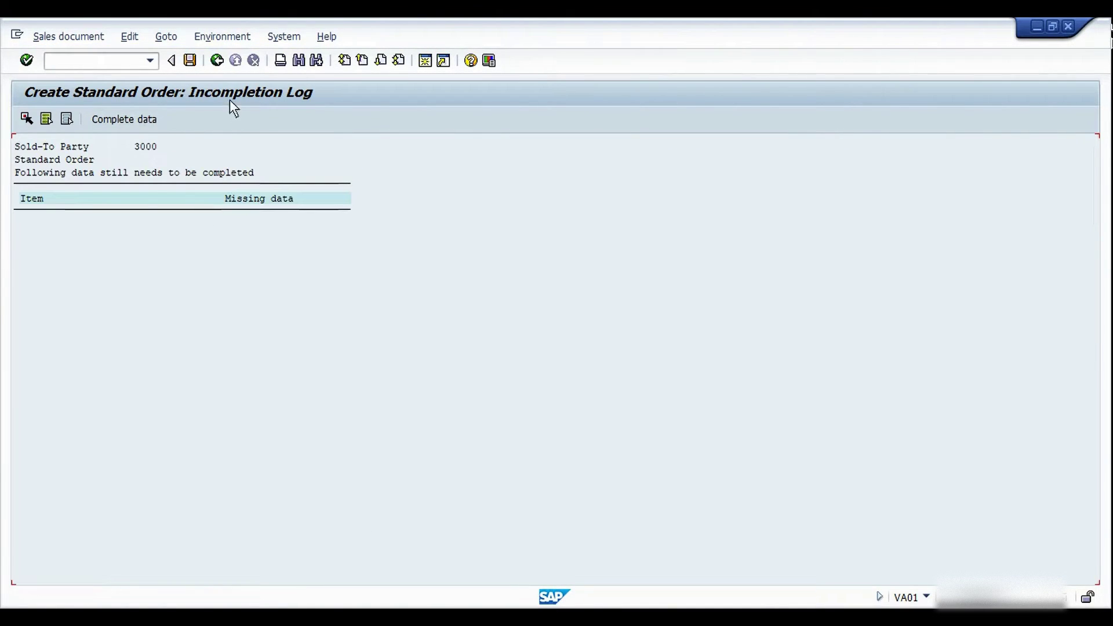
pyautogui.click(148, 119)
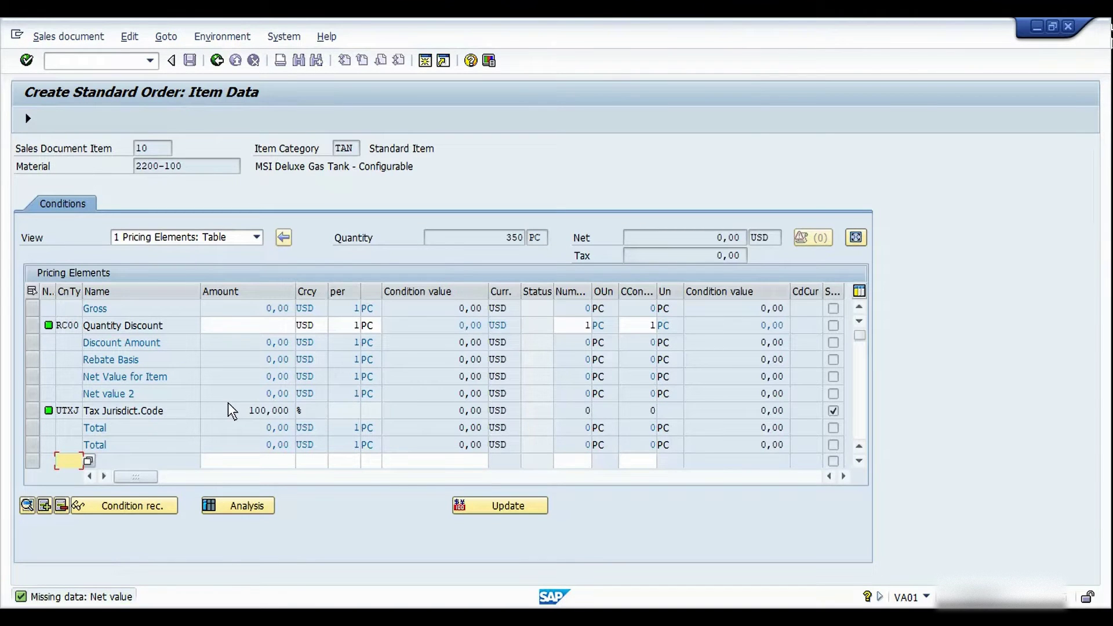
# Step: Set item 10's Quantity Discount (RC00) amount to 10 USD, return to the overview and save the sales order
pyautogui.click(278, 324)
pyautogui.write('10')
pyautogui.press('Return')
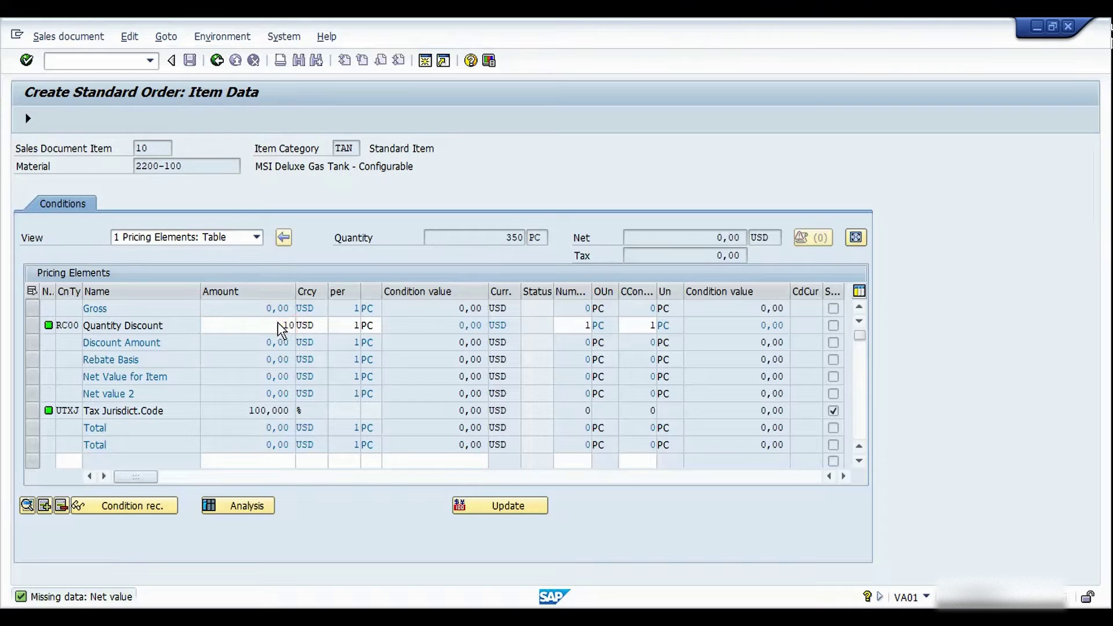
pyautogui.click(216, 60)
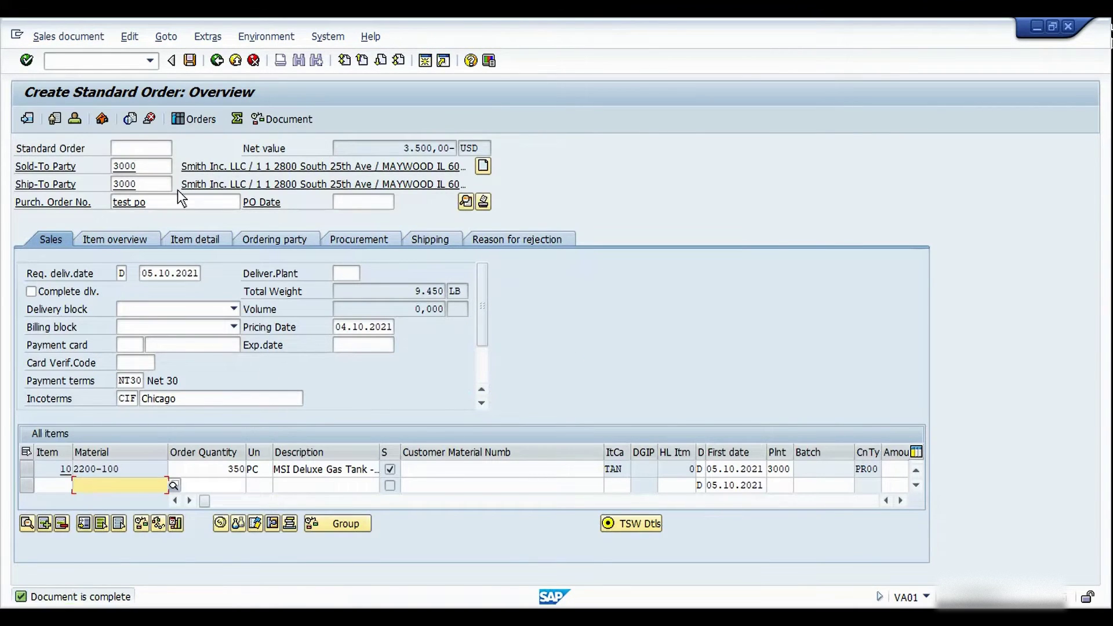
pyautogui.click(191, 61)
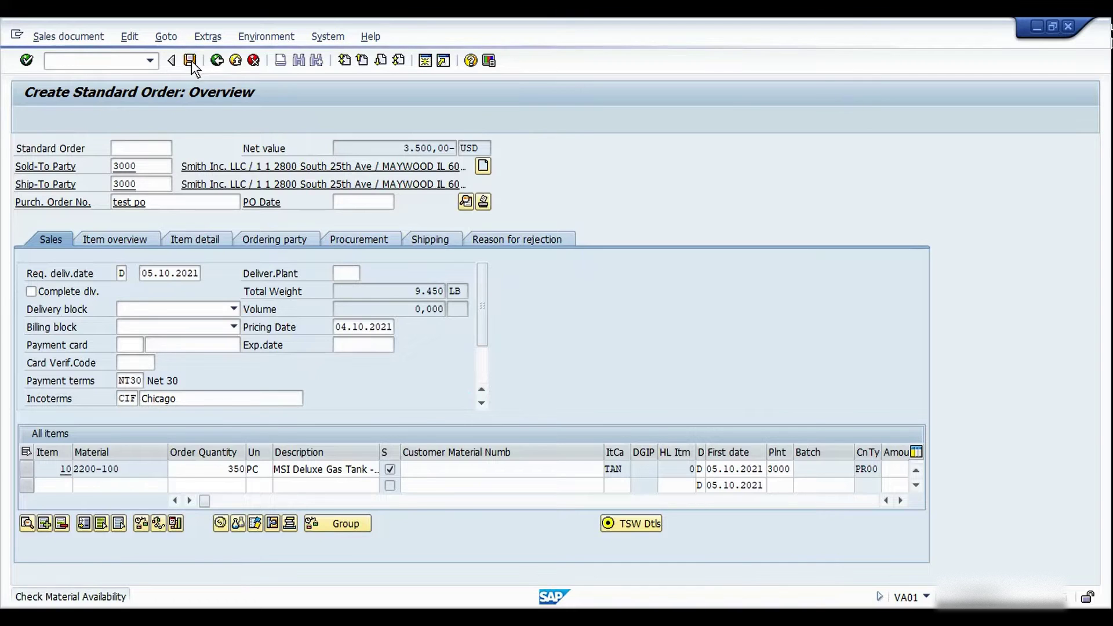
# Step: Finish saving the sales order and open the stock/requirements list (MD04) for material 2200-100
pyautogui.click(388, 489)
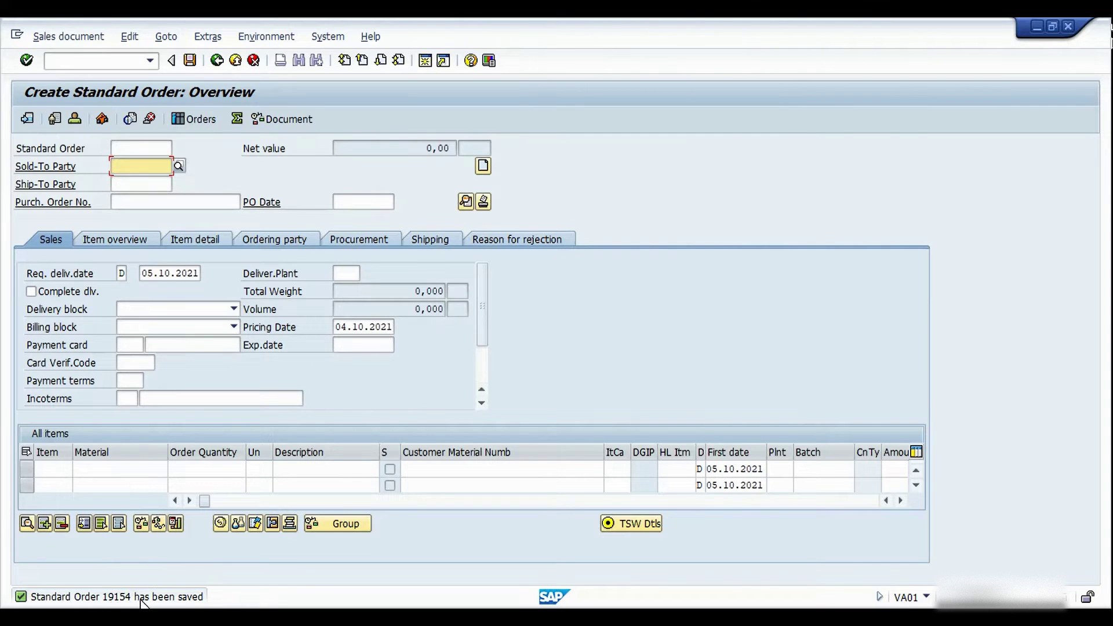
pyautogui.hotkey('ctrl', '/')
pyautogui.write('/NMD04')
pyautogui.press('Return')
pyautogui.press('Return')
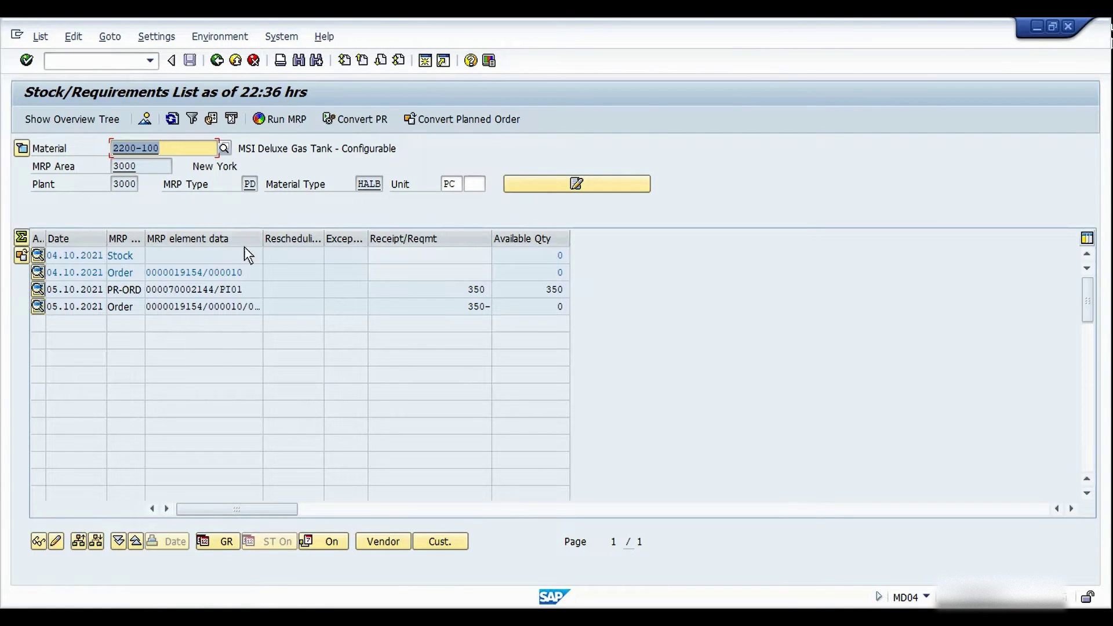
# Step: Widen the MRP element data column and examine the full sales order and process order entries
pyautogui.moveTo(261, 241); pyautogui.dragTo(338, 234)
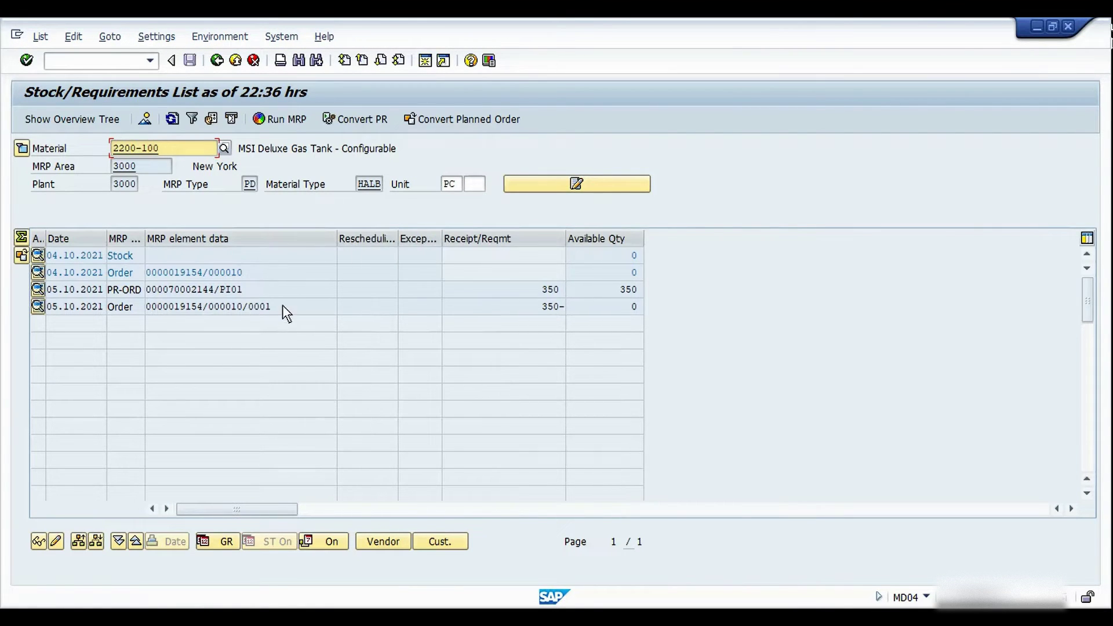
pyautogui.moveTo(283, 305); pyautogui.dragTo(159, 311)
pyautogui.click(143, 312)
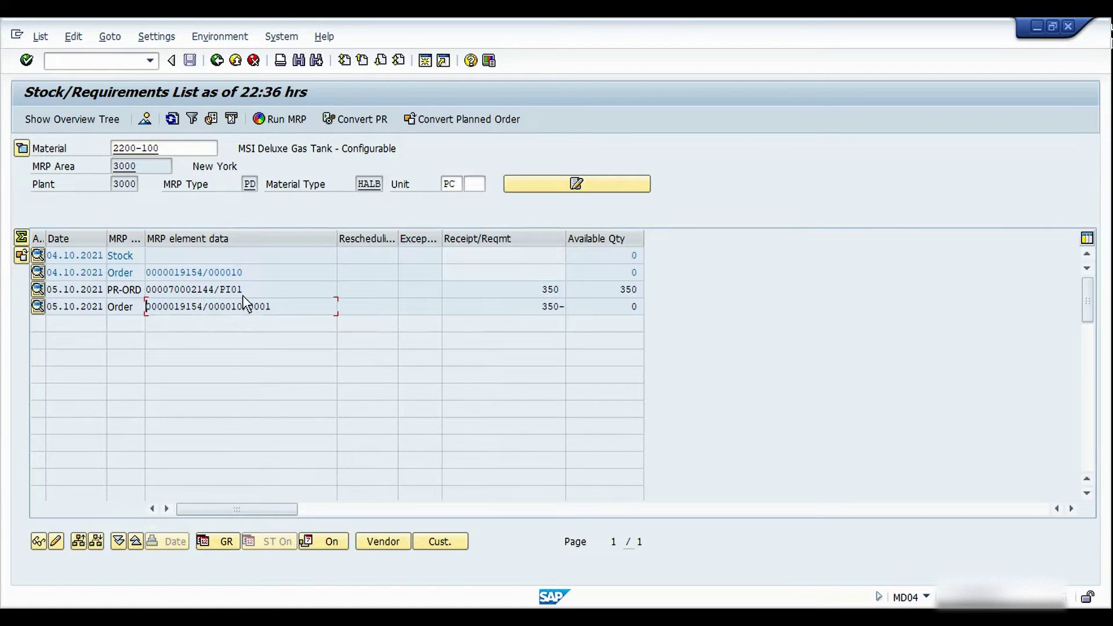
pyautogui.click(259, 293)
# Step: Check the material's header details including its strategy group, and examine the sales order's individual stock segment in the list
pyautogui.click(21, 149)
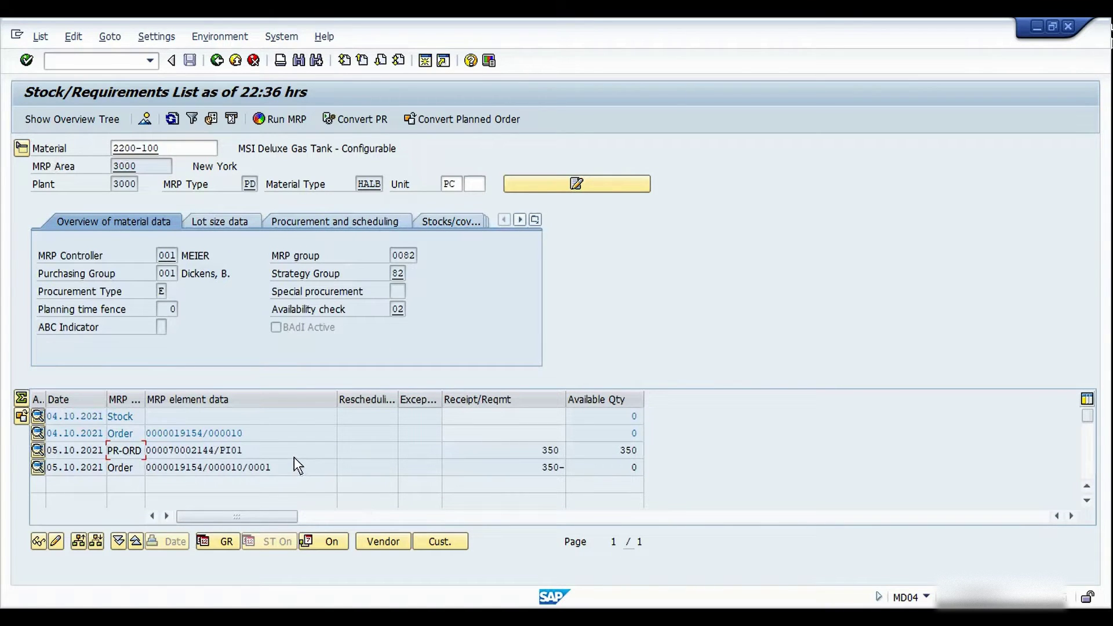
pyautogui.click(25, 150)
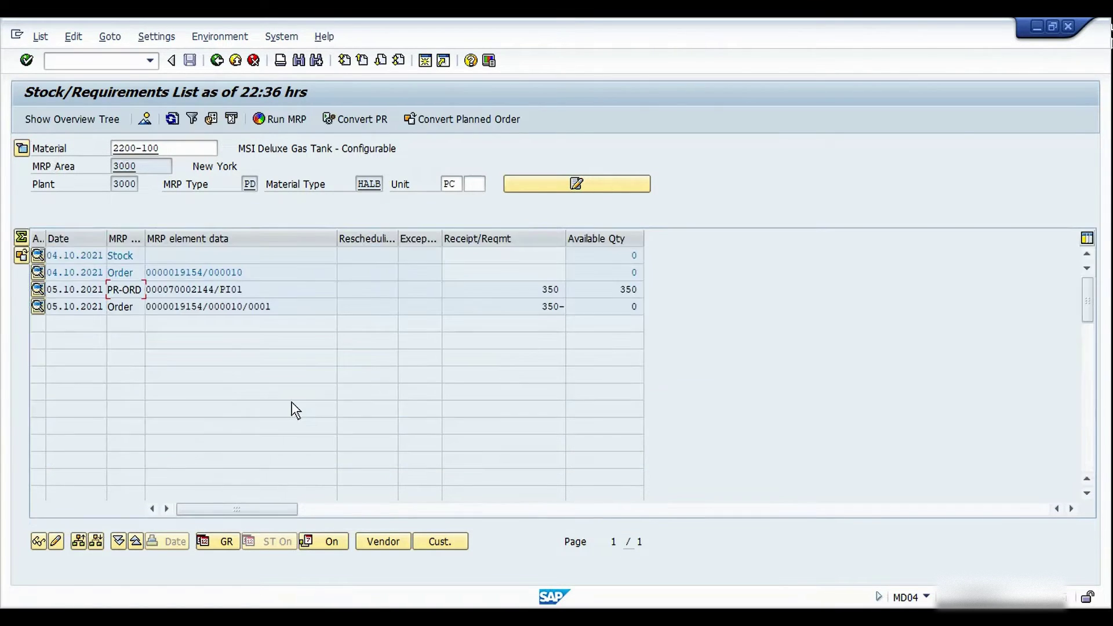
pyautogui.click(622, 255)
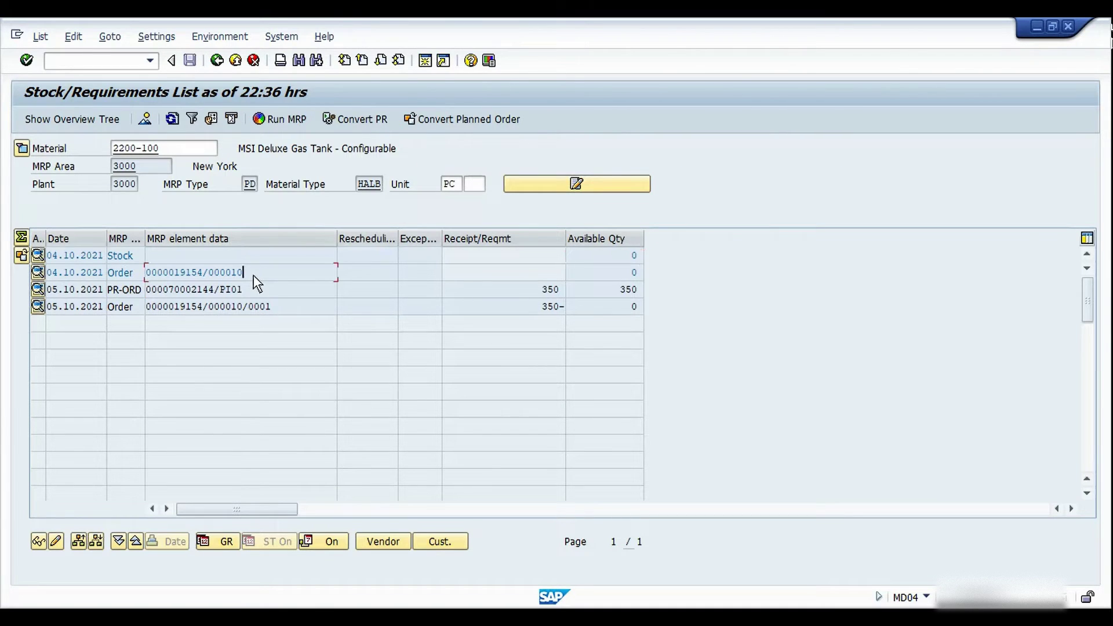
pyautogui.moveTo(246, 273); pyautogui.dragTo(157, 273)
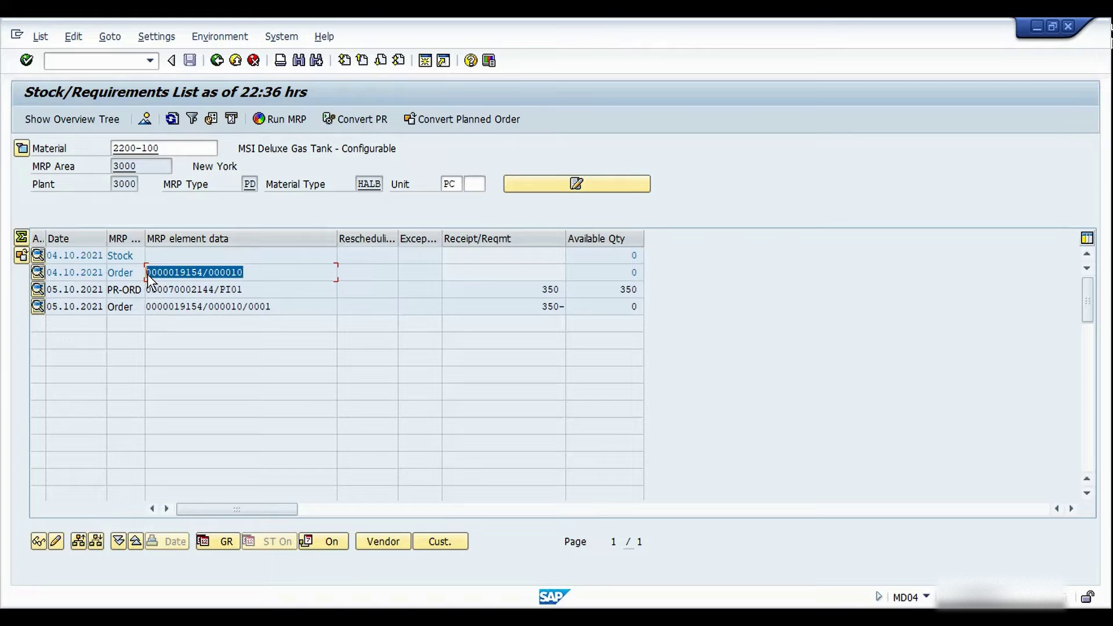
pyautogui.click(147, 273)
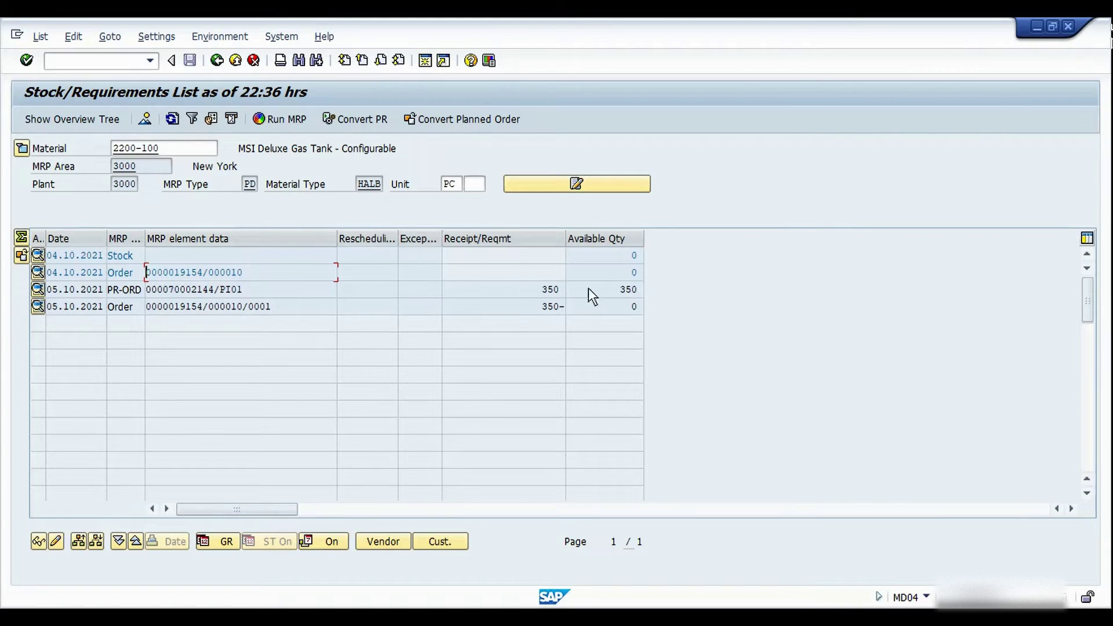
pyautogui.moveTo(245, 271); pyautogui.dragTo(157, 274)
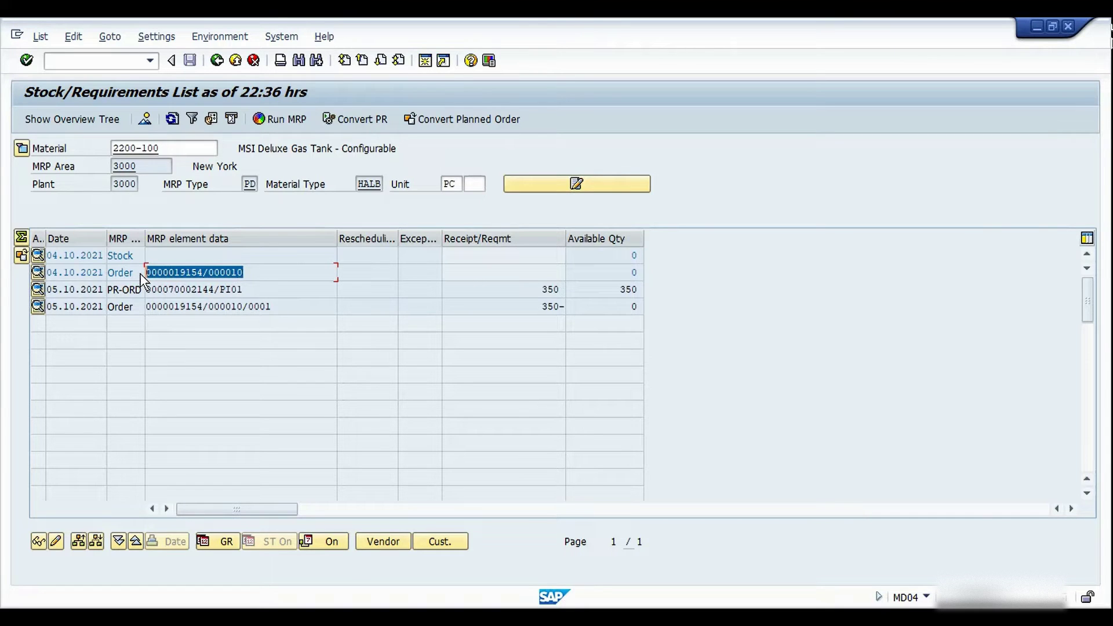
pyautogui.click(147, 273)
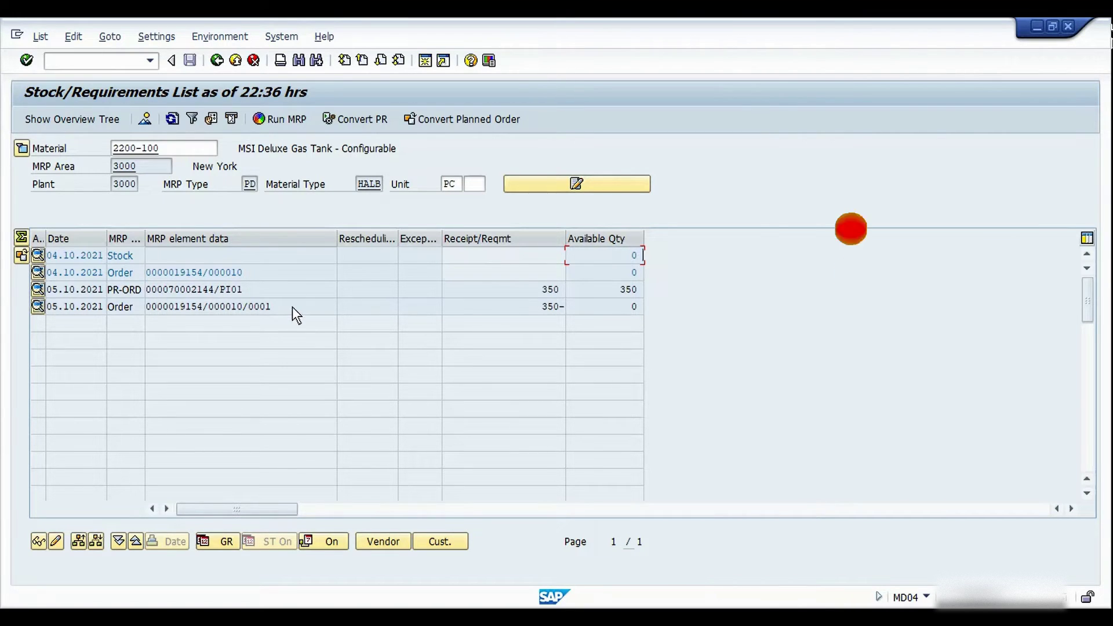
# Step: Open the process order from its PR-ORD element in change mode, examine its sales order assignment and return to the stock/requirements list
pyautogui.doubleClick(190, 290)
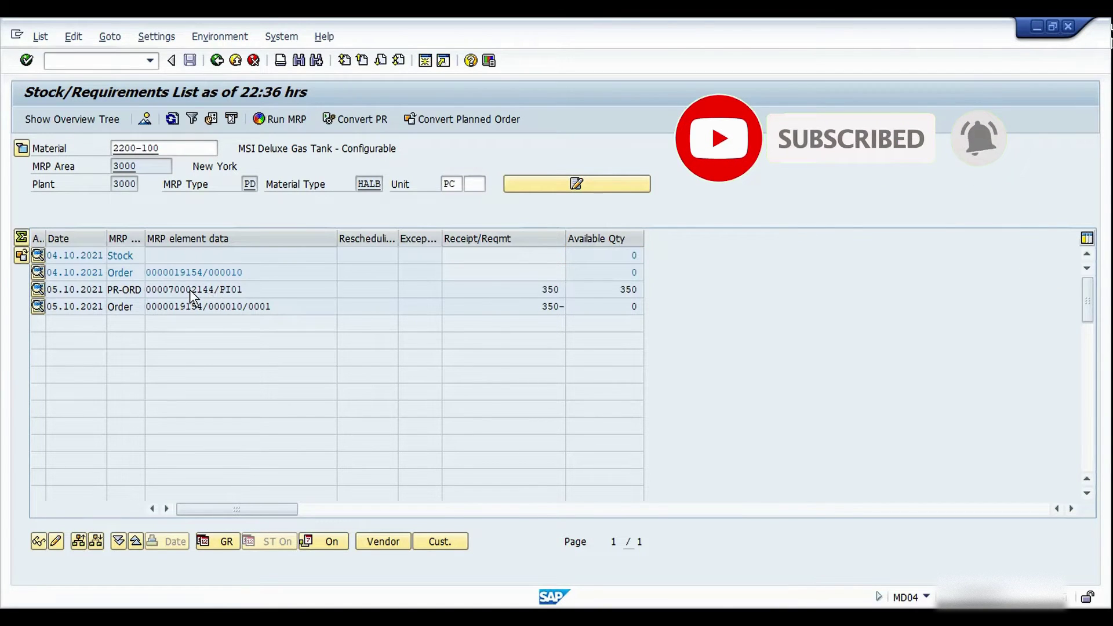
pyautogui.click(405, 382)
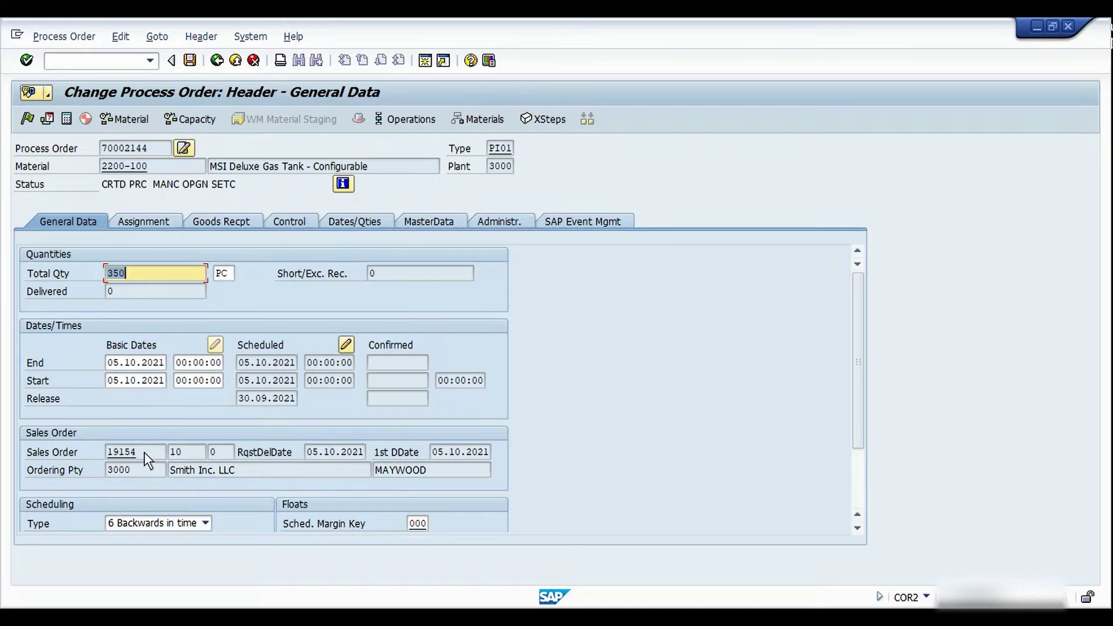
pyautogui.click(106, 450)
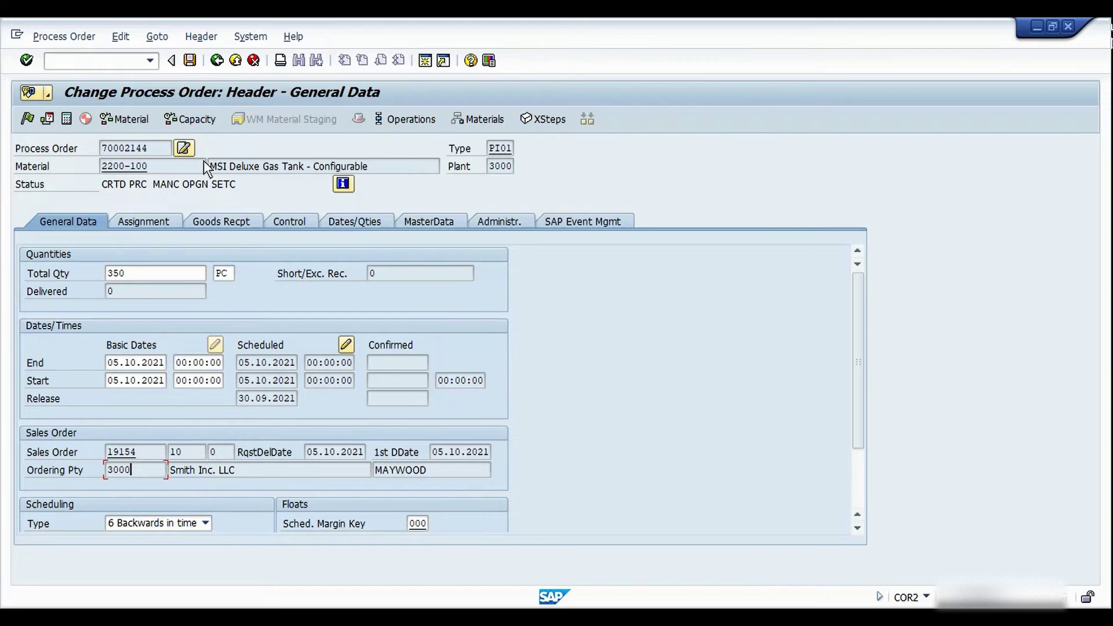
pyautogui.click(217, 71)
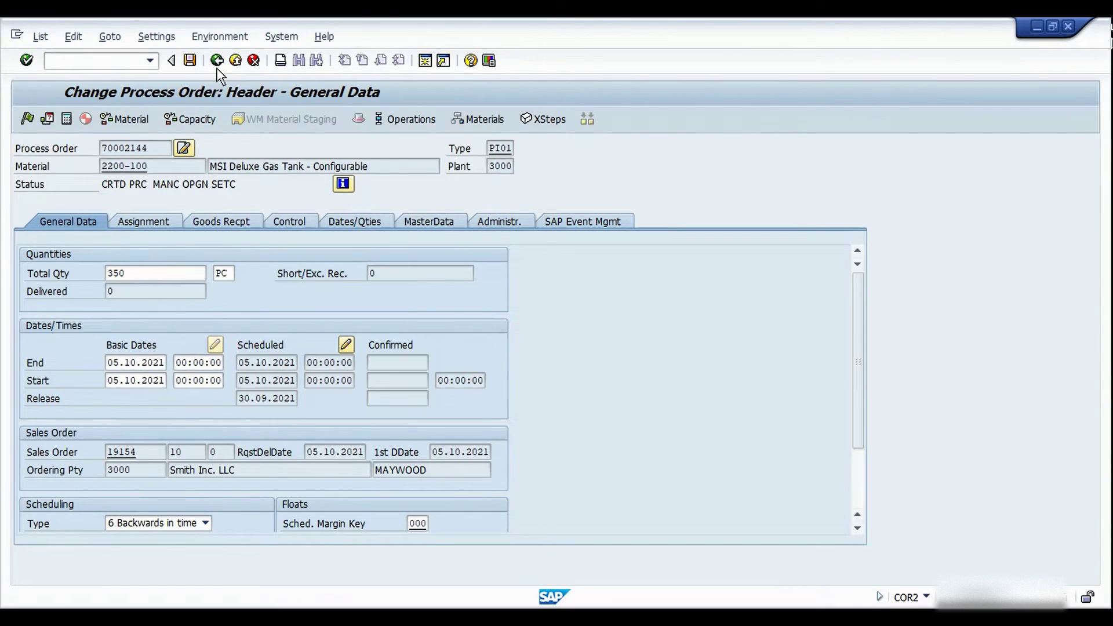
pyautogui.click(286, 291)
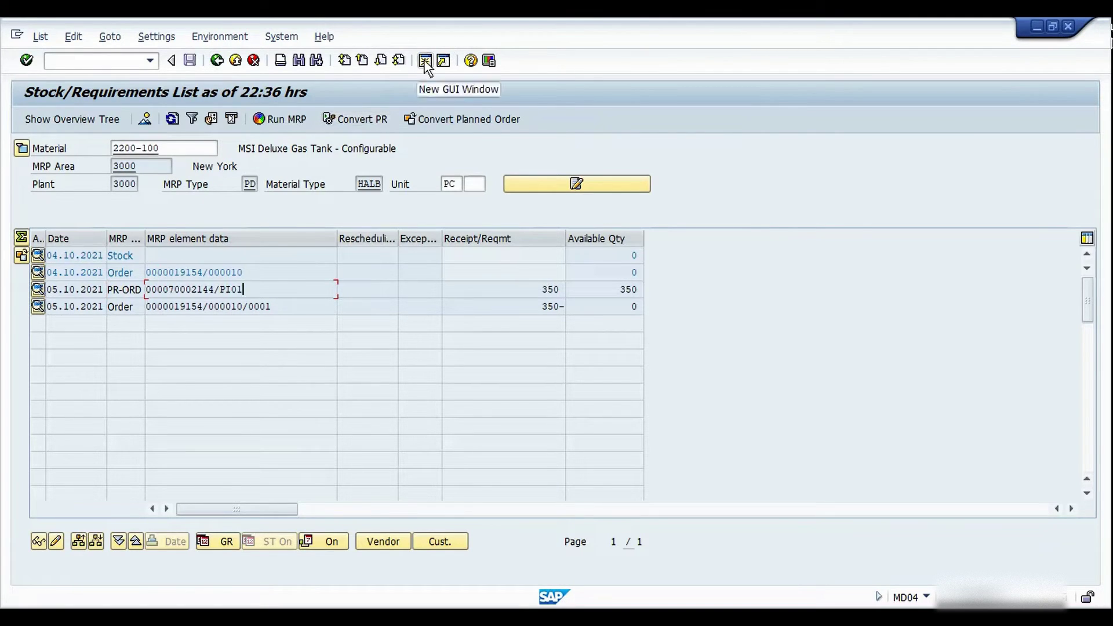
# Step: Open the SAP Reference IMG through transaction SPRO
pyautogui.click(100, 66)
pyautogui.write('/NSPRO')
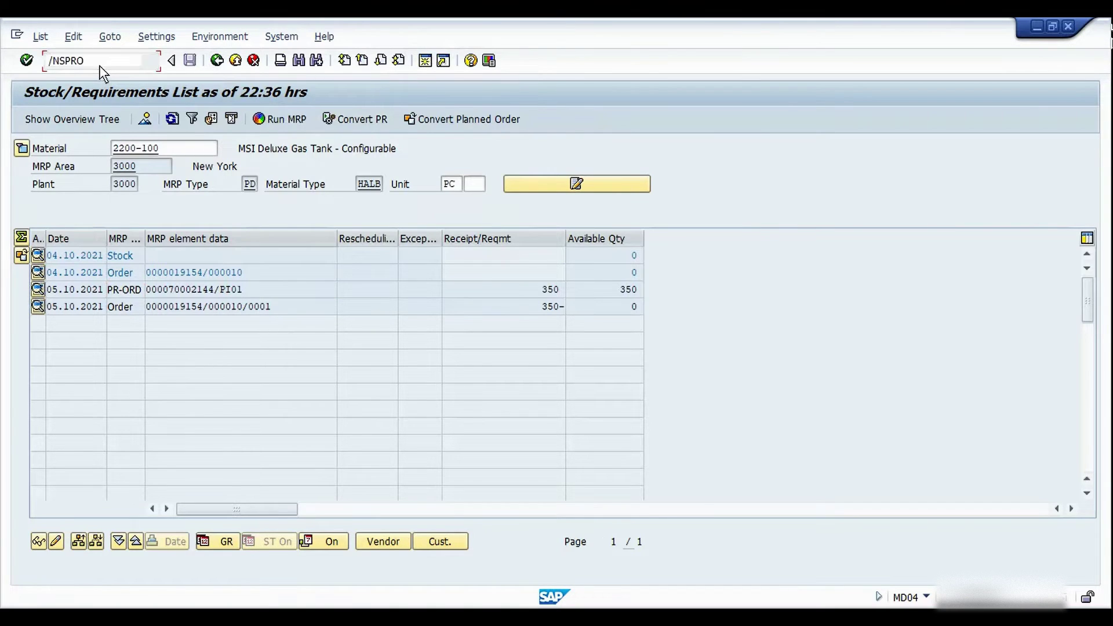
pyautogui.press('Return')
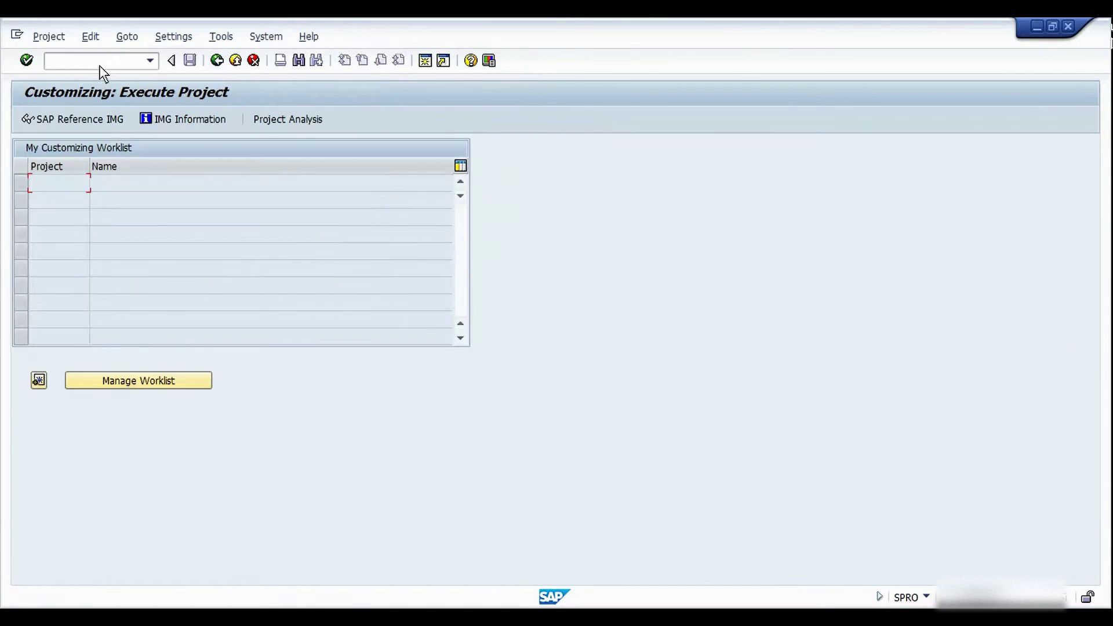
pyautogui.click(69, 116)
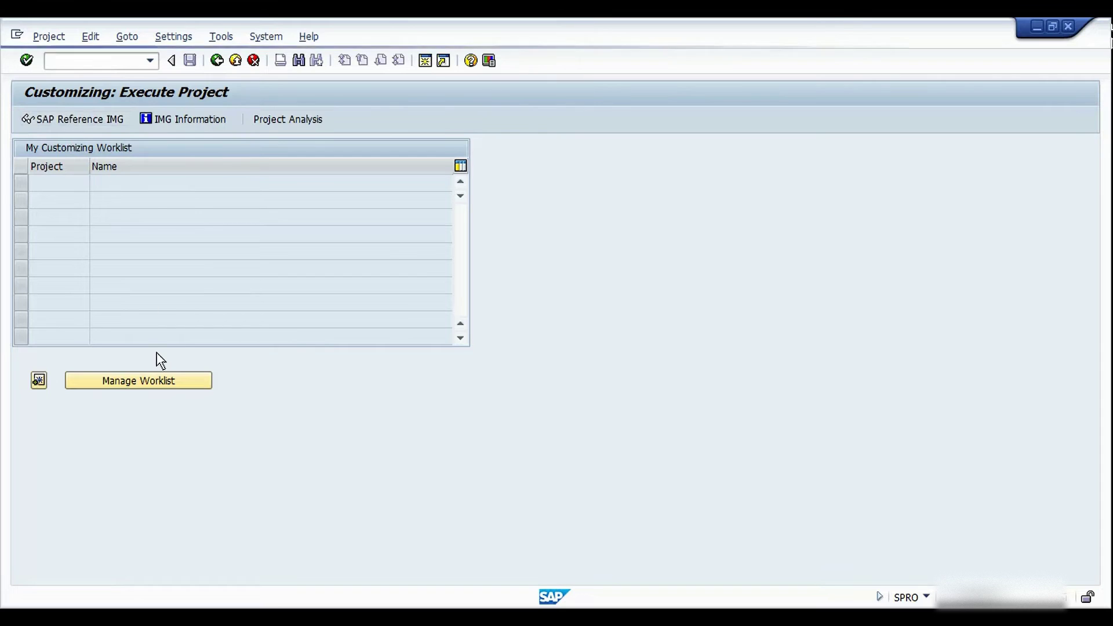
# Step: Open the Define Strategy activity under Production, Production Planning, Demand Management, Planned Independent Requirements, Planning Strategy
pyautogui.scroll(-5, 115, 390)
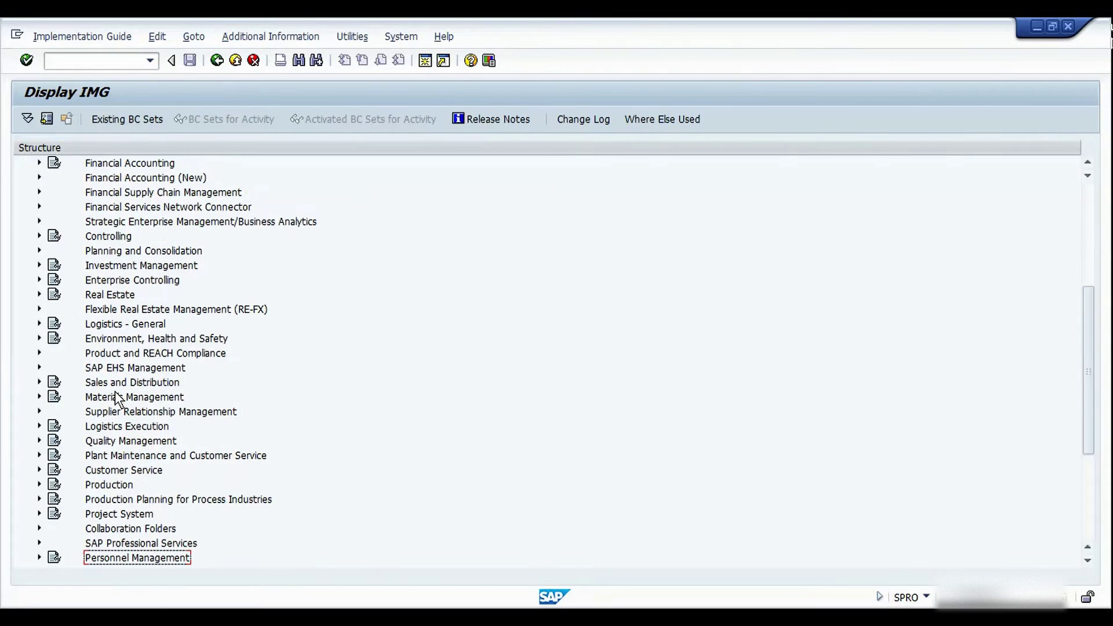
pyautogui.click(39, 484)
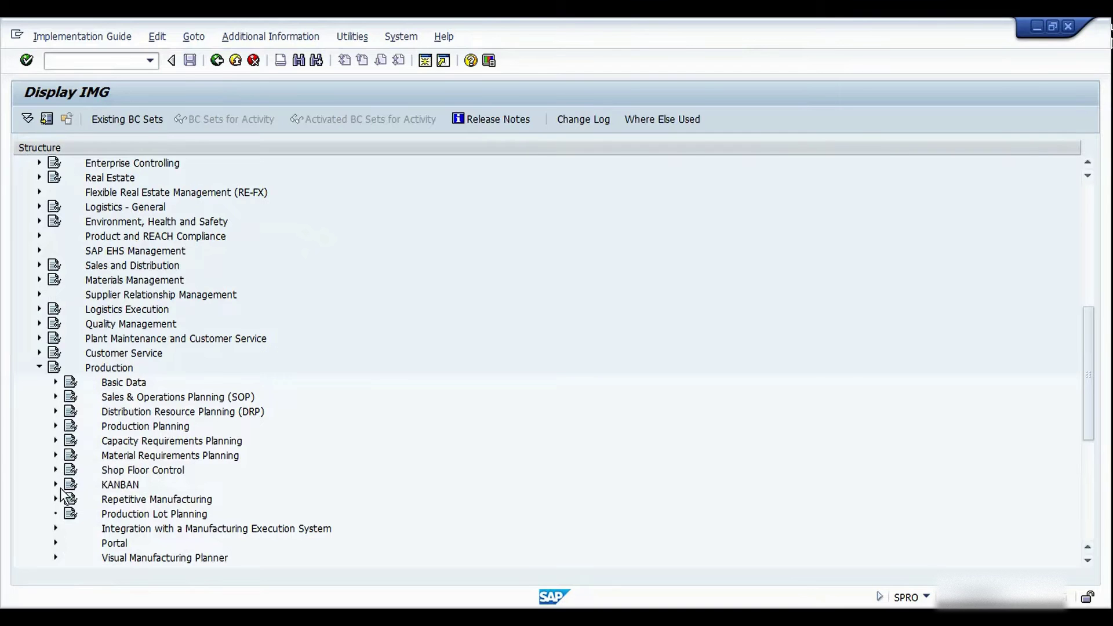
pyautogui.click(55, 426)
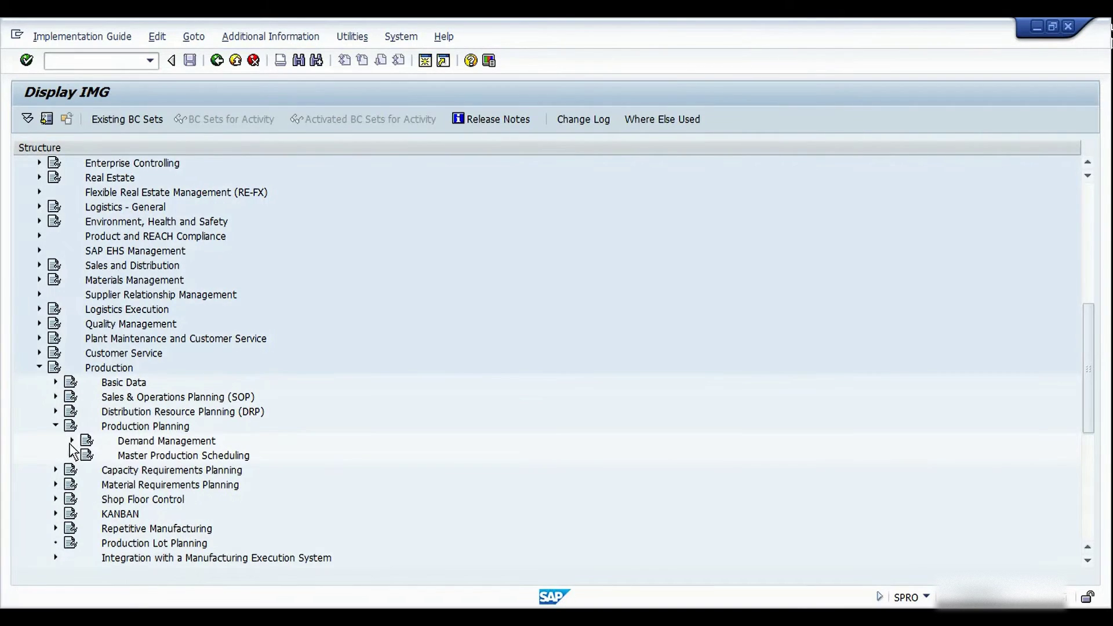
pyautogui.click(71, 441)
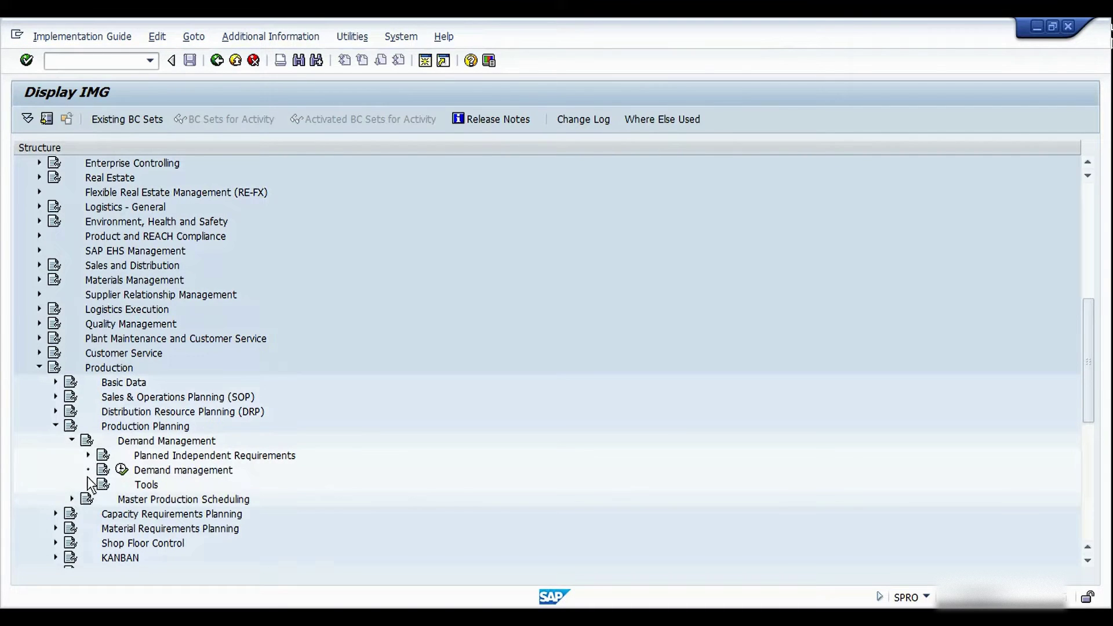
pyautogui.click(88, 455)
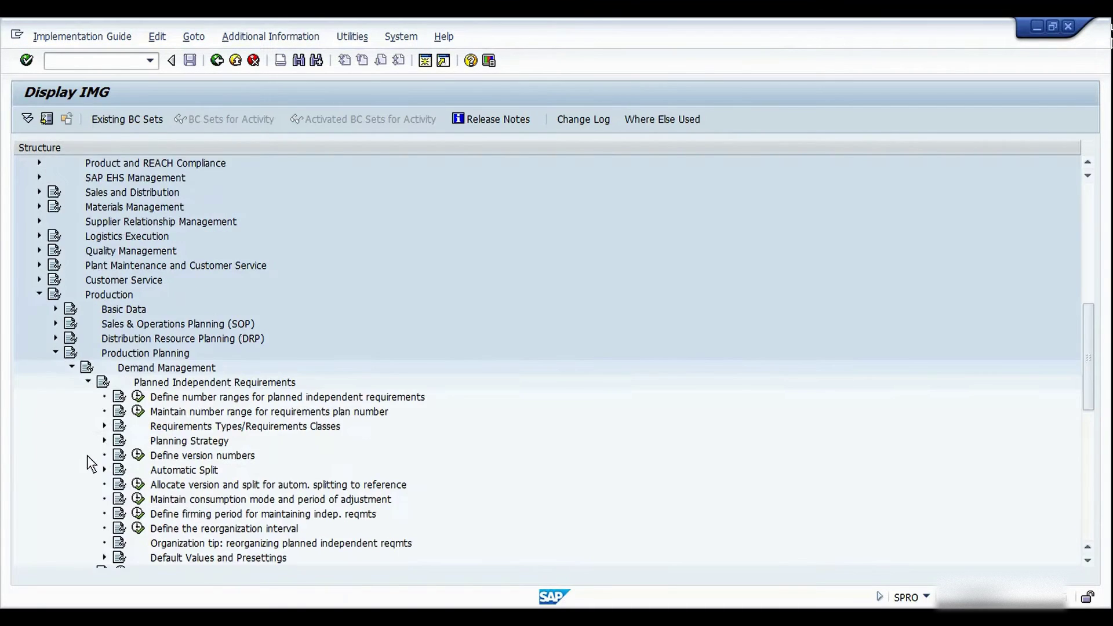
pyautogui.click(175, 441)
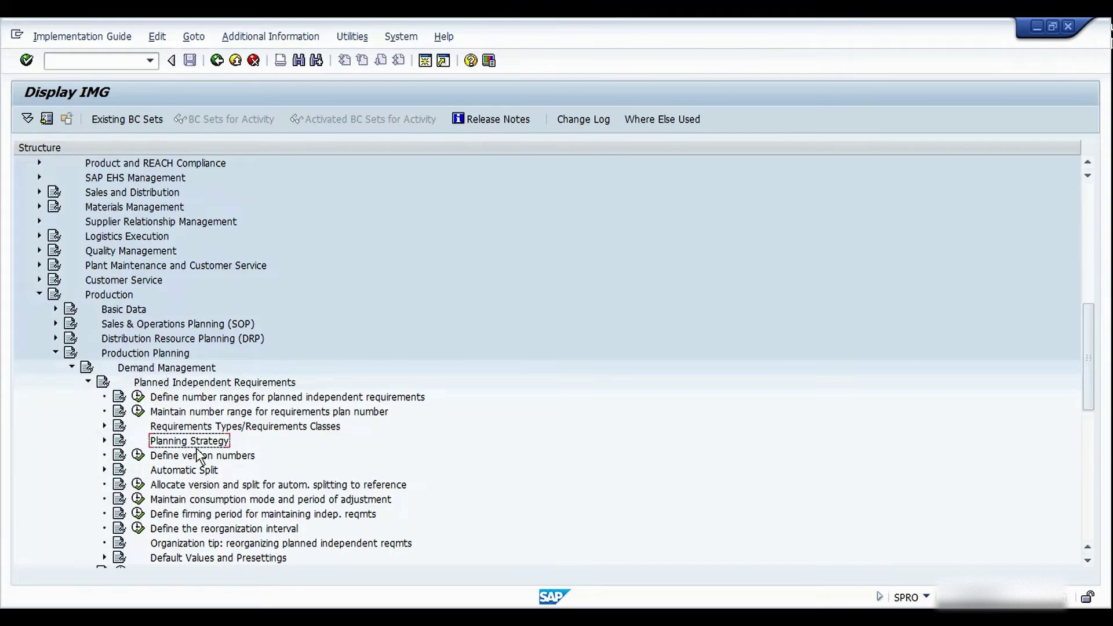
pyautogui.click(105, 440)
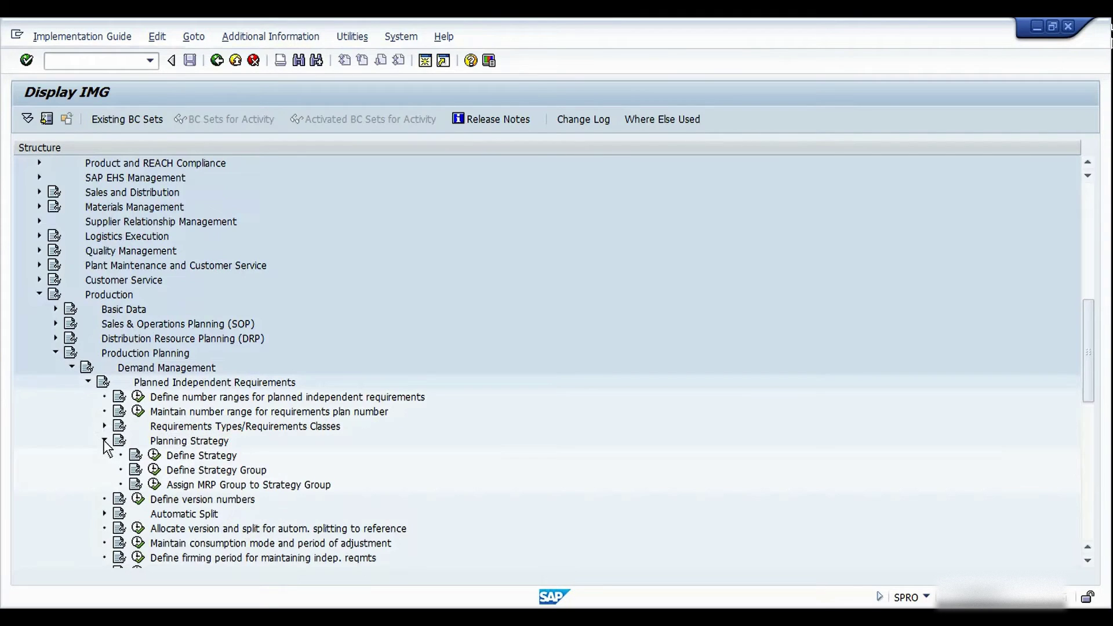
pyautogui.click(155, 455)
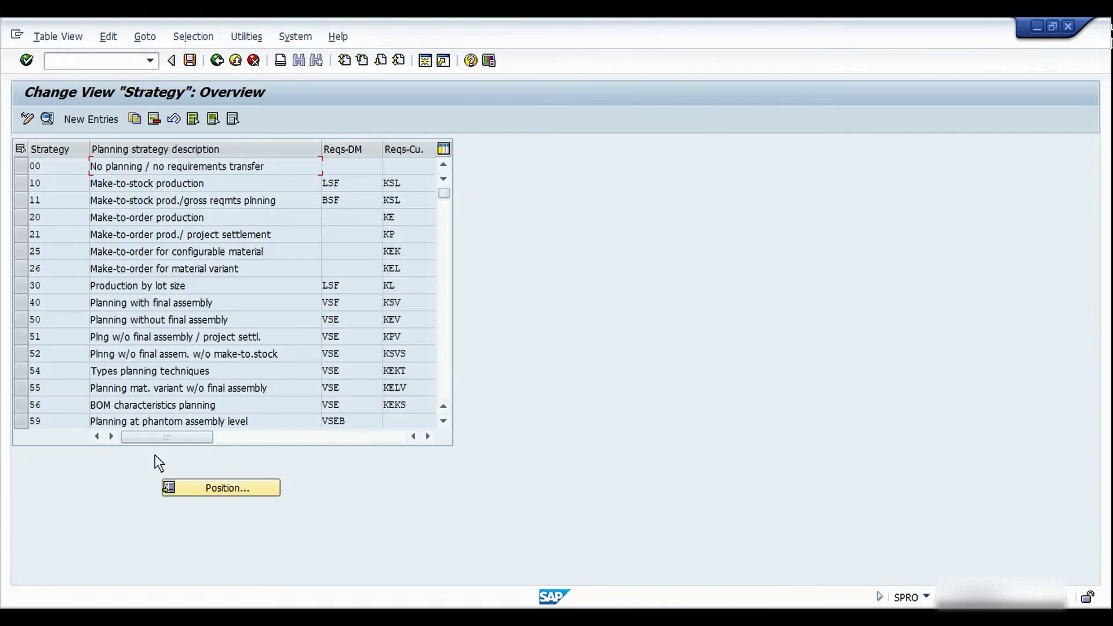
# Step: Open the details of strategy 82 and examine its customer requirements type, requirements class and assembly order settings
pyautogui.click(65, 360)
pyautogui.scroll(-5, 65, 369)
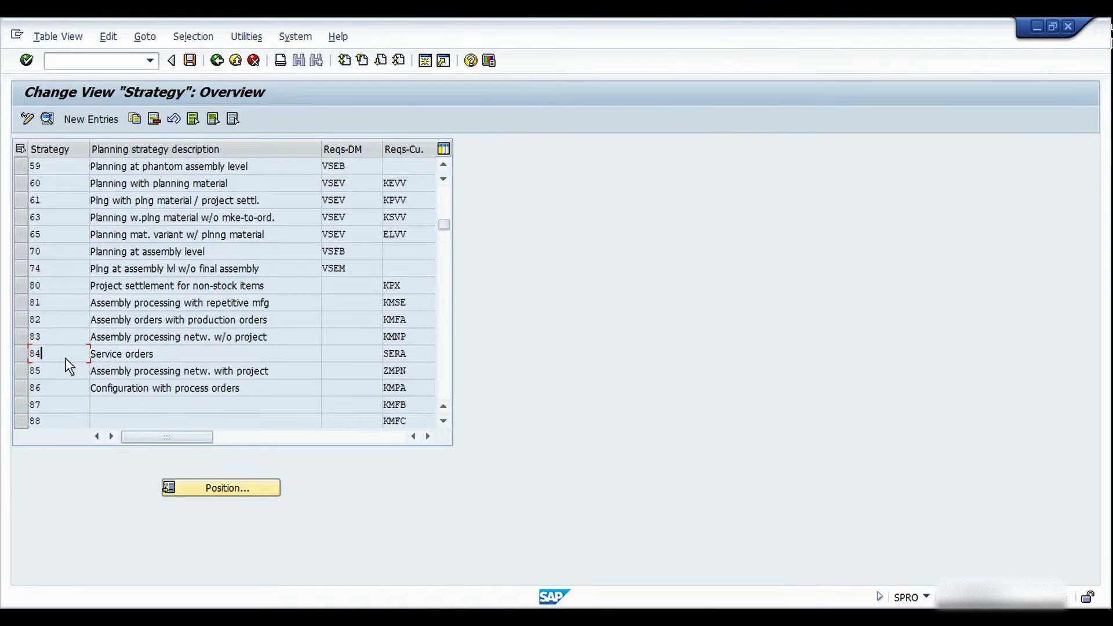
pyautogui.click(22, 322)
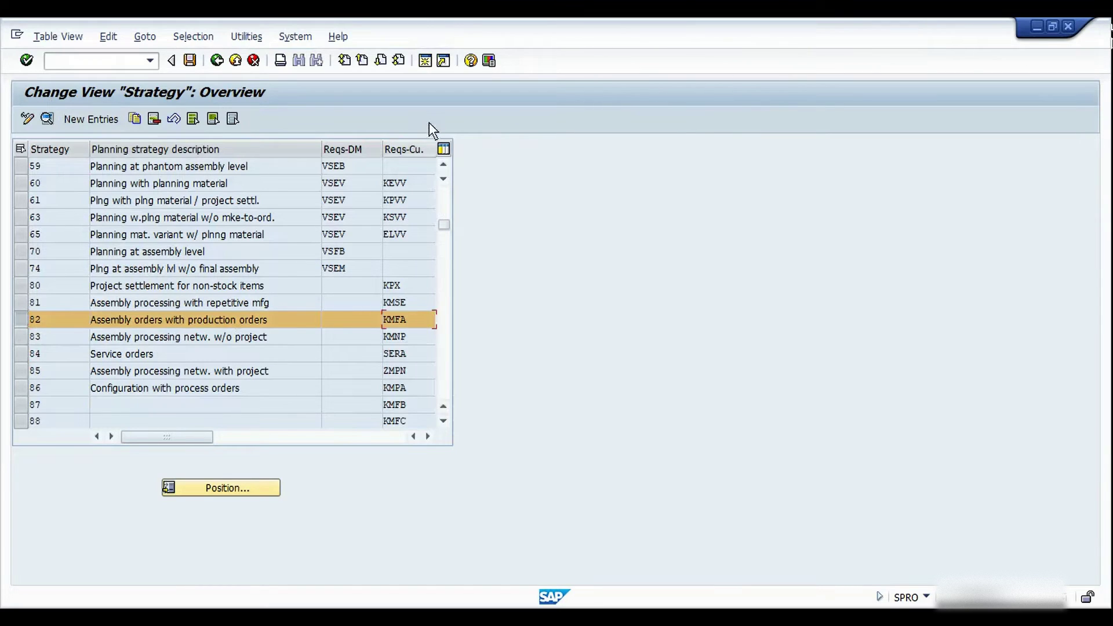
pyautogui.click(46, 112)
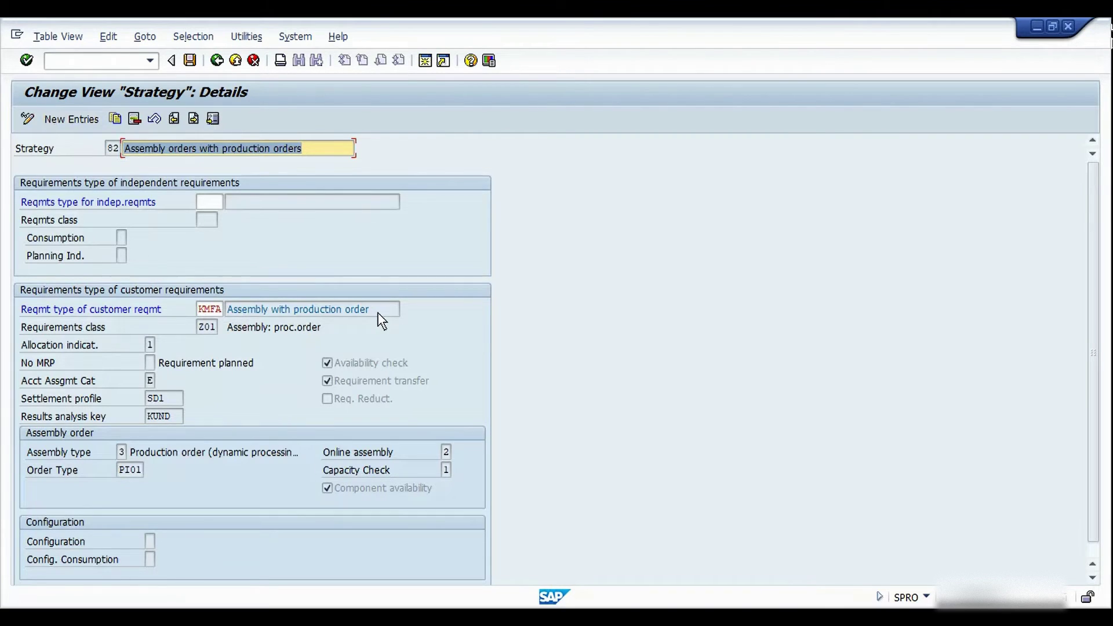
pyautogui.click(207, 326)
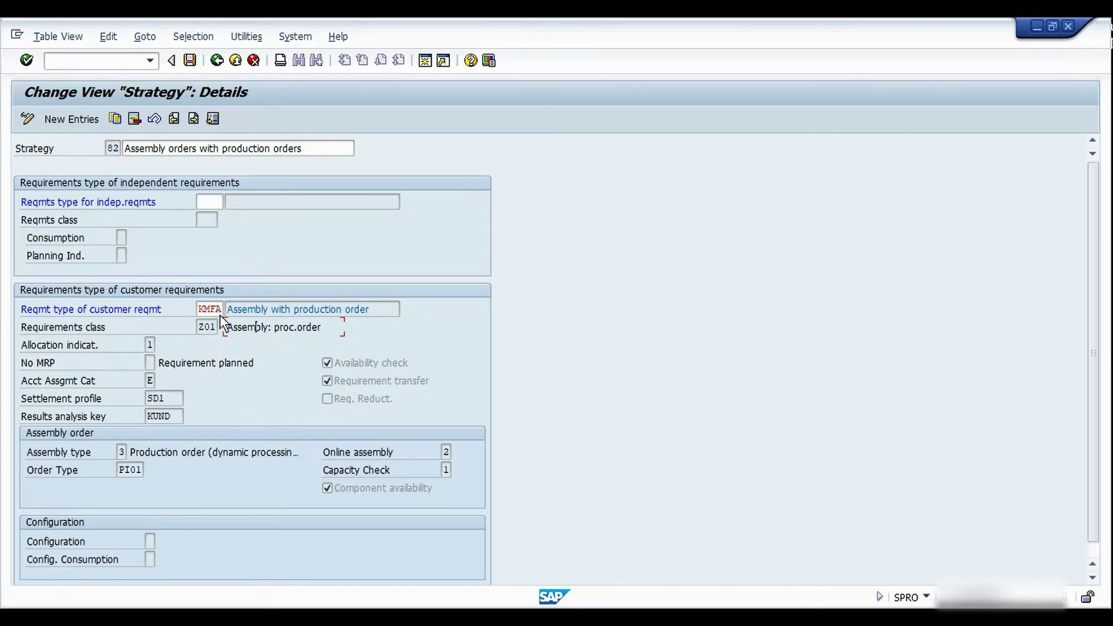
# Step: Open the Requirements Classes customizing in a new session through transaction OVZG
pyautogui.hotkey('ctrl', '/')
pyautogui.write('/oovzg')
pyautogui.press('Return')
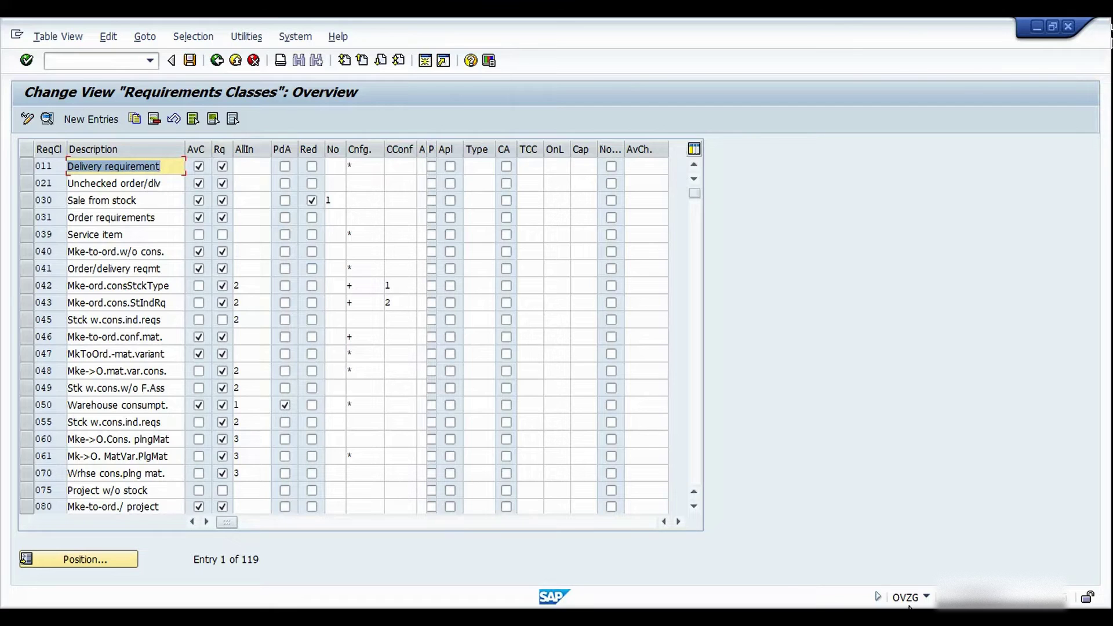
# Step: Find requirements class Z01 (Assembly: proc.order) in the overview and open its details
pyautogui.click(87, 433)
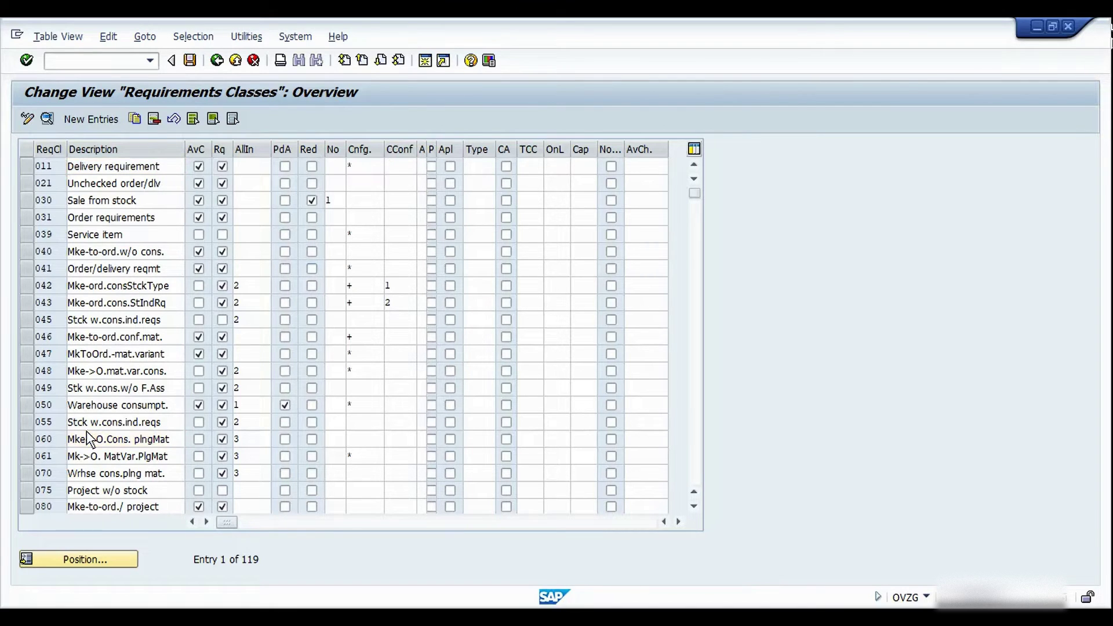
pyautogui.press('pagedown')
pyautogui.press('pagedown')
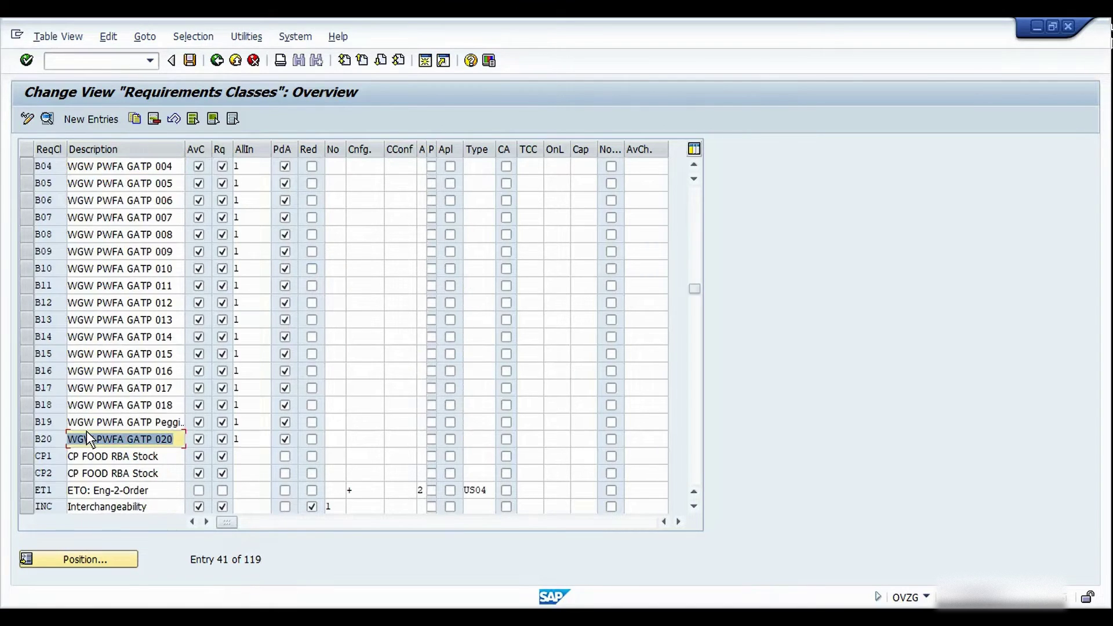
pyautogui.press('pagedown')
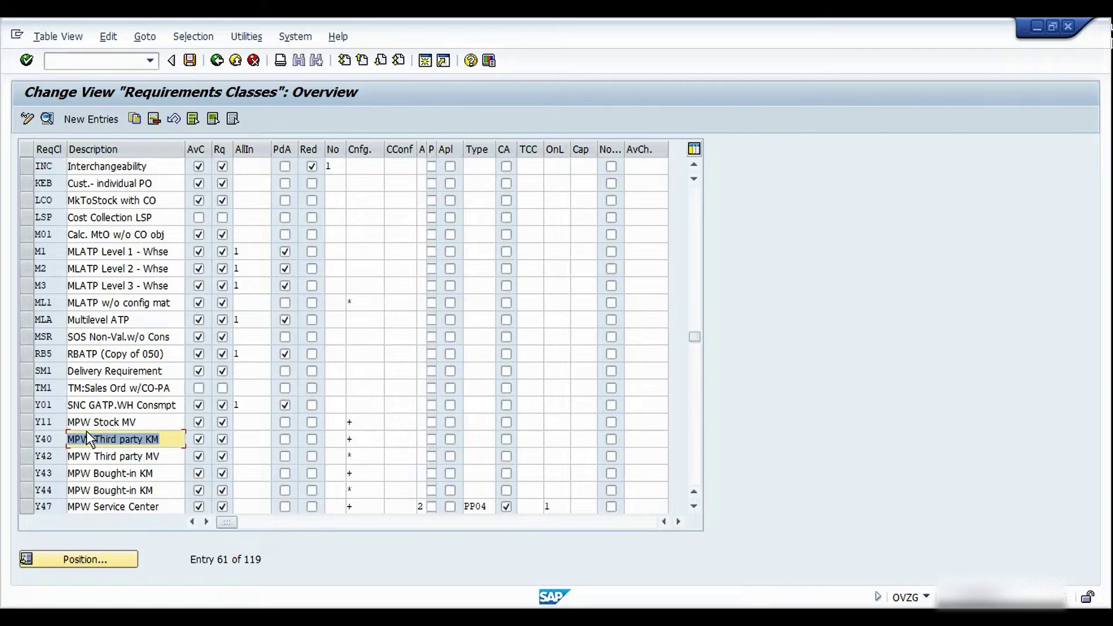
pyautogui.press('pagedown')
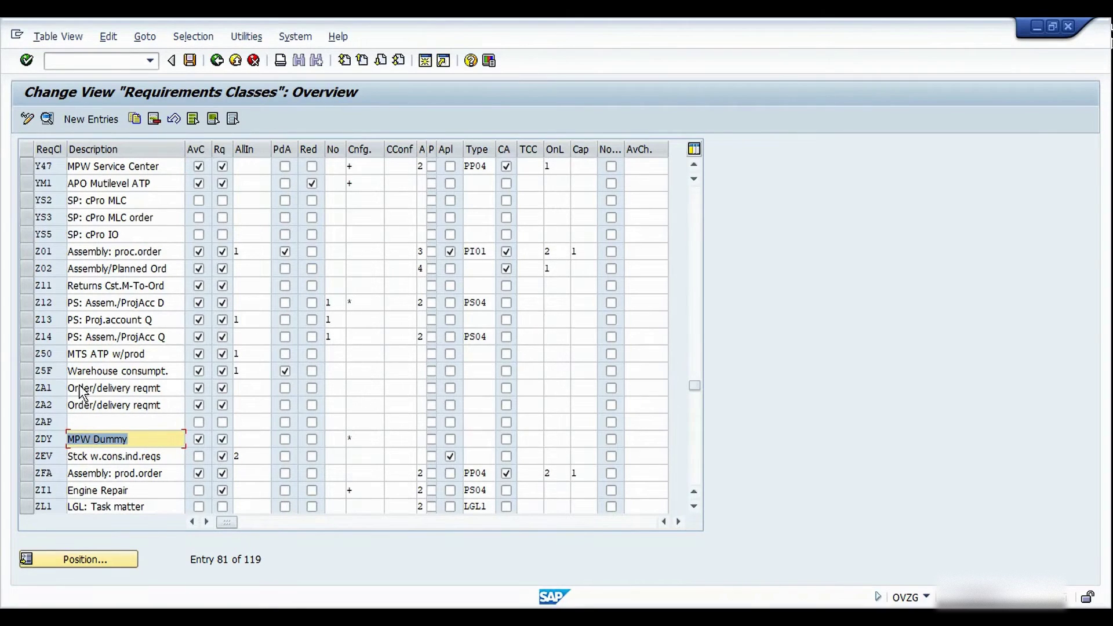
pyautogui.click(25, 256)
pyautogui.click(44, 117)
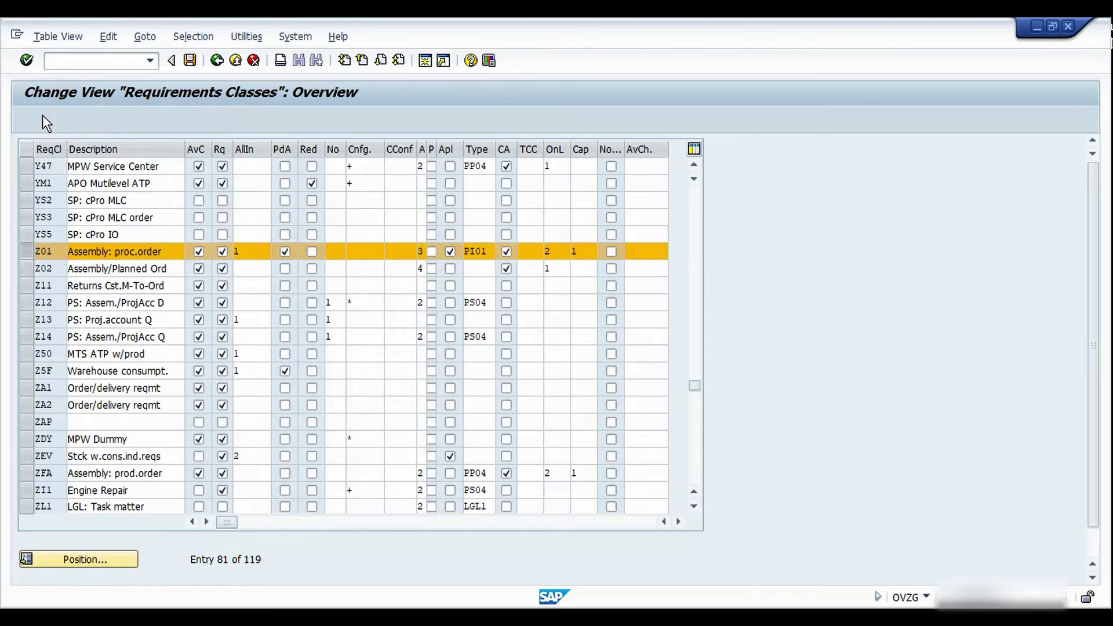
# Step: Open transaction OVZG in a second session and accept displaying the locked requirements classes
pyautogui.hotkey('ctrl', '/')
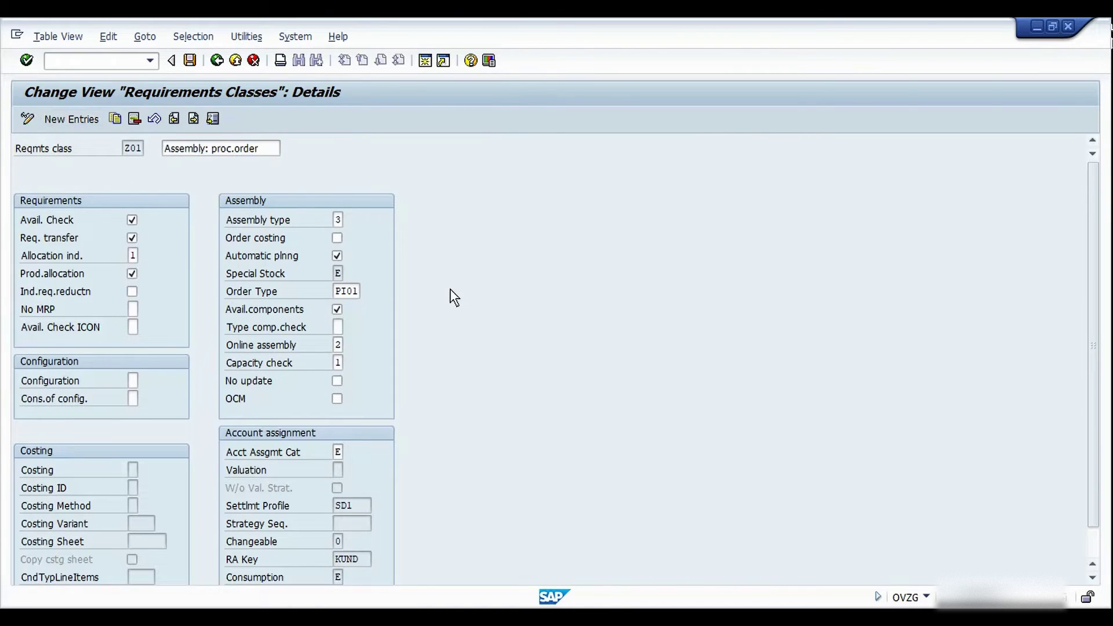
pyautogui.write('/oOVZG')
pyautogui.press('Return')
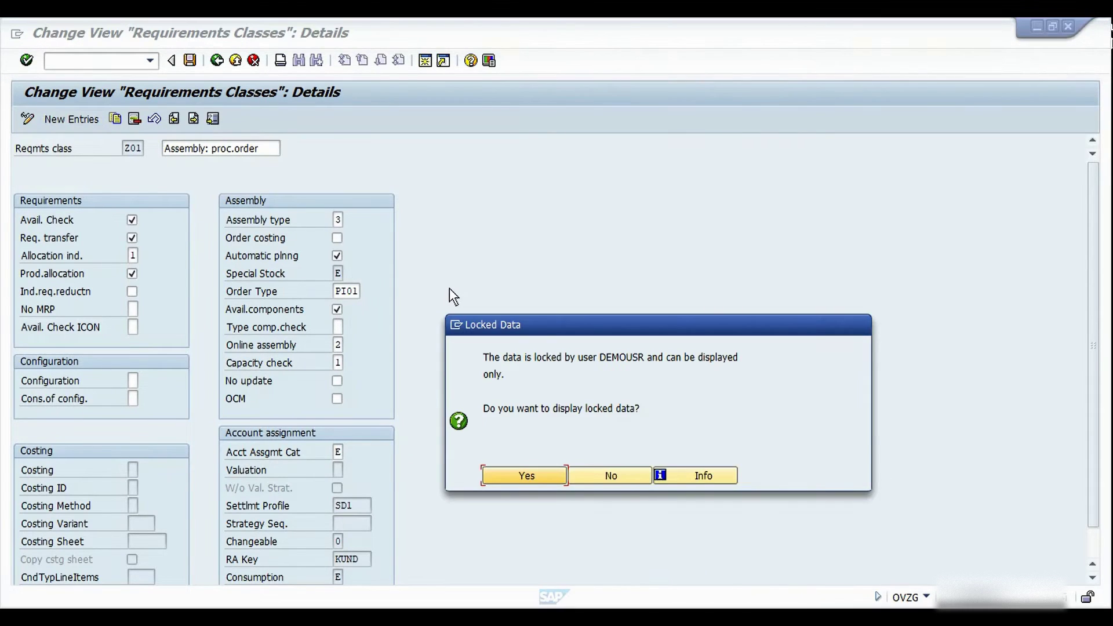
pyautogui.click(527, 477)
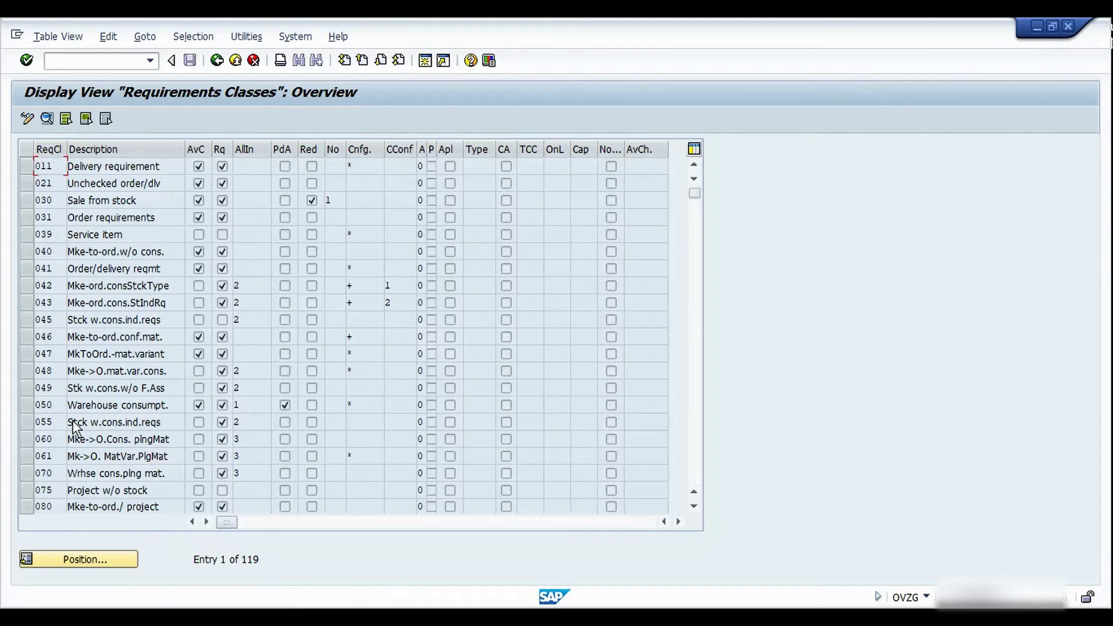
# Step: Open the details of requirements class 201 (Assembly: prod.order) and place its window beside the Z01 details for comparison
pyautogui.scroll(-1, 75, 427)
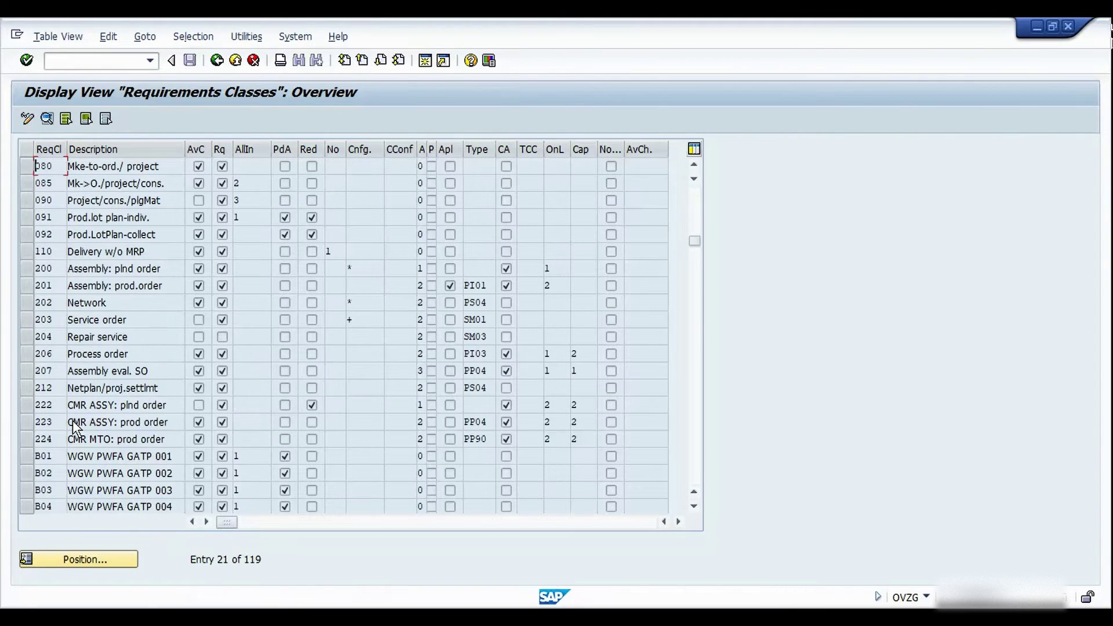
pyautogui.click(28, 286)
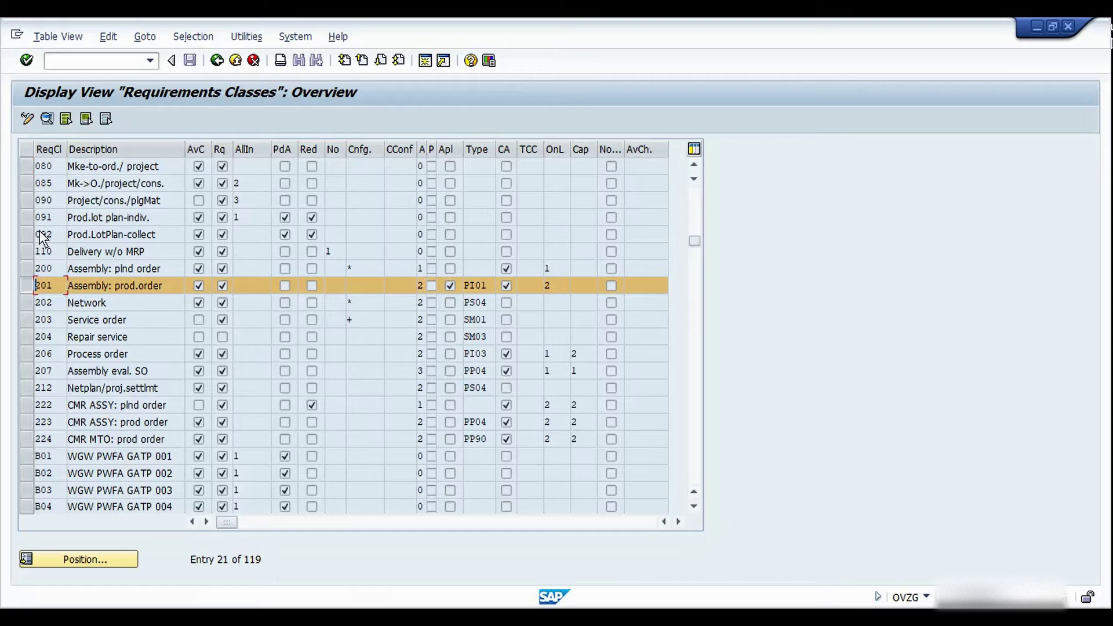
pyautogui.click(54, 120)
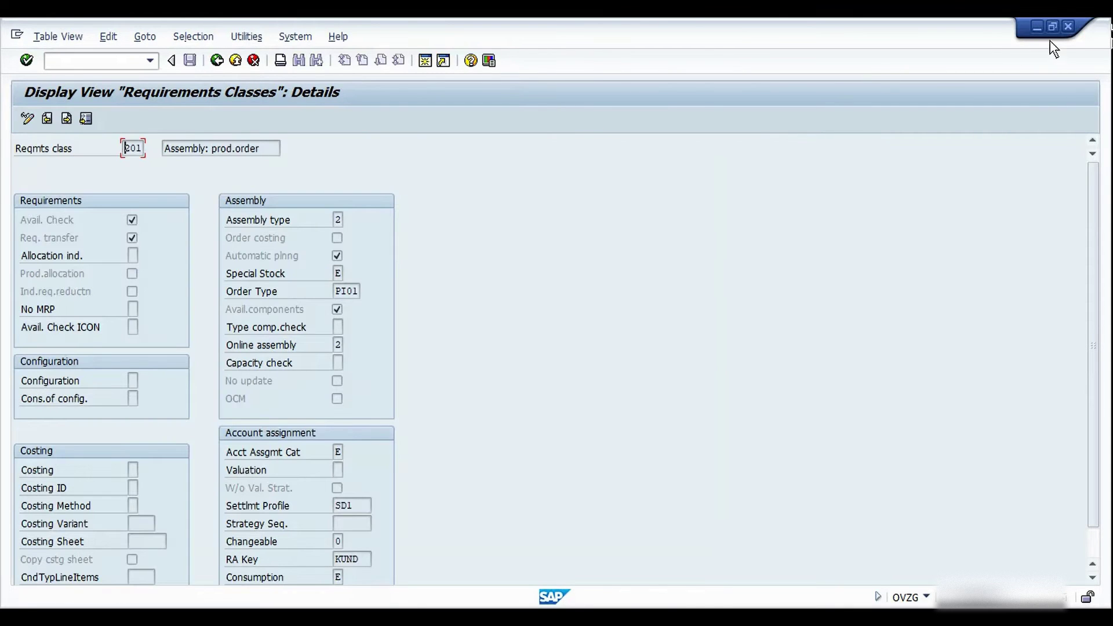
pyautogui.click(1053, 26)
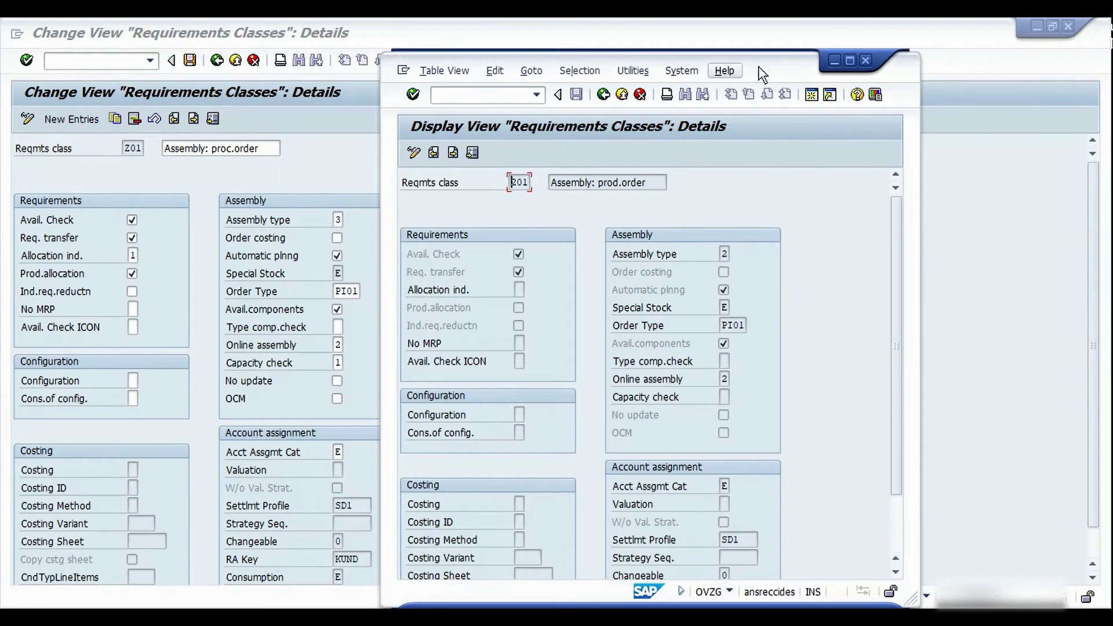
pyautogui.moveTo(777, 70); pyautogui.dragTo(824, 55)
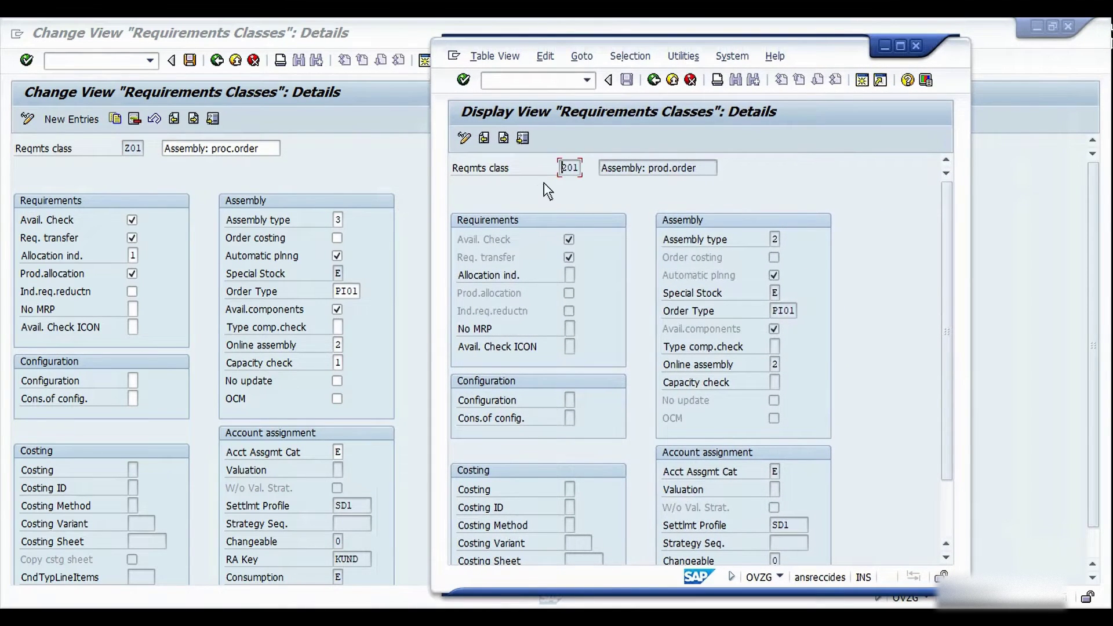
# Step: From the strategy 82 session, start transaction VA03 in a new session and display the proposed sales order
pyautogui.moveTo(231, 606)
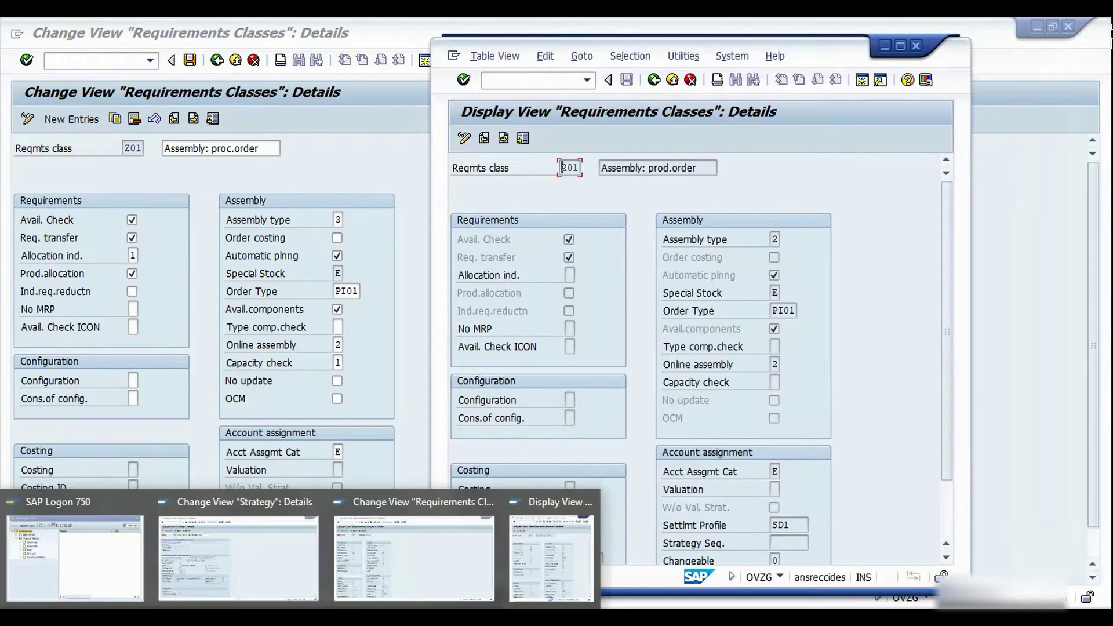
pyautogui.click(231, 506)
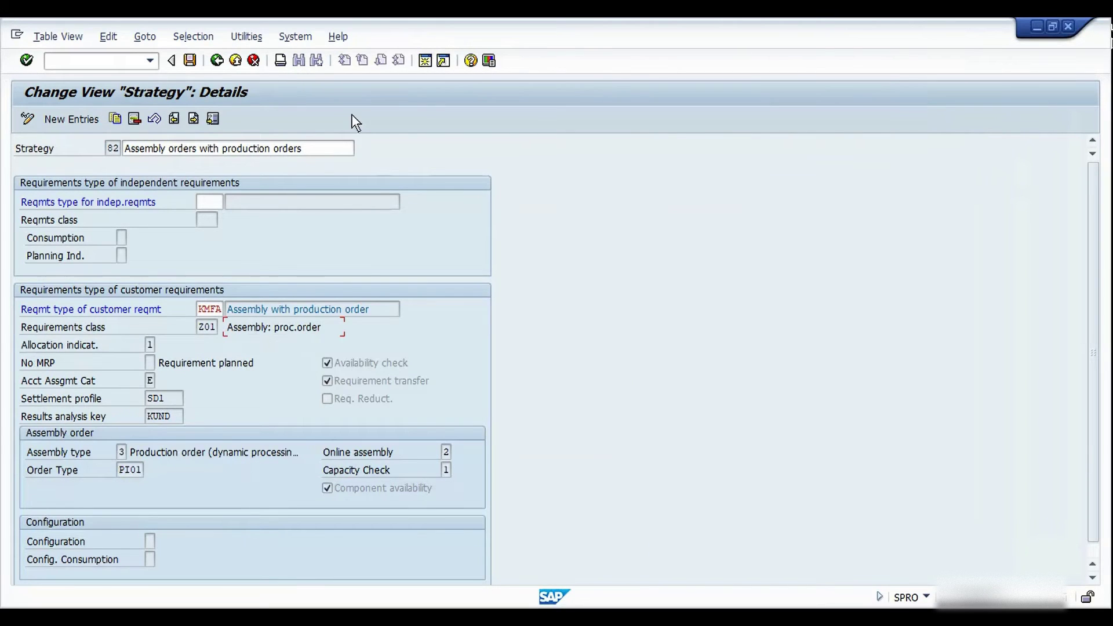
pyautogui.write('/OVA0')
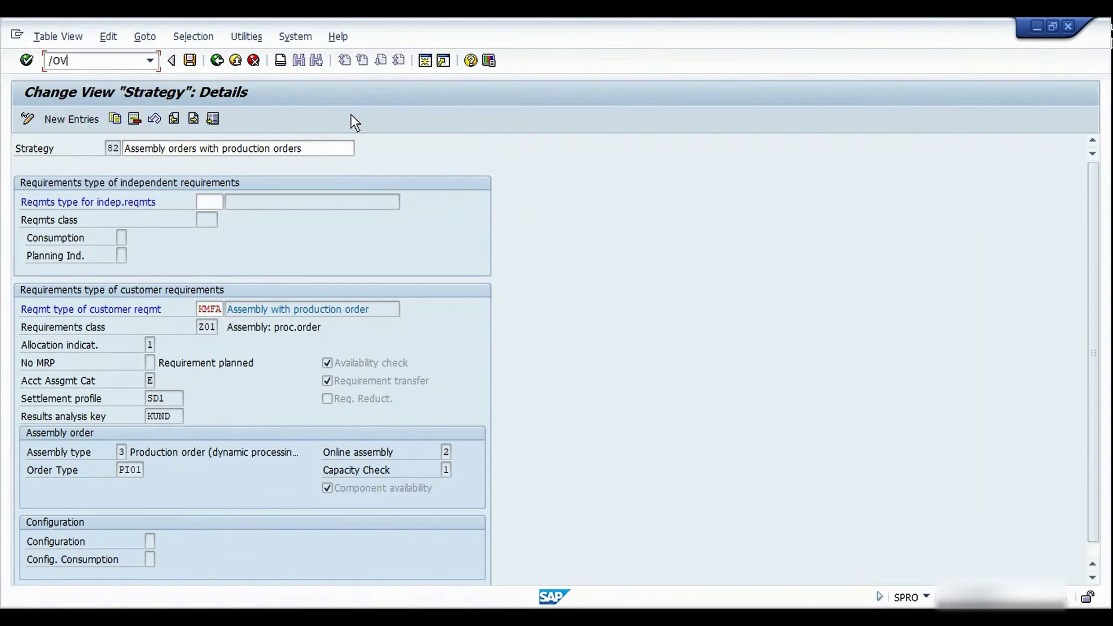
pyautogui.write('1')
pyautogui.press('Return')
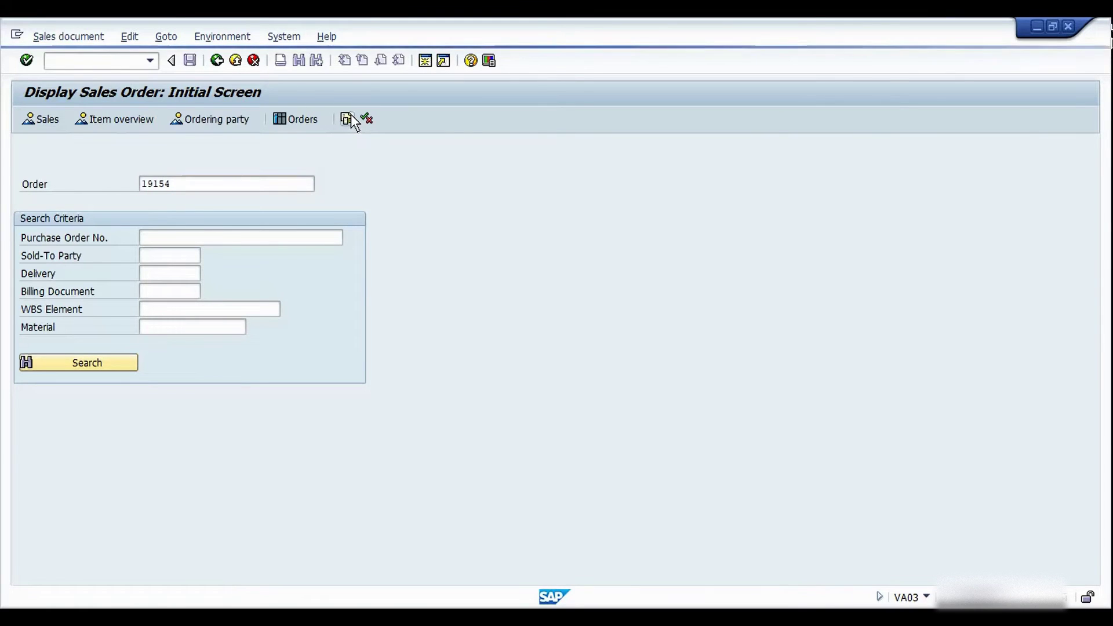
pyautogui.press('Return')
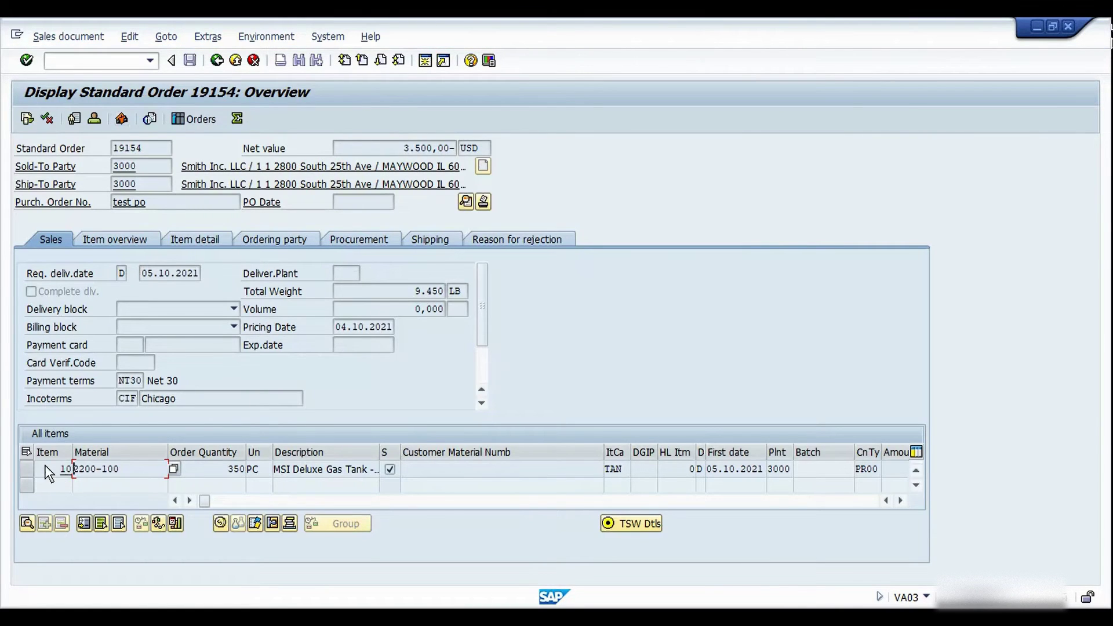
# Step: Examine the requirements type of item 10 in the sales order's procurement overview, widening the column to read it
pyautogui.click(364, 237)
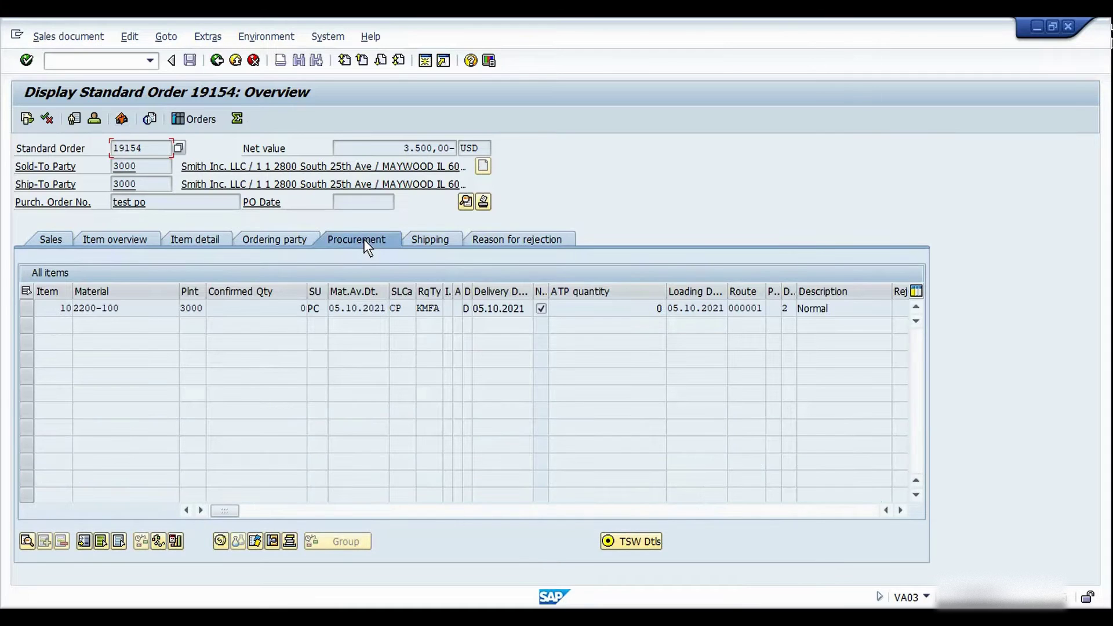
pyautogui.moveTo(443, 291)
pyautogui.mouseDown()
pyautogui.moveTo(472, 292)
pyautogui.moveTo(445, 287)
pyautogui.mouseUp()
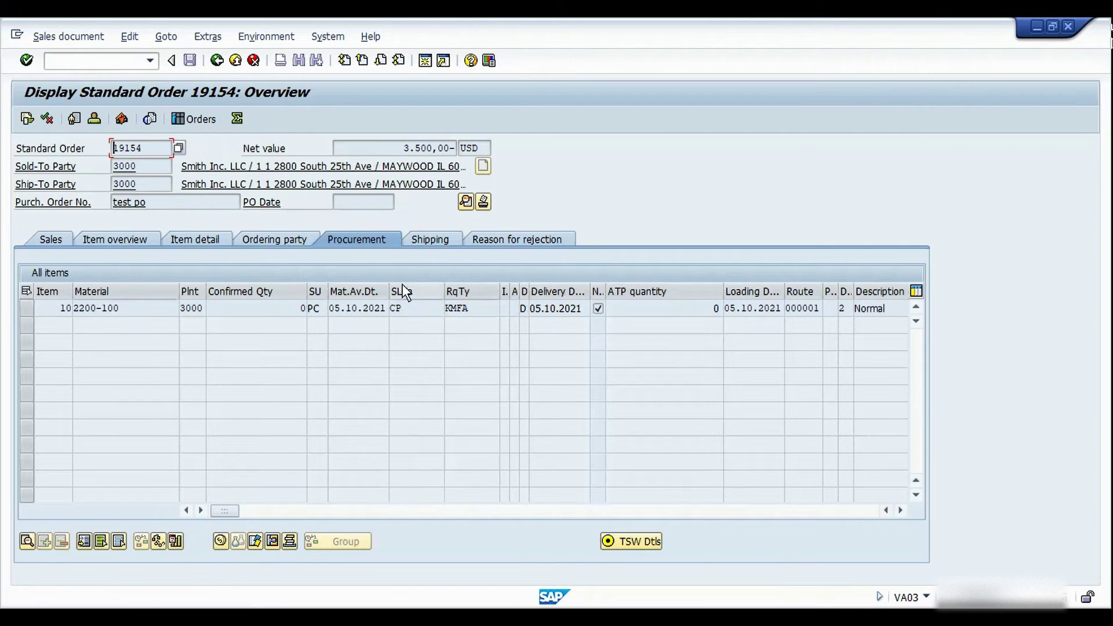
pyautogui.click(485, 314)
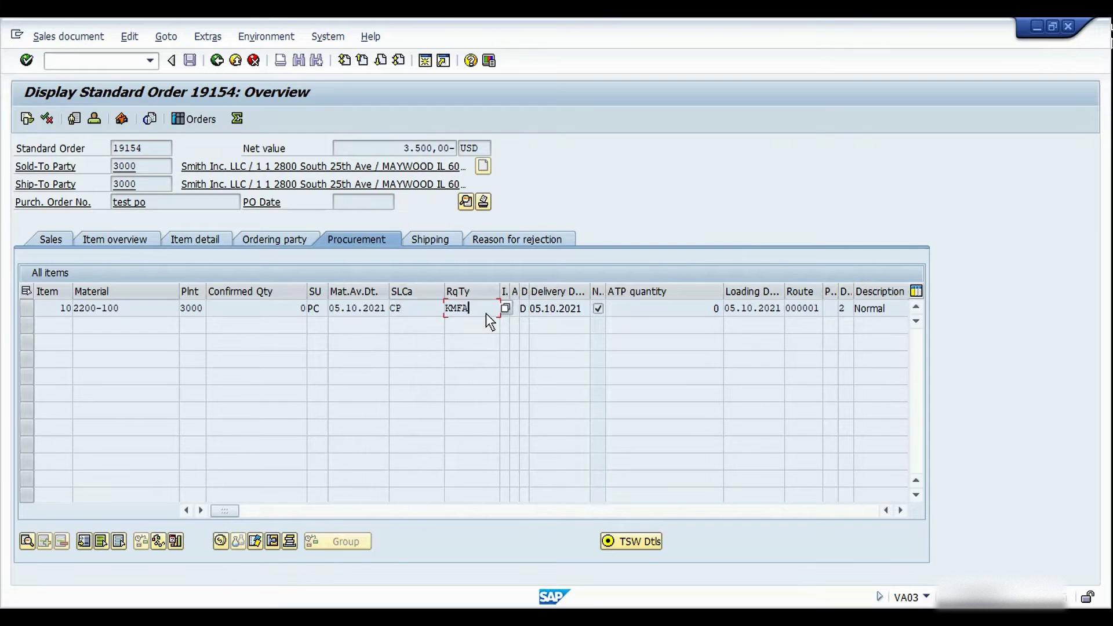
# Step: Show requirements classes Z01 and 201 side by side again and compare their assembly settings, especially the assembly type
pyautogui.hotkey('alt', 'Tab')
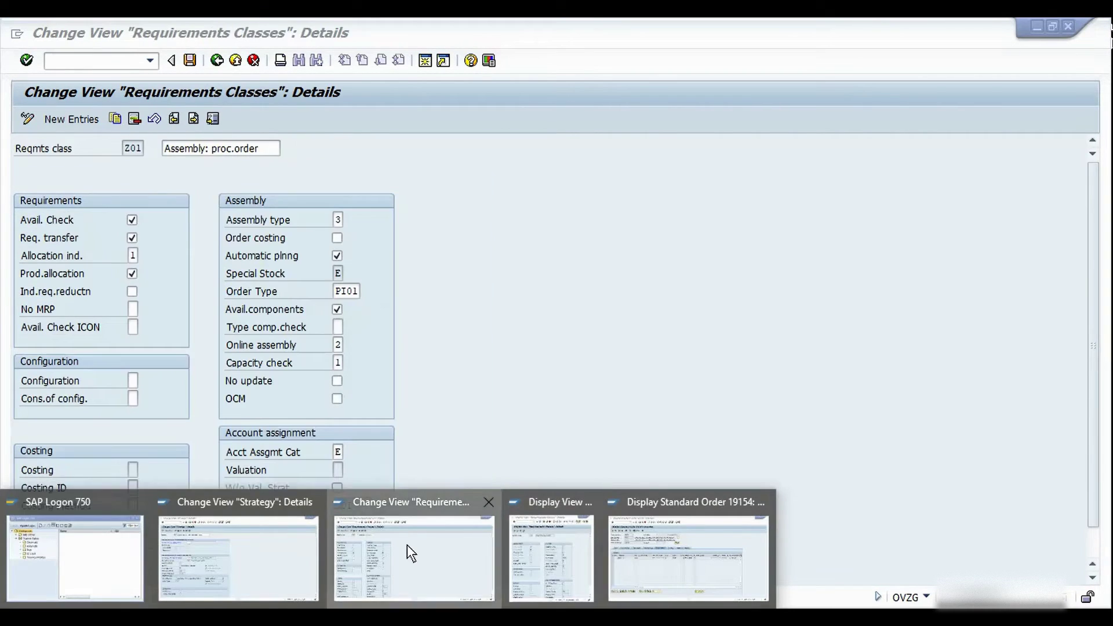
pyautogui.click(407, 544)
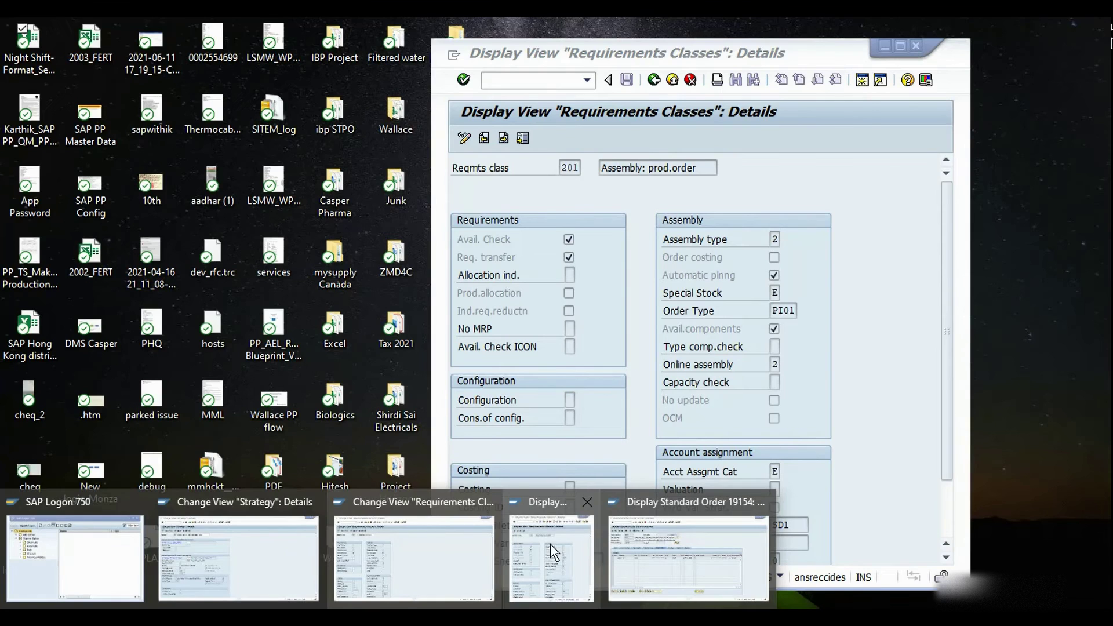
pyautogui.click(550, 543)
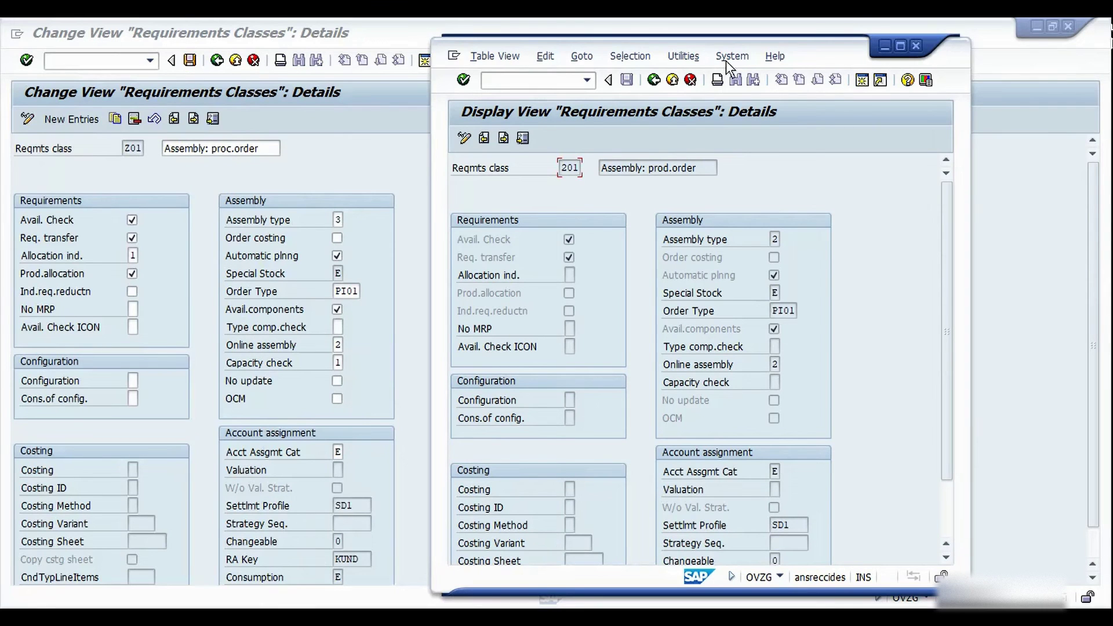
pyautogui.moveTo(808, 46); pyautogui.dragTo(865, 34)
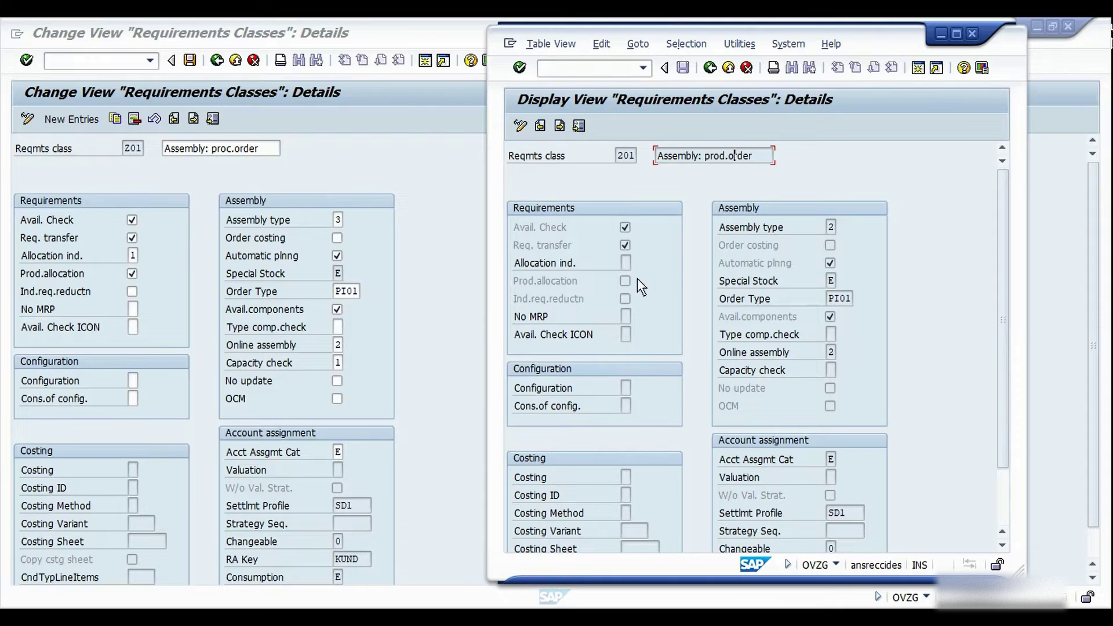
pyautogui.click(833, 229)
# Step: Display the possible values for the assembly type of class Z01 and examine the entries for types 3 and 2
pyautogui.click(343, 222)
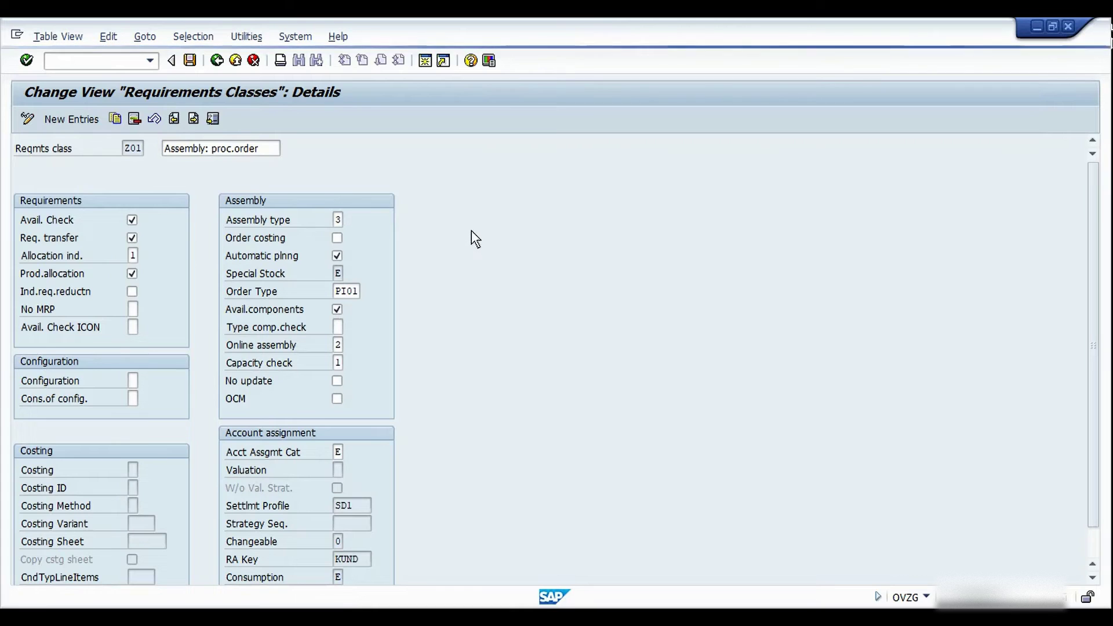
pyautogui.press('F4')
pyautogui.moveTo(252, 143); pyautogui.dragTo(450, 168)
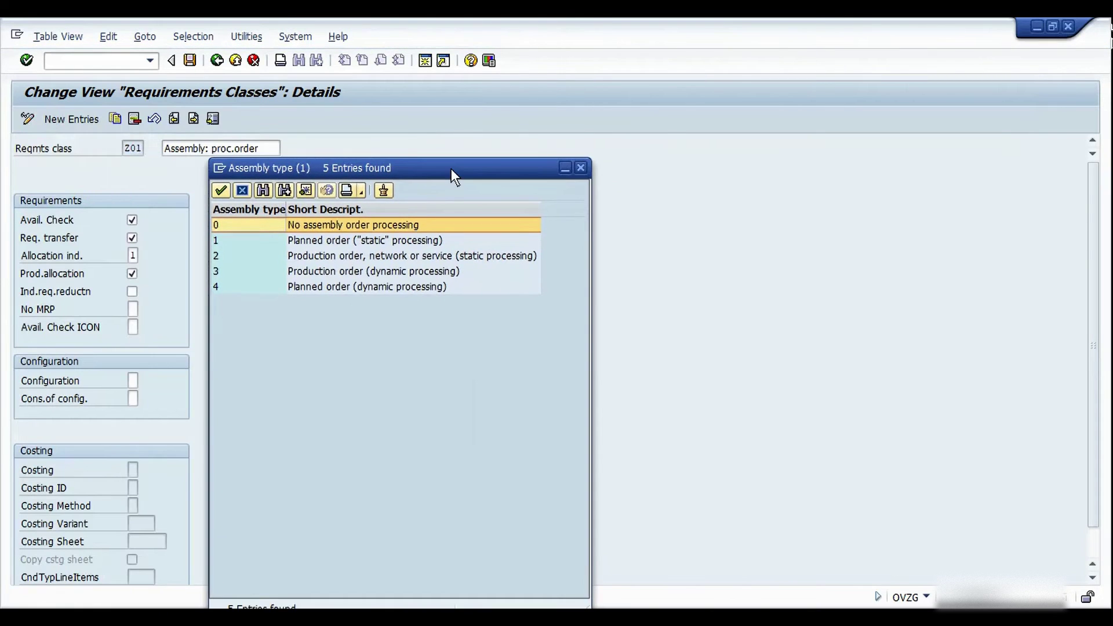
pyautogui.click(346, 275)
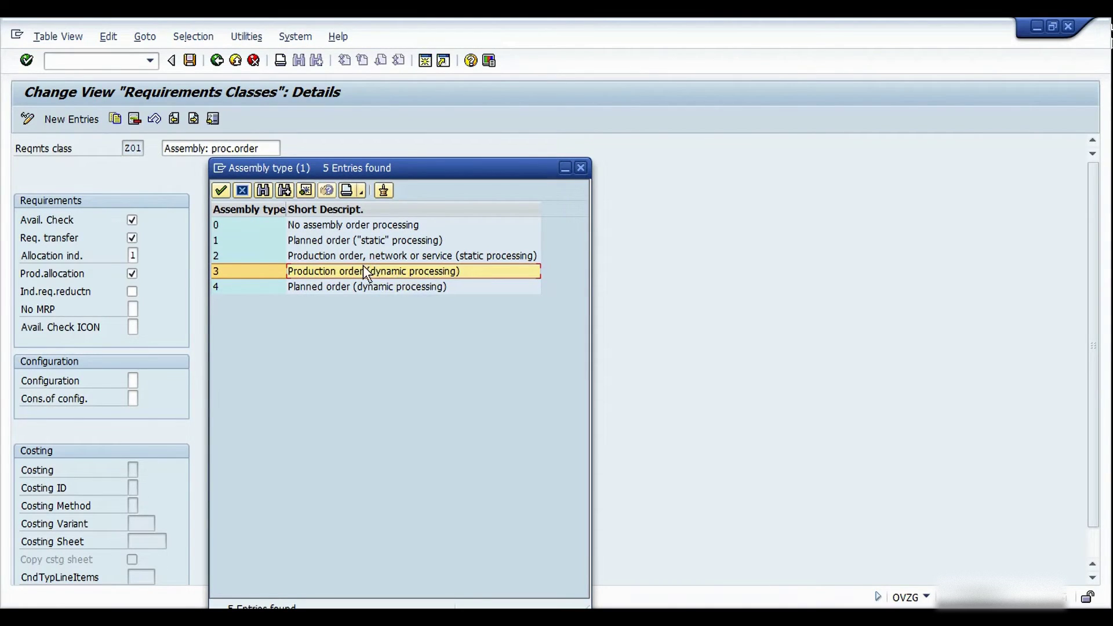
pyautogui.click(265, 256)
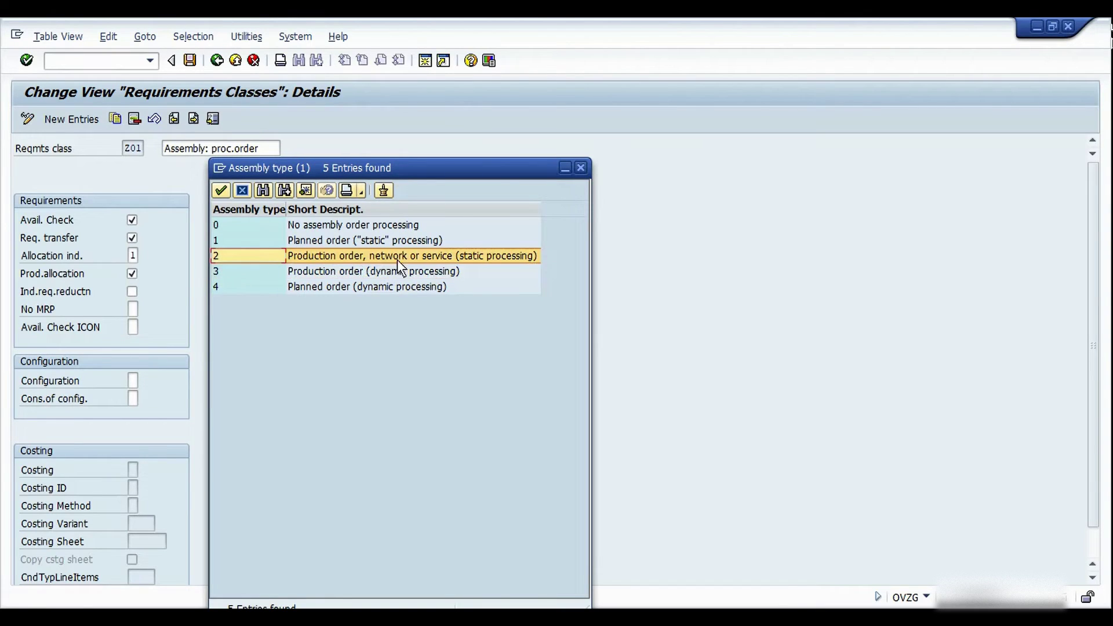
# Step: Check class 201's assembly type against the value list, close the list without choosing a value, and compare both classes side by side again
pyautogui.hotkey('alt', 'Tab')
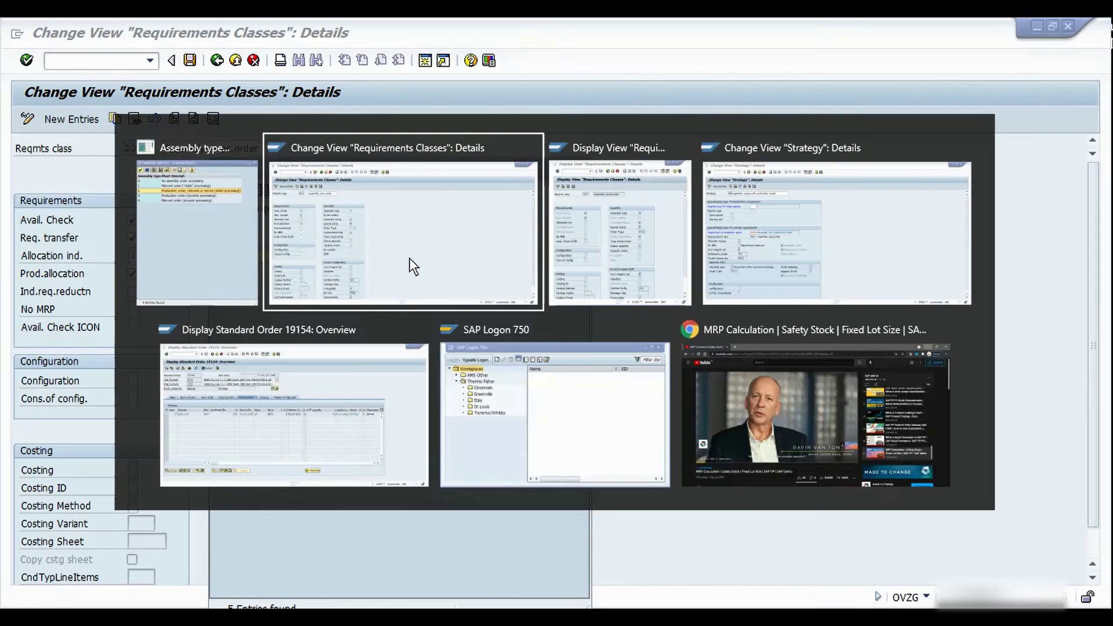
pyautogui.click(669, 221)
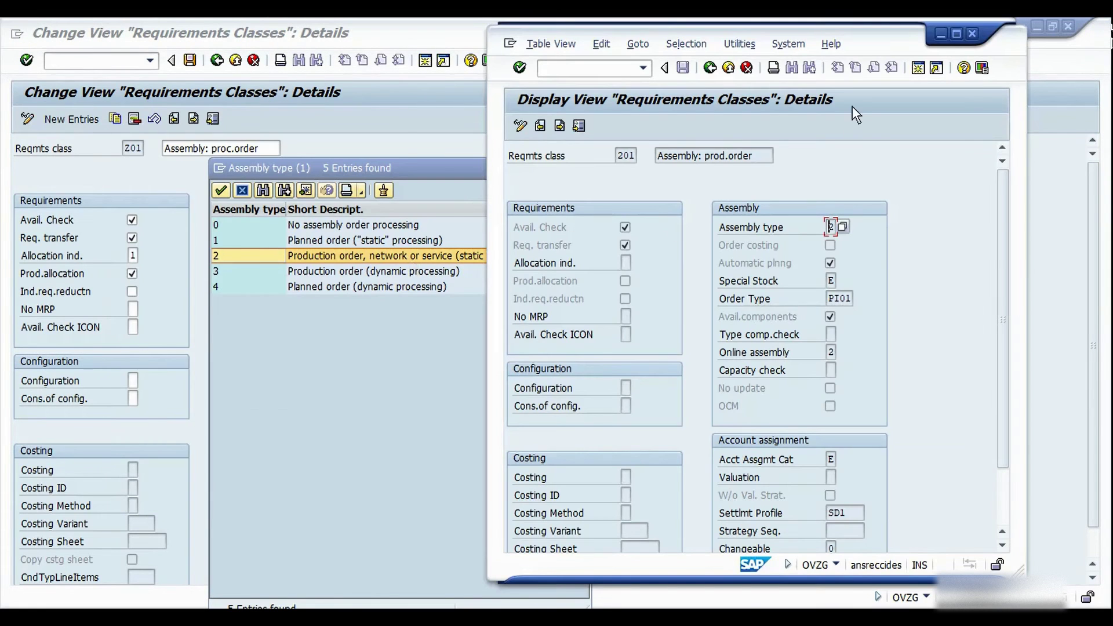
pyautogui.click(467, 183)
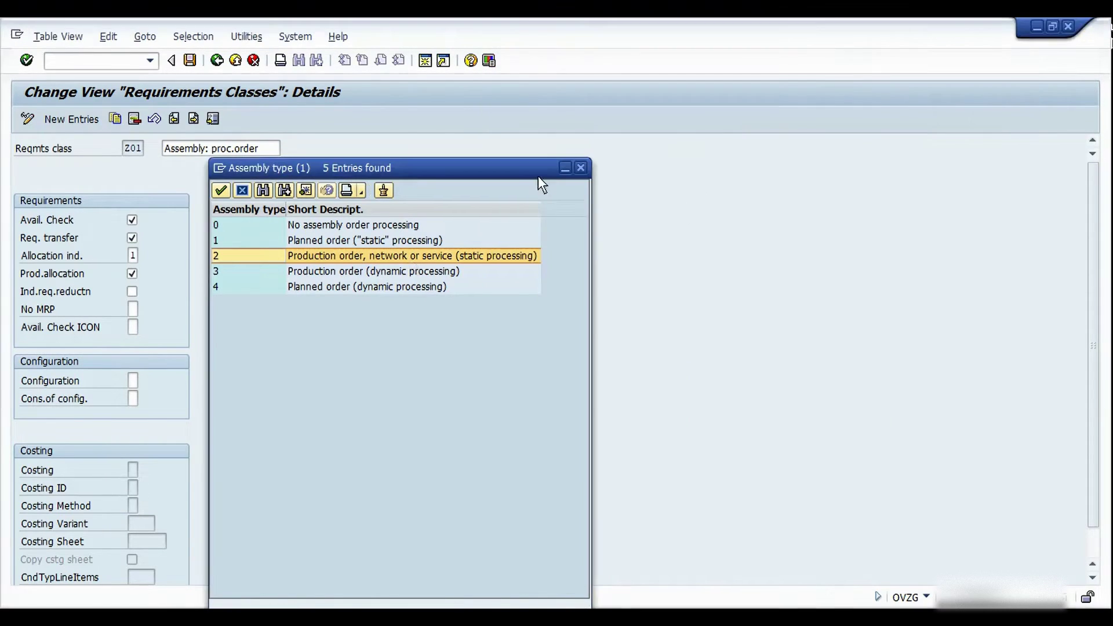
pyautogui.click(582, 168)
pyautogui.moveTo(265, 592)
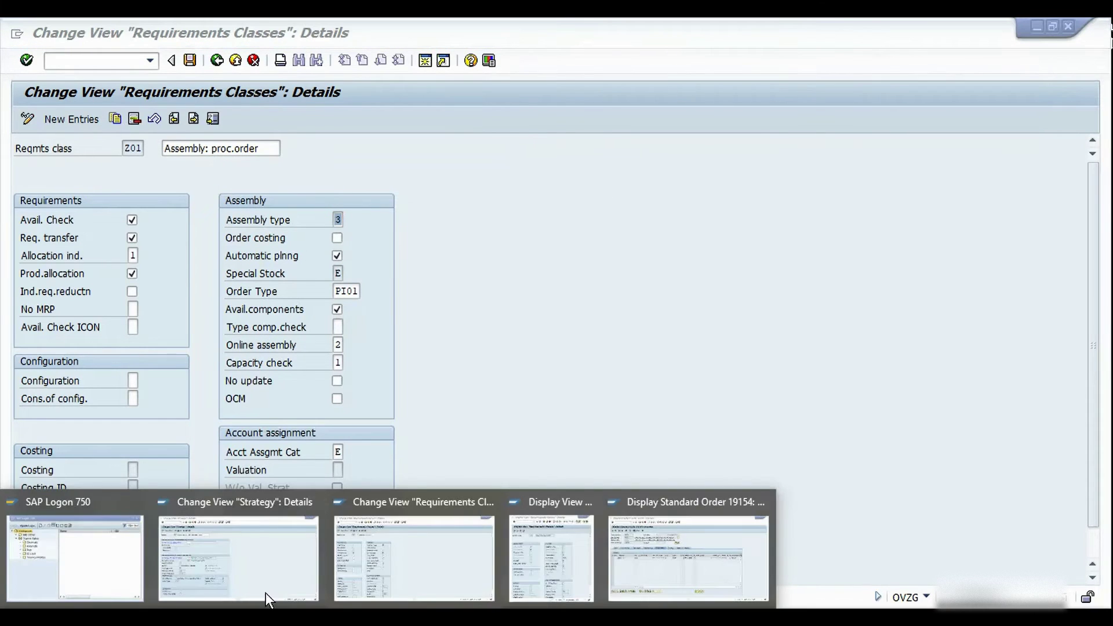
pyautogui.click(536, 554)
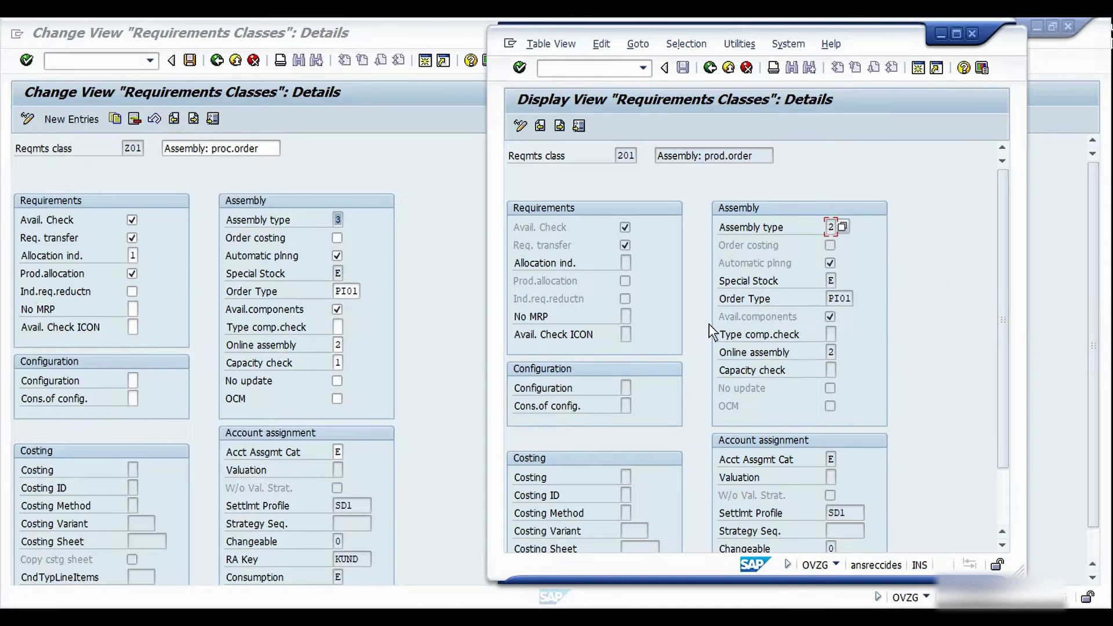
# Step: Enable order costing for requirements class Z01 and review its automatic planning, order type and component availability settings
pyautogui.click(339, 238)
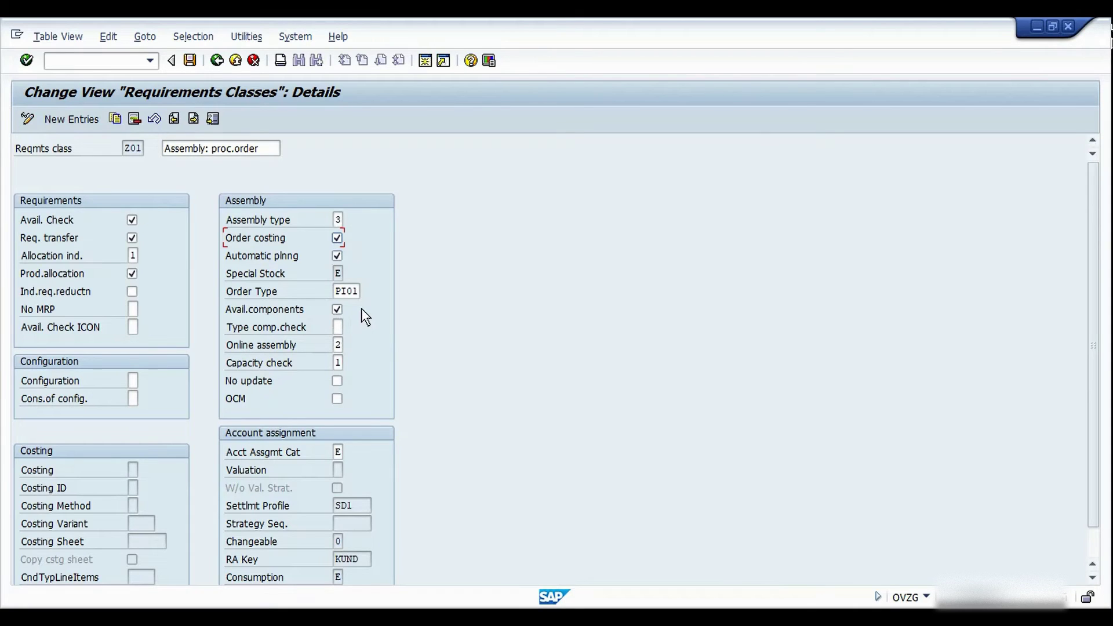
pyautogui.click(339, 257)
pyautogui.click(350, 293)
pyautogui.click(228, 308)
# Step: Examine the possible values for class Z01's type of component check and close the list without choosing one
pyautogui.click(351, 328)
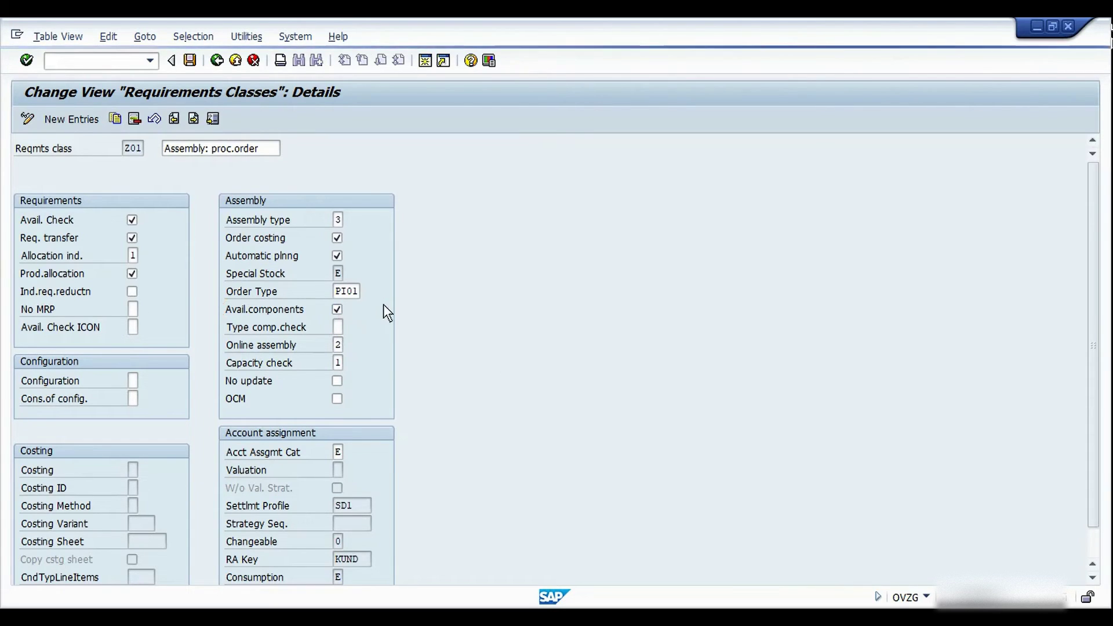
pyautogui.moveTo(168, 141); pyautogui.dragTo(624, 188)
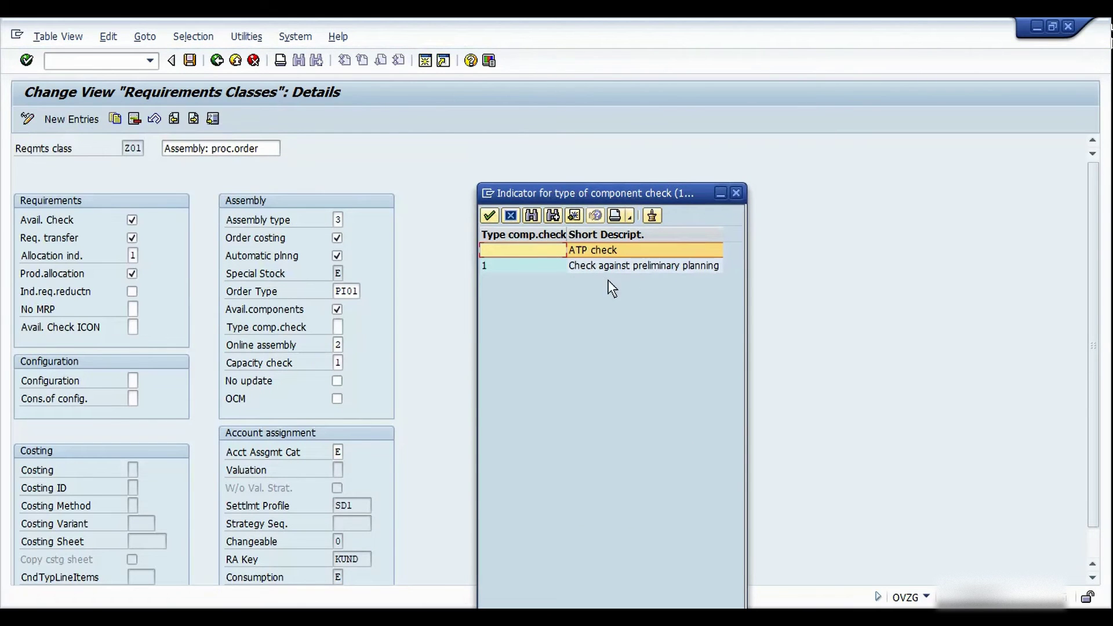
pyautogui.click(598, 269)
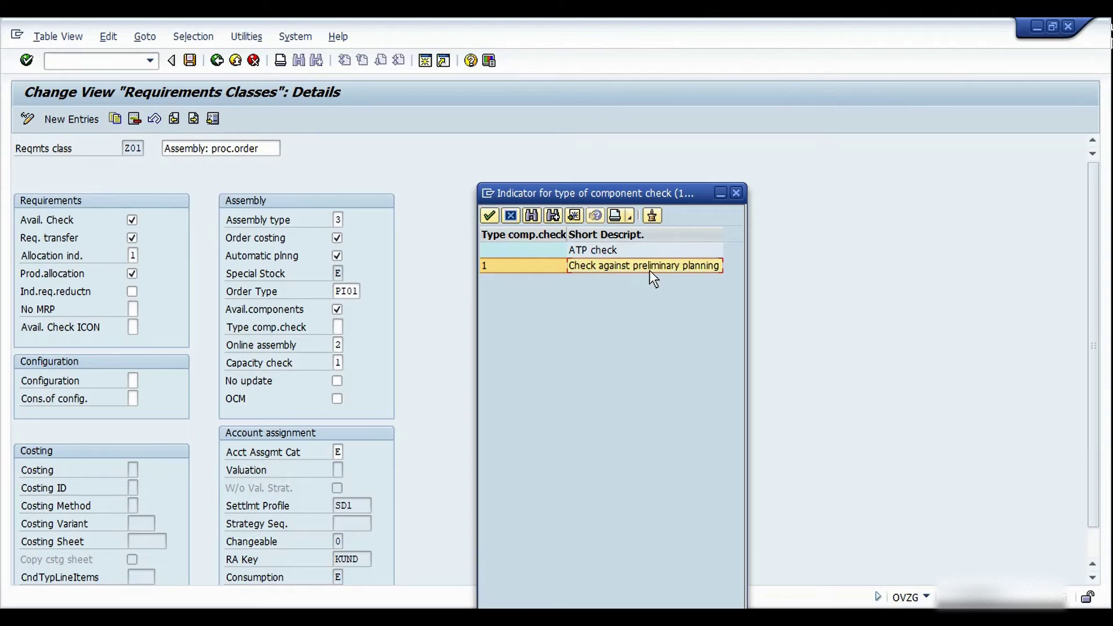
pyautogui.click(548, 250)
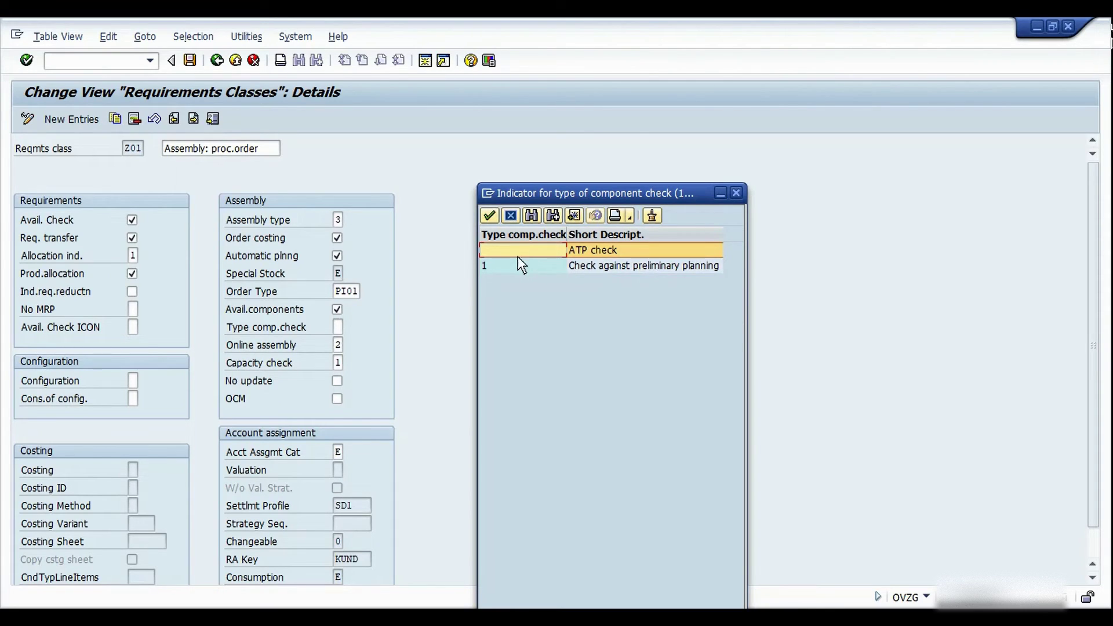
pyautogui.click(511, 215)
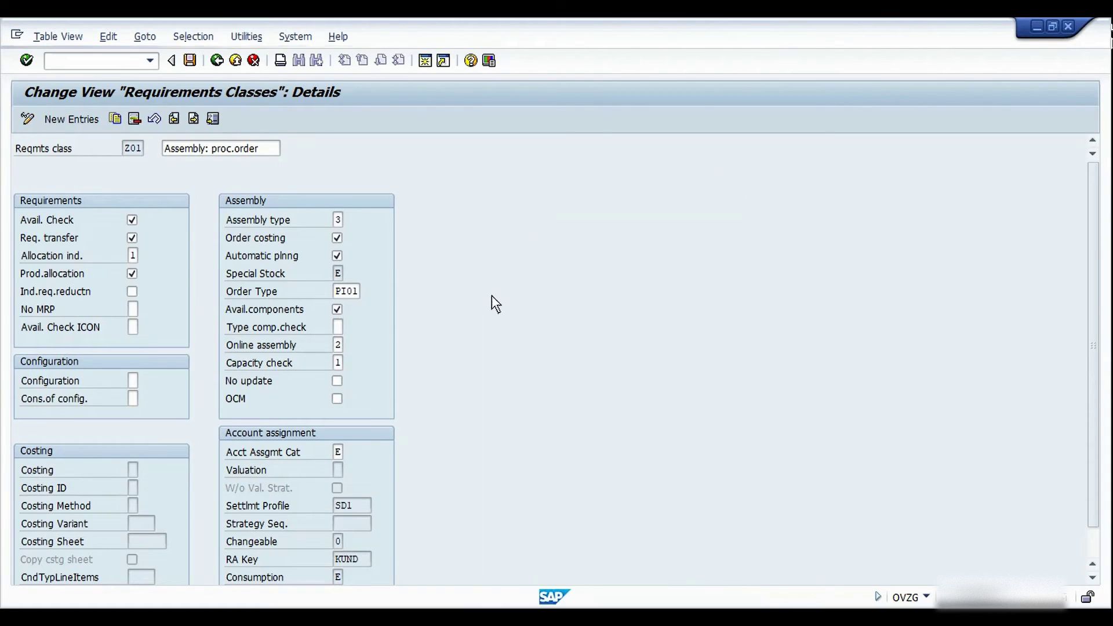
# Step: Examine the possible online assembly values 1, 2 and 3 for class Z01 and close the list without choosing one
pyautogui.click(348, 345)
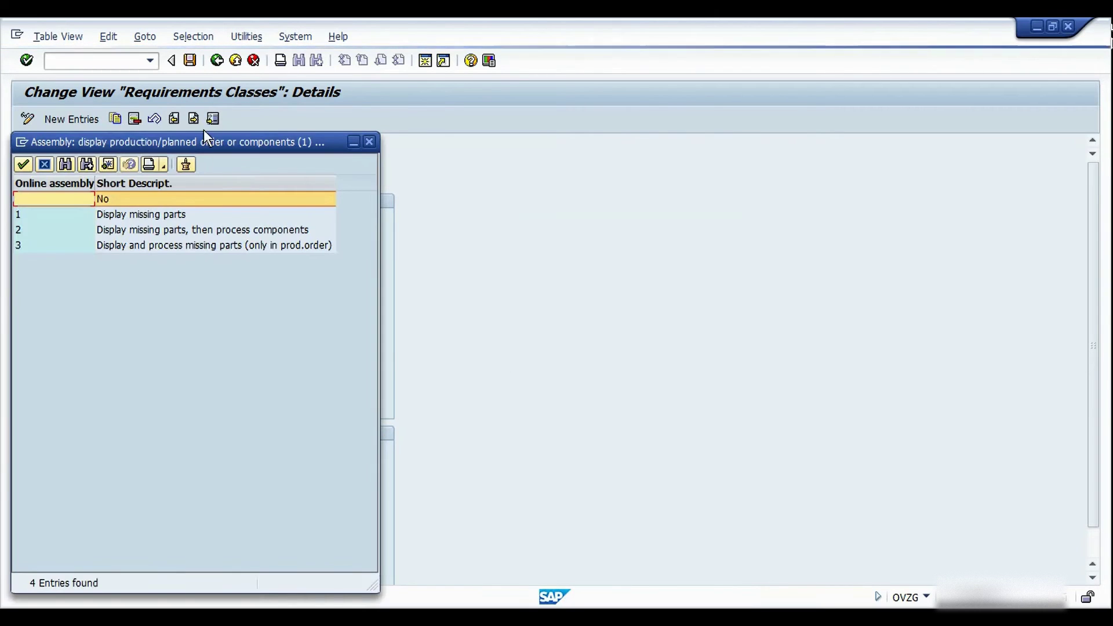
pyautogui.moveTo(205, 141); pyautogui.dragTo(606, 198)
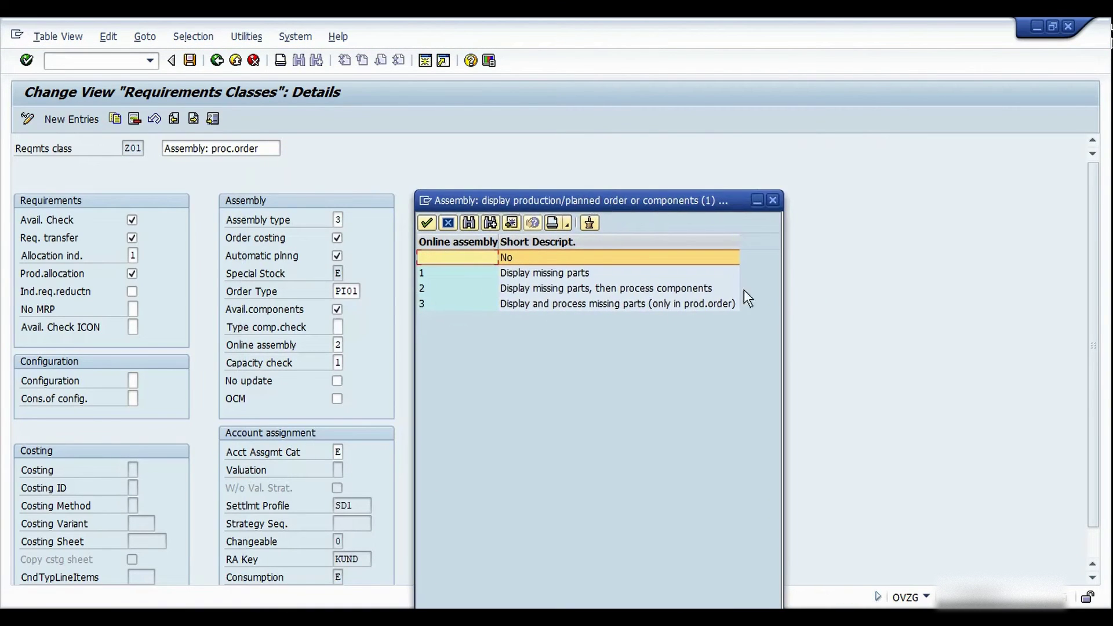
pyautogui.click(542, 272)
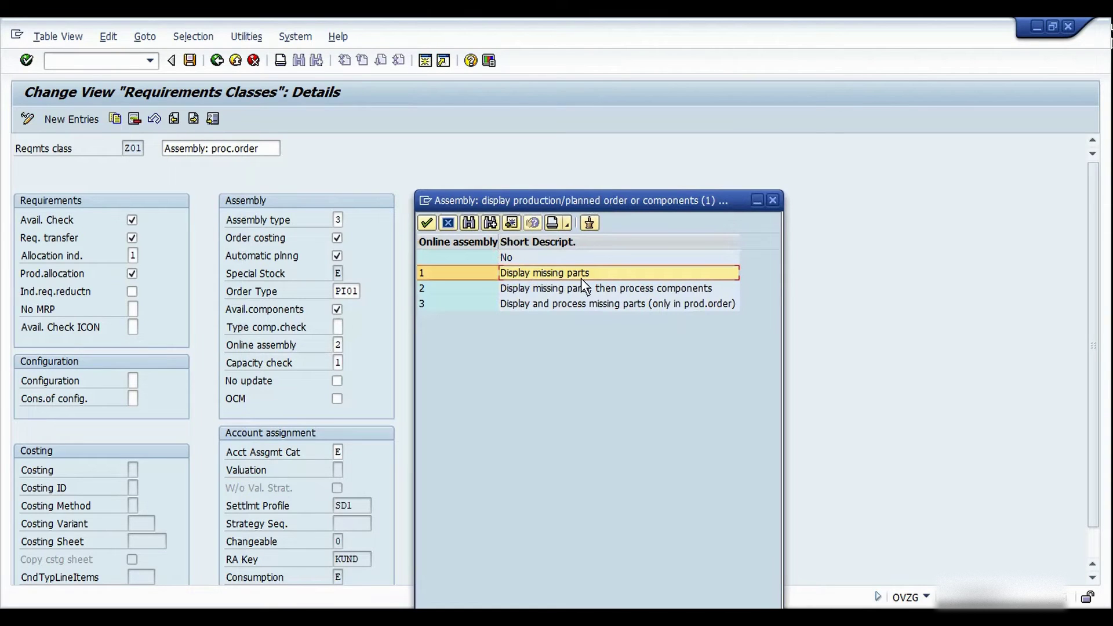
pyautogui.click(515, 290)
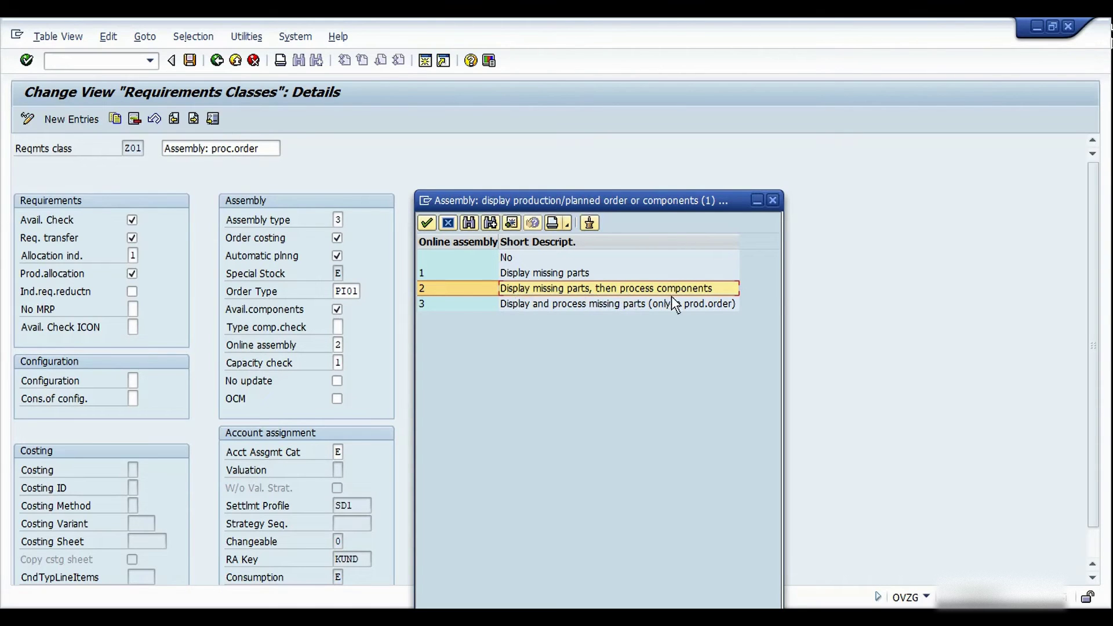
pyautogui.click(547, 305)
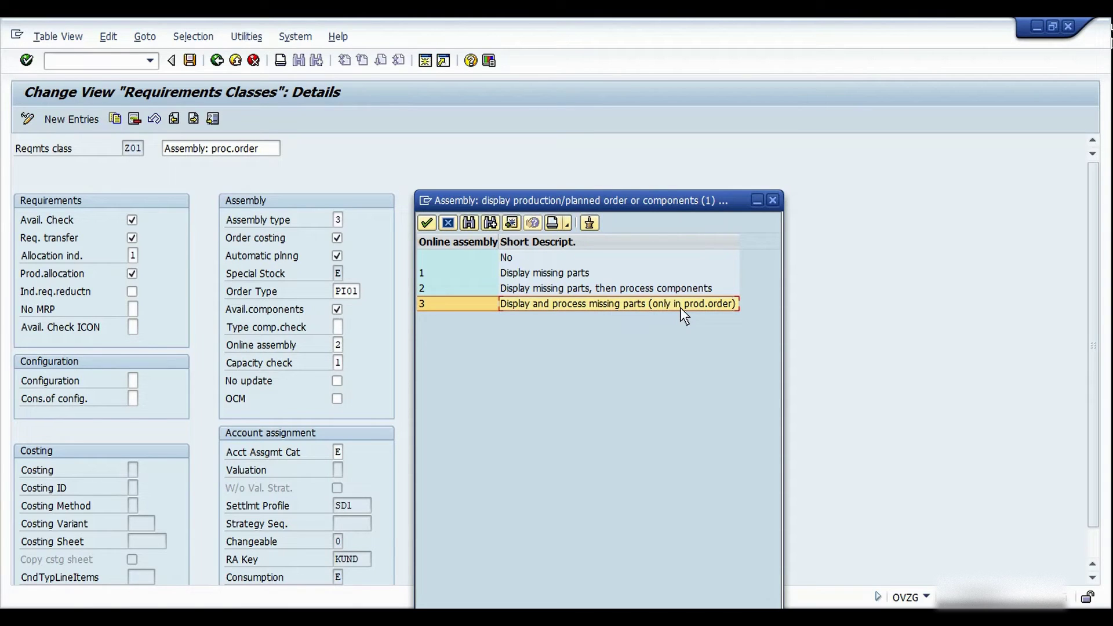
pyautogui.click(443, 289)
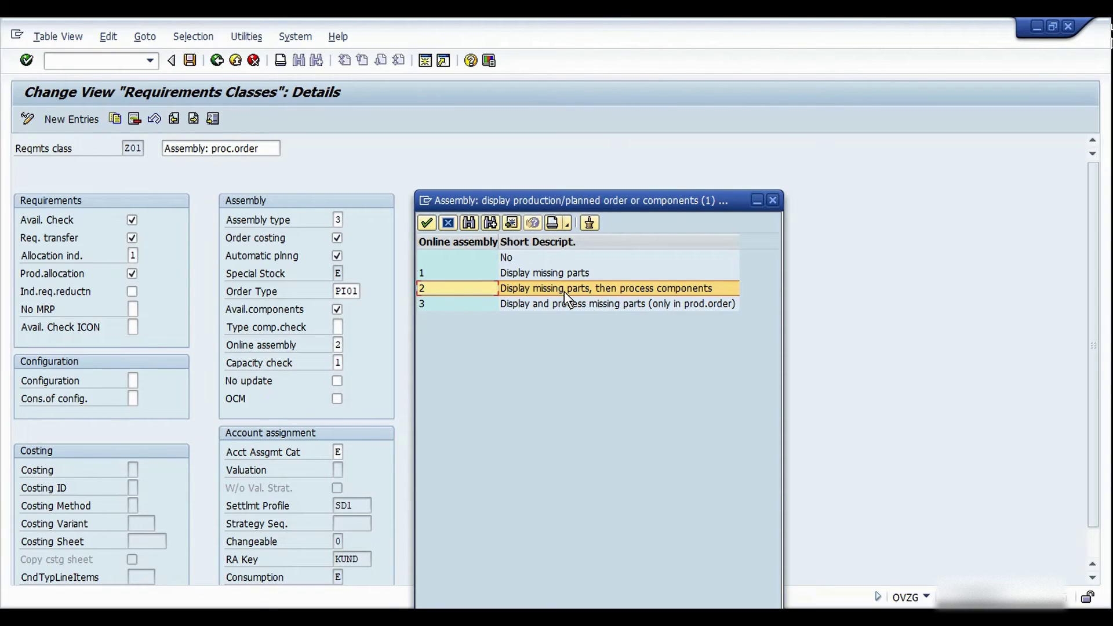
pyautogui.click(449, 223)
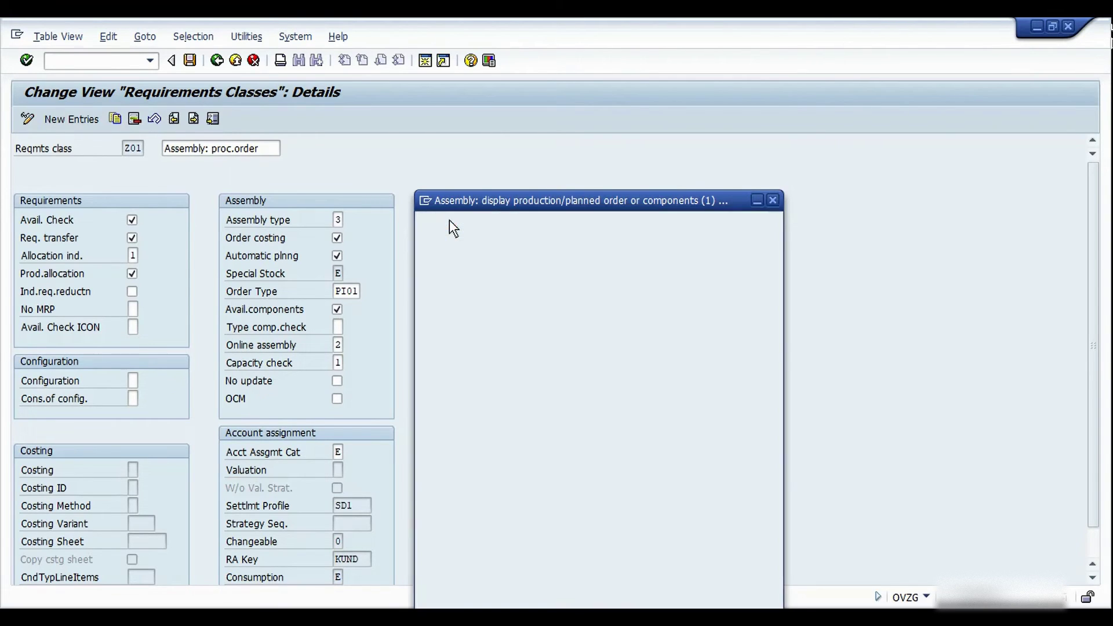
# Step: Examine the possible capacity check values for class Z01 and close the list without choosing one
pyautogui.click(350, 363)
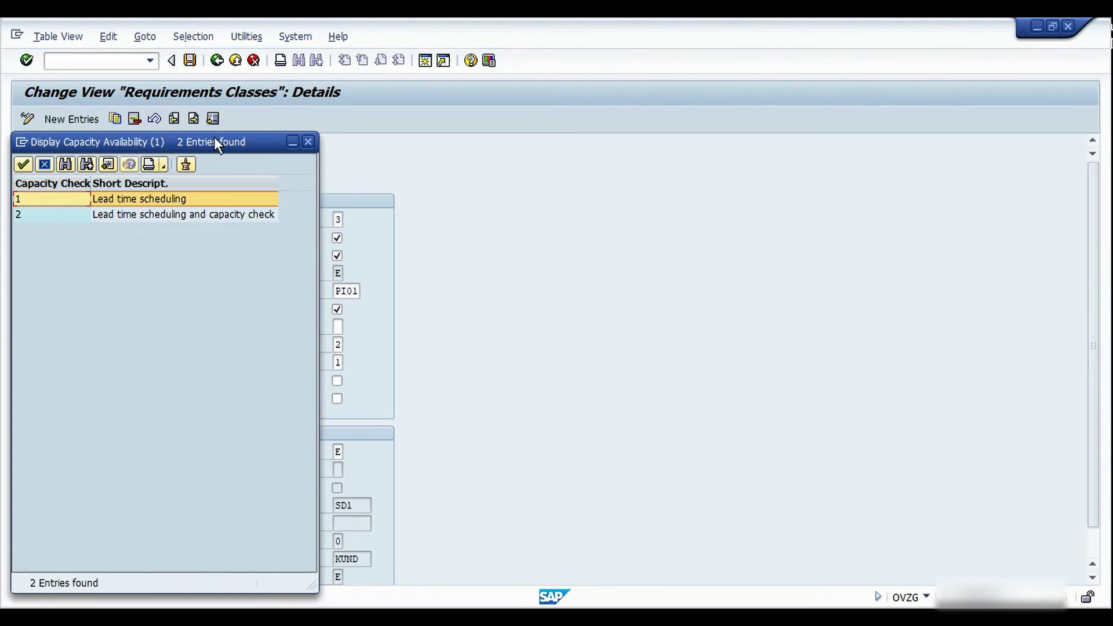
pyautogui.moveTo(213, 143); pyautogui.dragTo(638, 179)
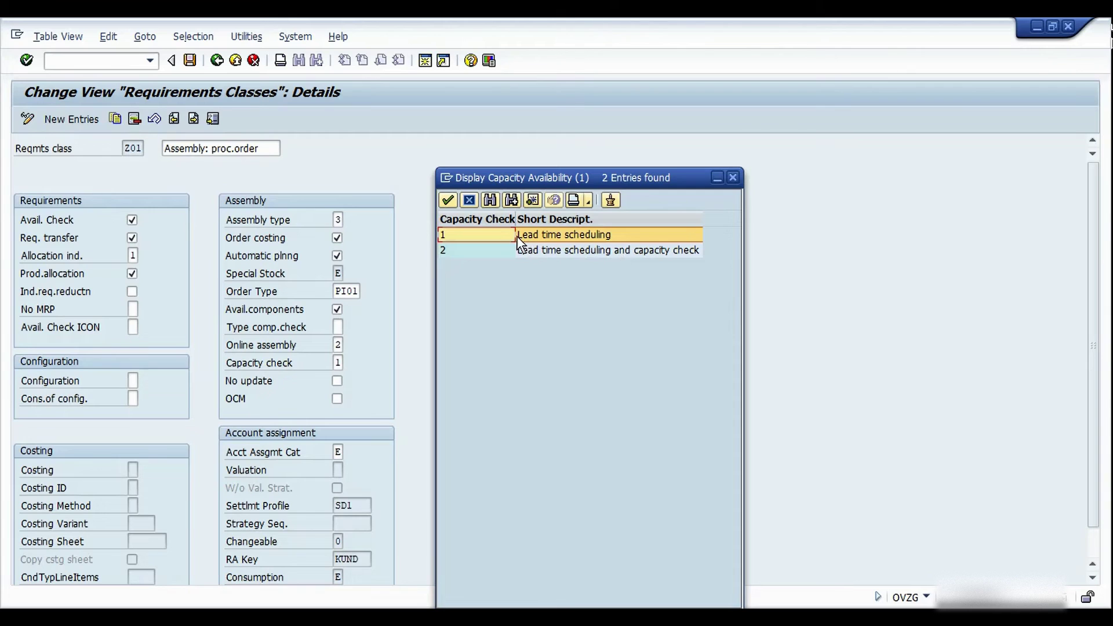
pyautogui.click(558, 255)
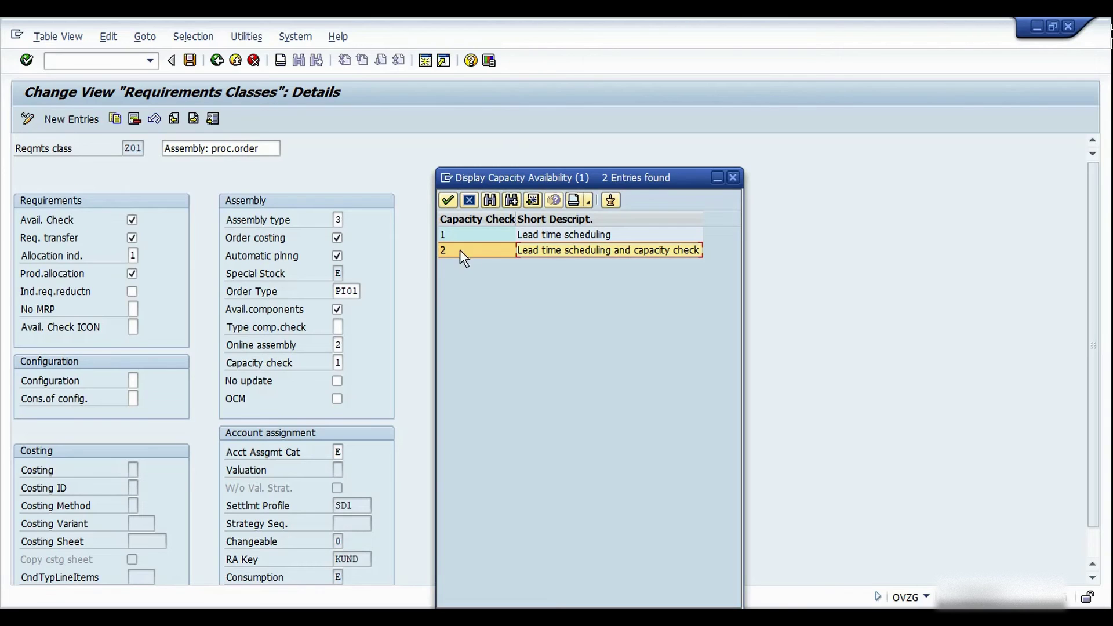
pyautogui.click(470, 203)
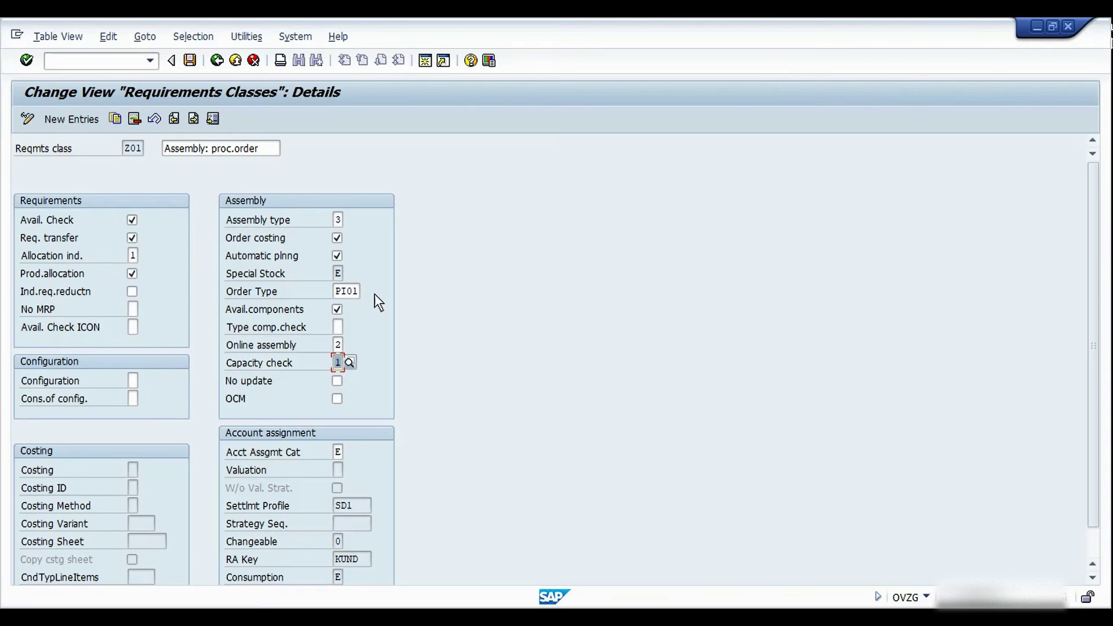
# Step: Set class Z01's online assembly to the blank entry "No"
pyautogui.press('Return')
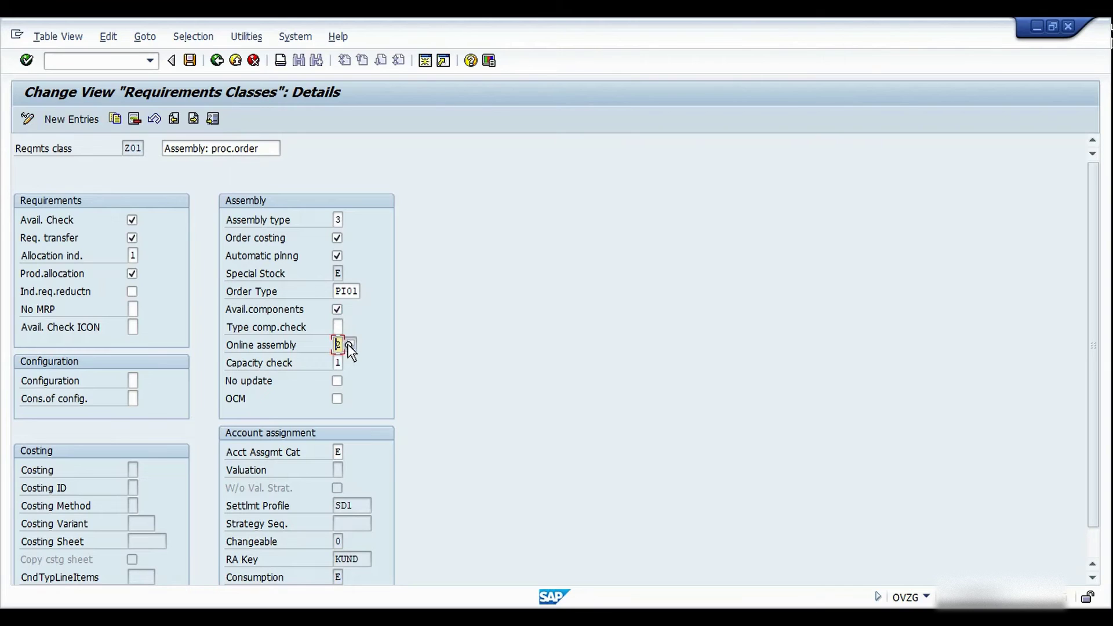
pyautogui.click(346, 343)
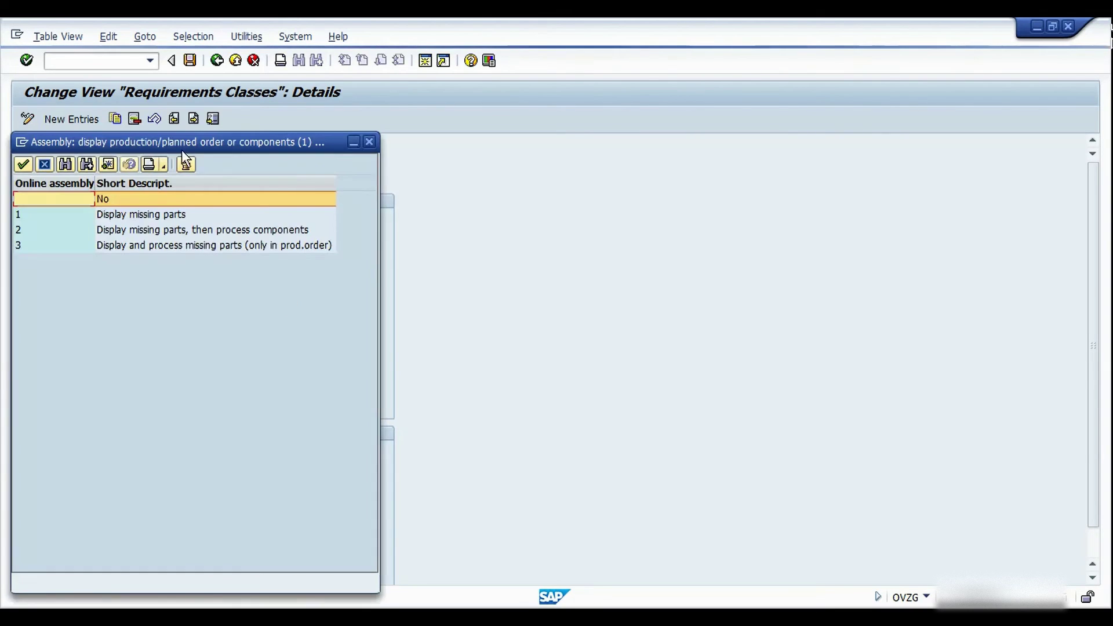
pyautogui.moveTo(182, 141); pyautogui.dragTo(692, 139)
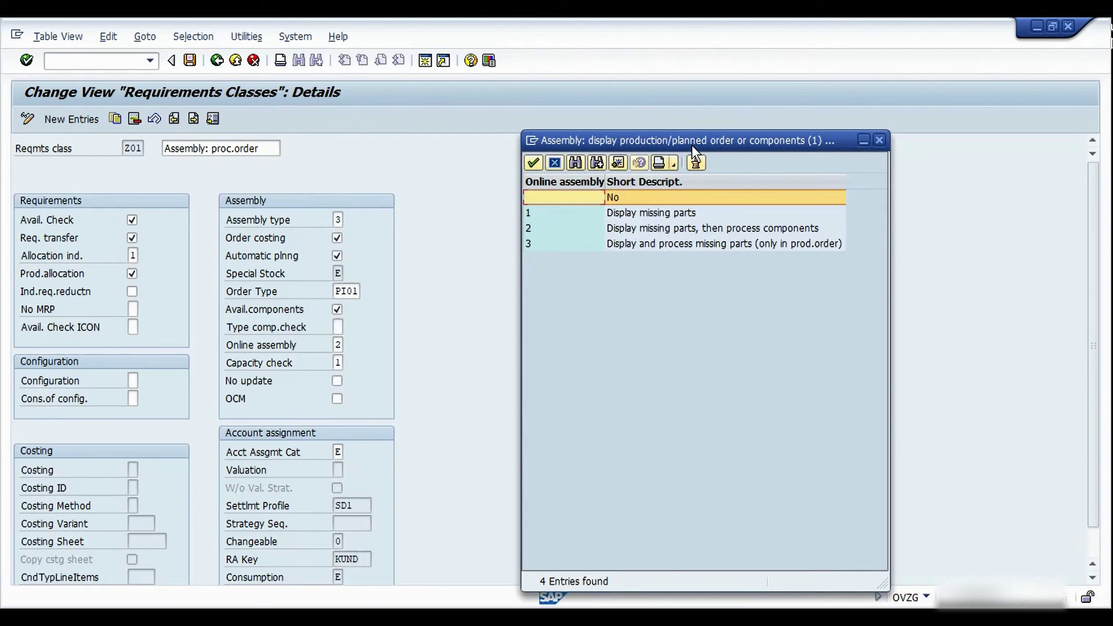
pyautogui.doubleClick(575, 196)
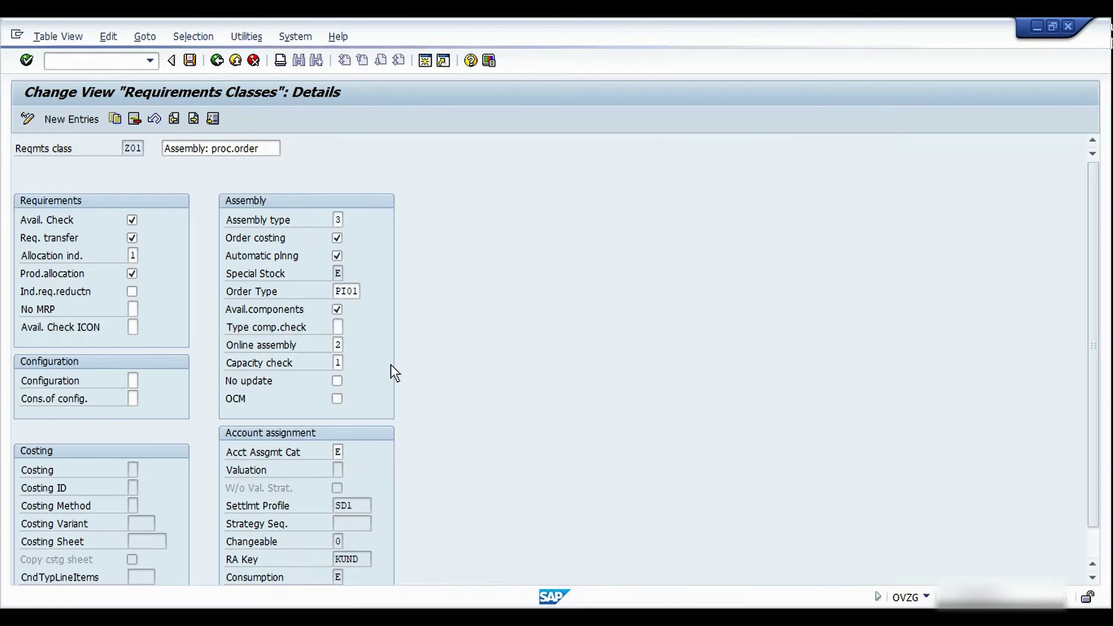
# Step: Set class Z01's capacity check to 2, lead time scheduling and capacity check, and switch off available components, automatic planning and order costing
pyautogui.click(351, 364)
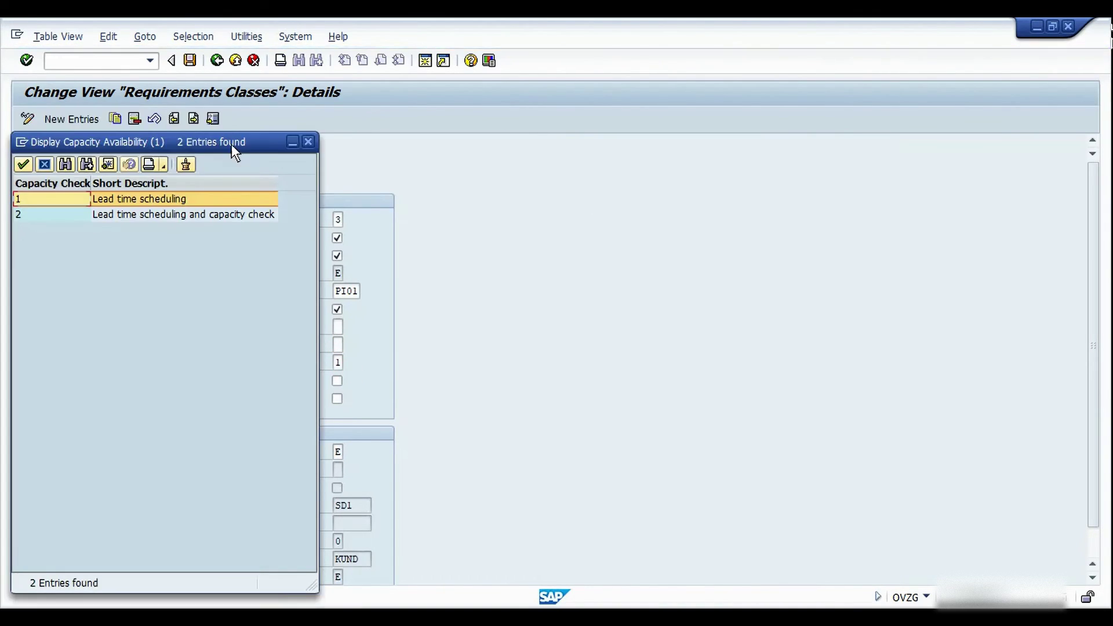
pyautogui.moveTo(235, 145); pyautogui.dragTo(688, 155)
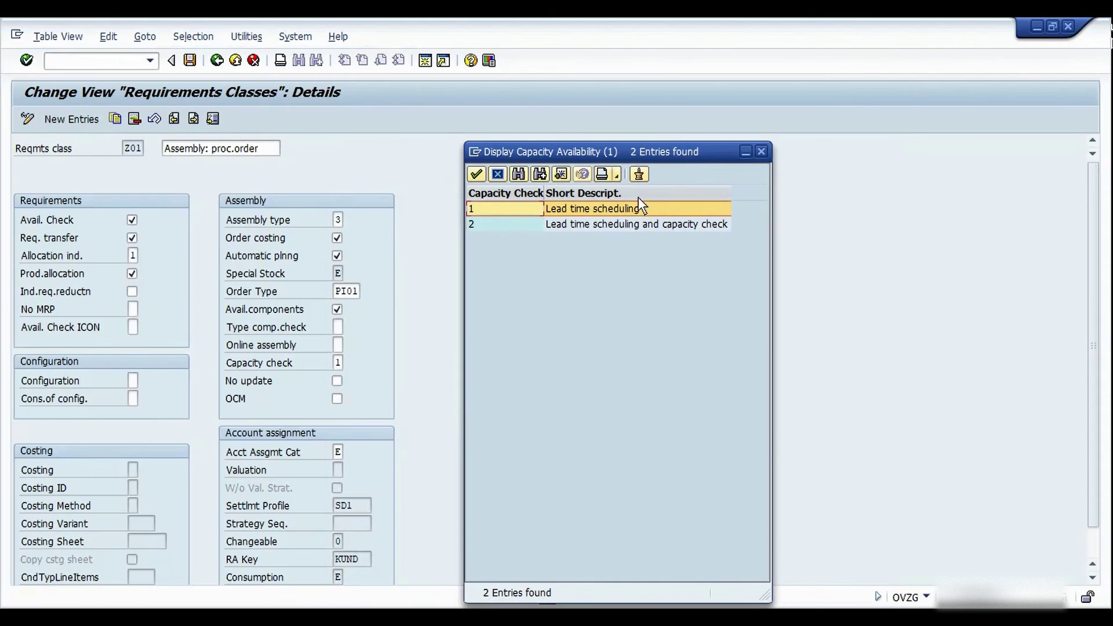
pyautogui.doubleClick(531, 227)
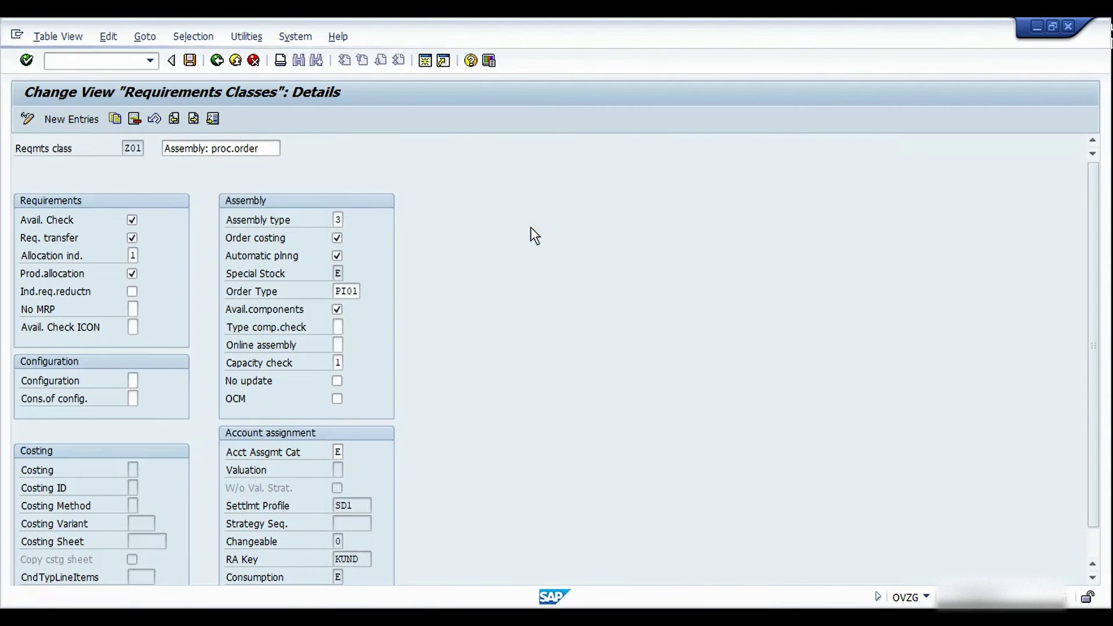
pyautogui.click(341, 312)
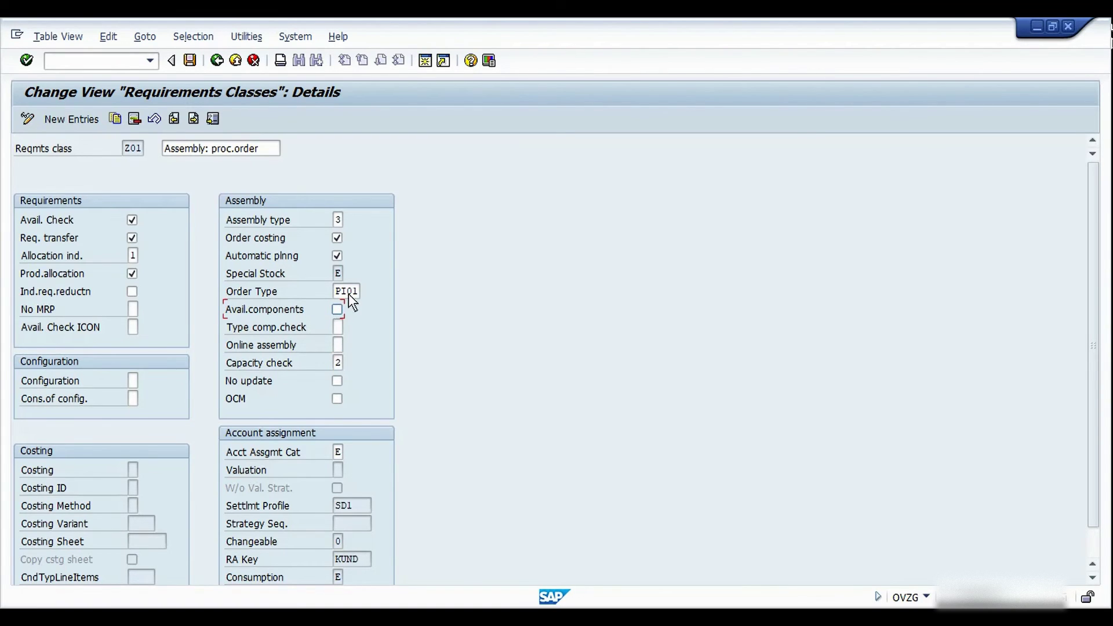
pyautogui.click(339, 256)
# Step: Try to change class Z01's assembly type to 1, planned order ("static" processing)
pyautogui.click(339, 220)
pyautogui.press('F4')
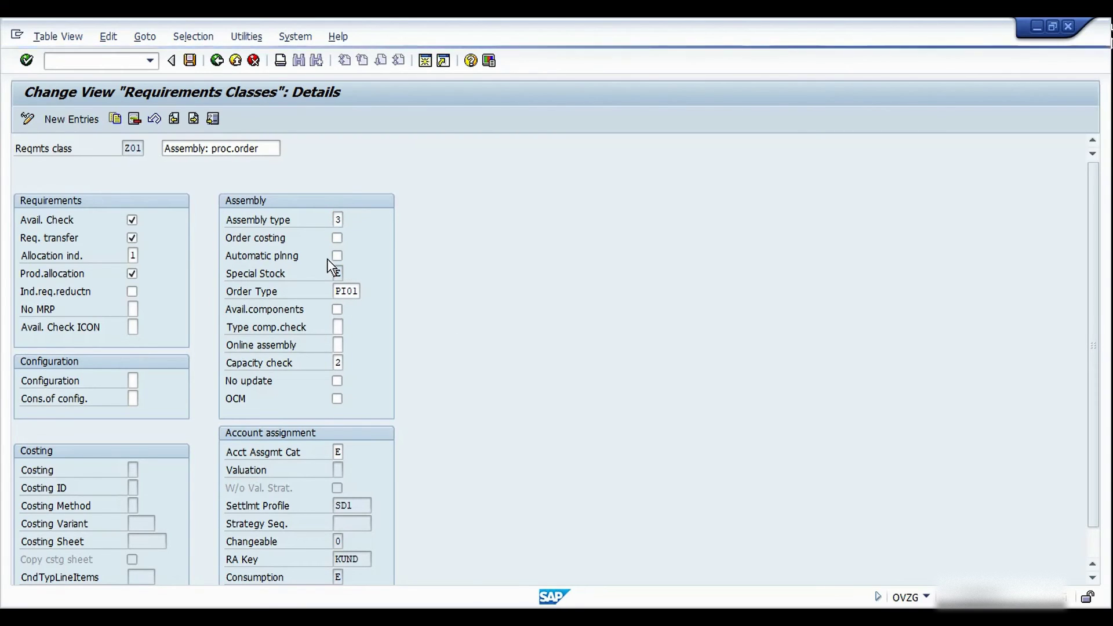
pyautogui.moveTo(256, 139); pyautogui.dragTo(655, 165)
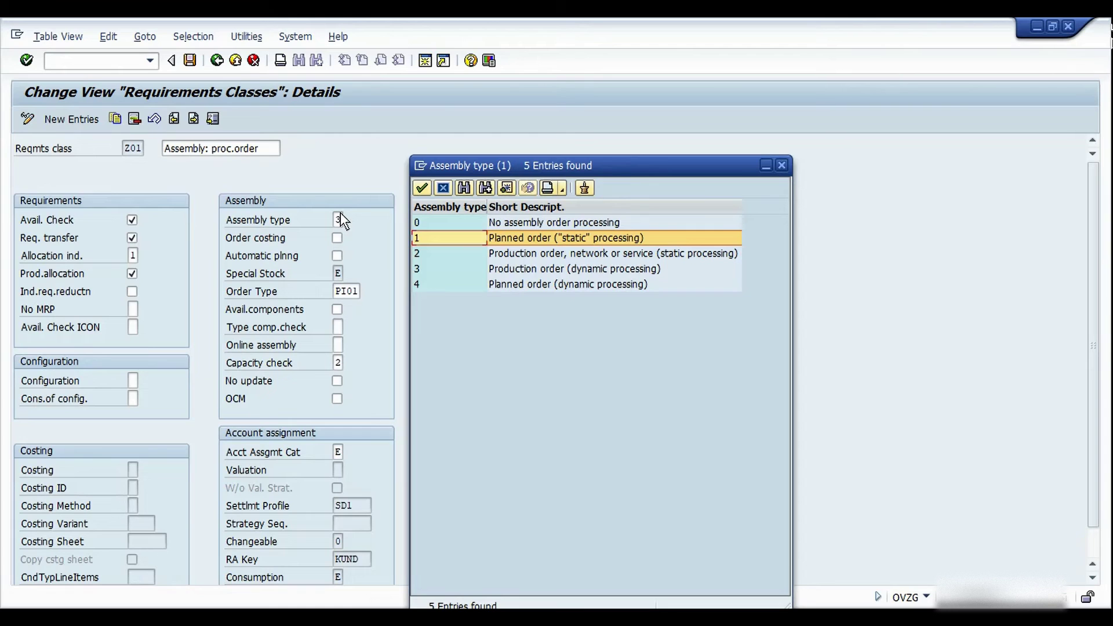
pyautogui.click(143, 151)
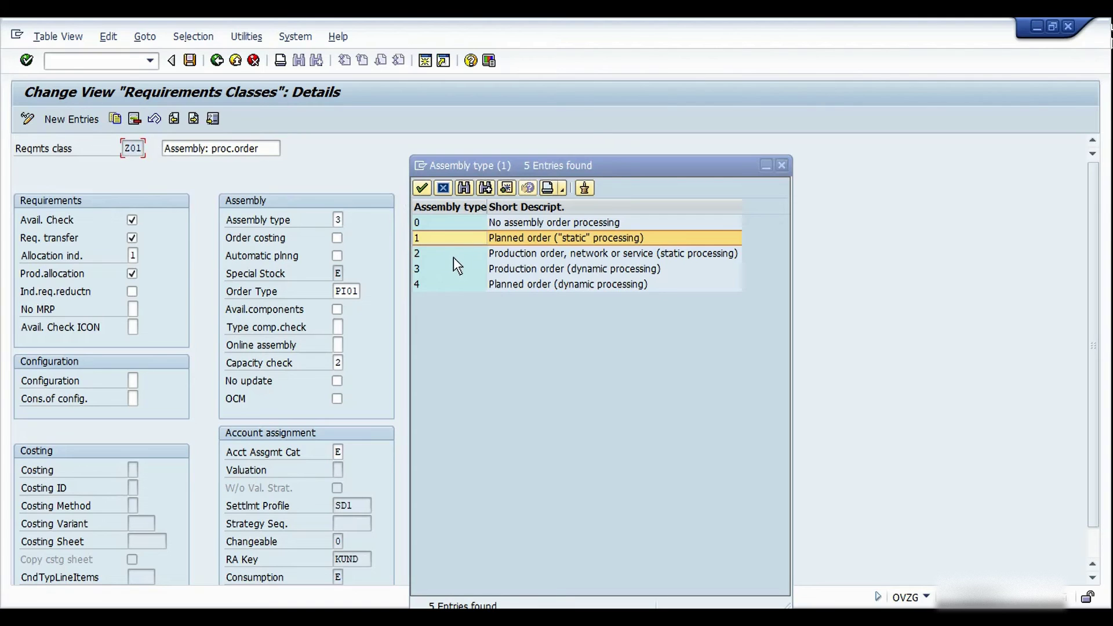
pyautogui.doubleClick(425, 242)
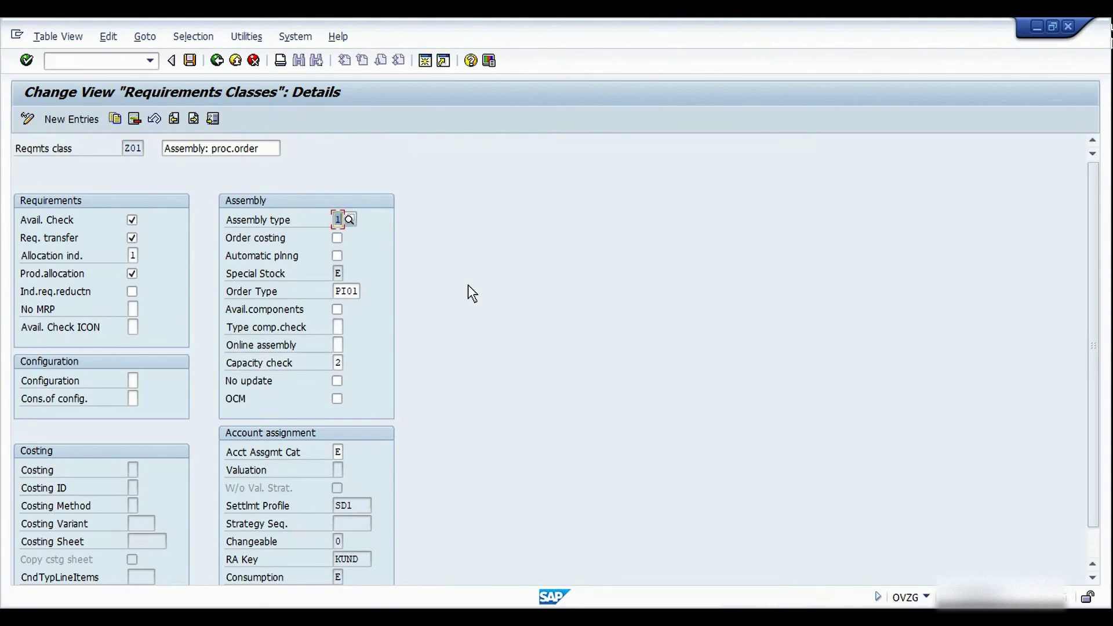
pyautogui.press('Return')
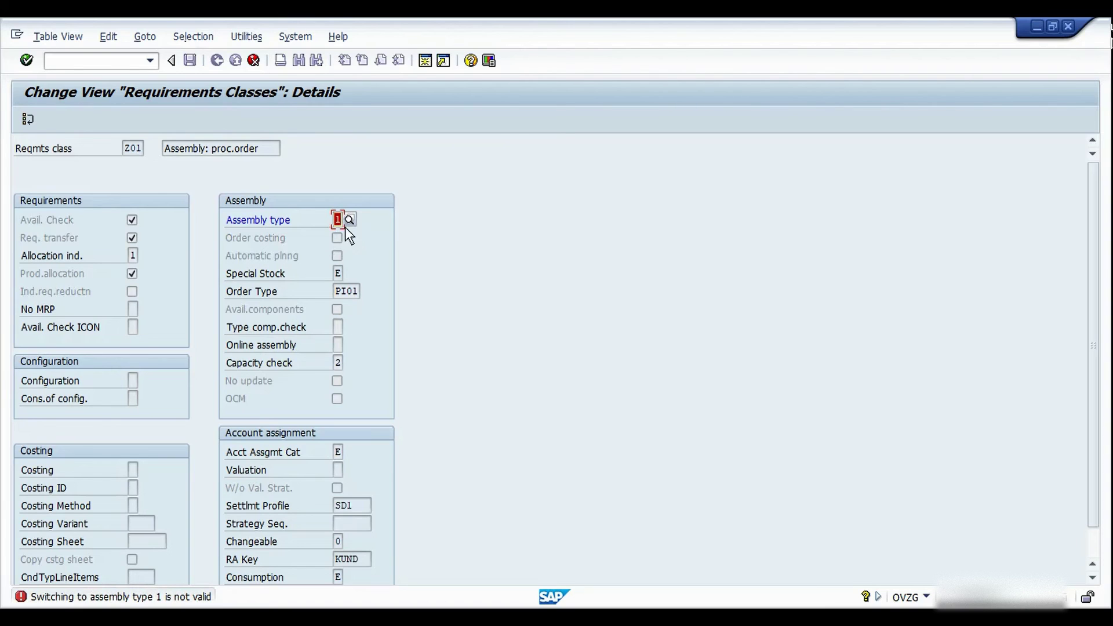
# Step: Try assembly type 2, production order, network or service (static processing), for class Z01 and restore the assembly type to 3
pyautogui.press('Return')
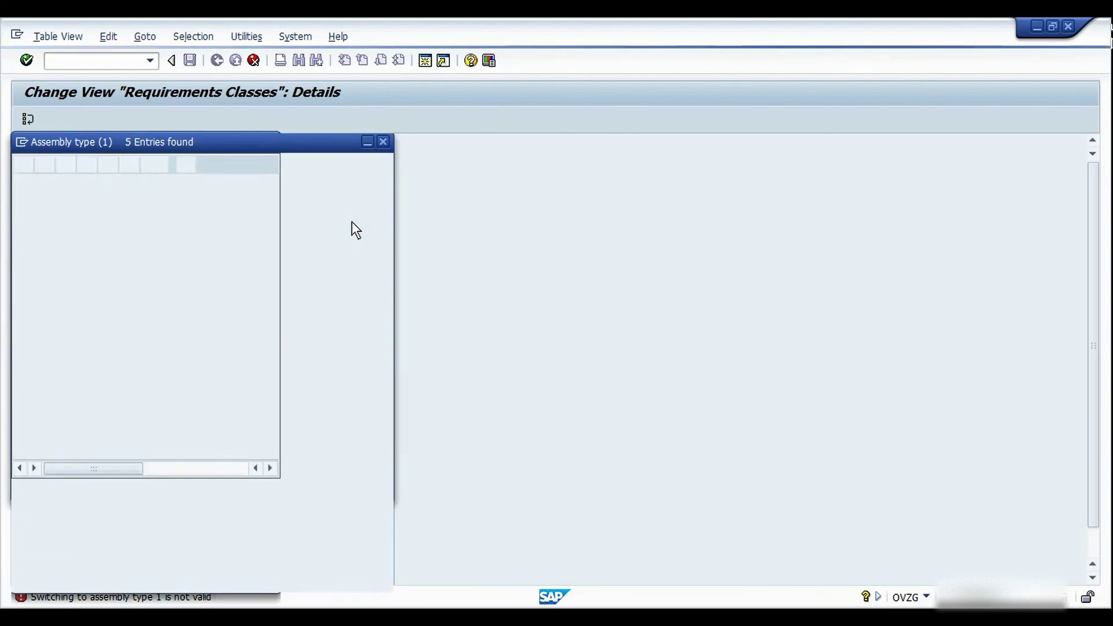
pyautogui.moveTo(281, 145); pyautogui.dragTo(691, 155)
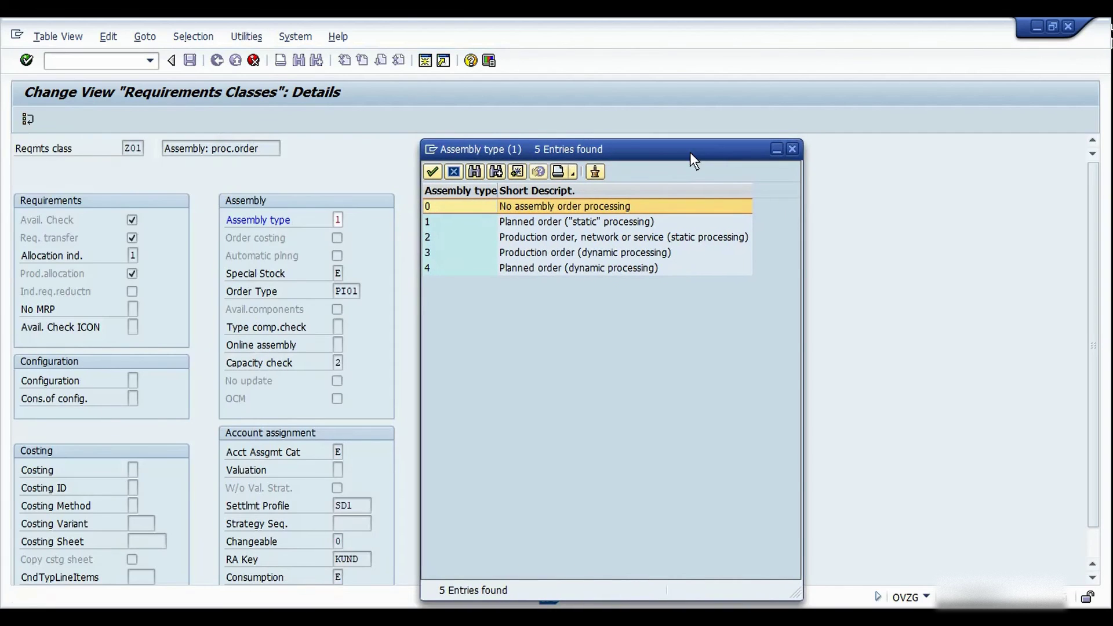
pyautogui.doubleClick(475, 238)
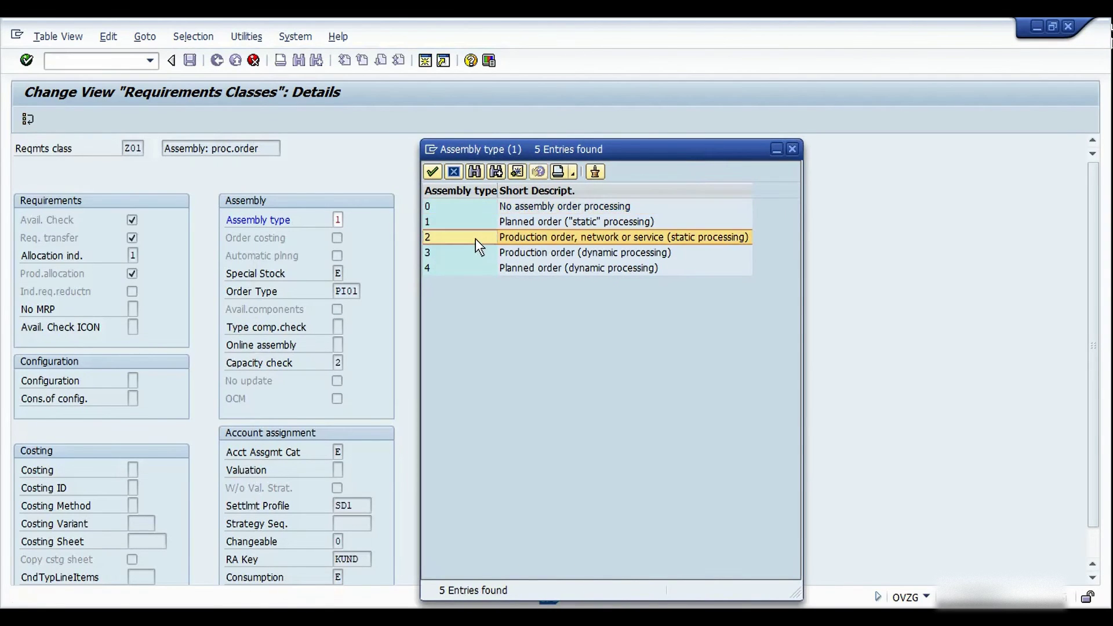
pyautogui.press('Return')
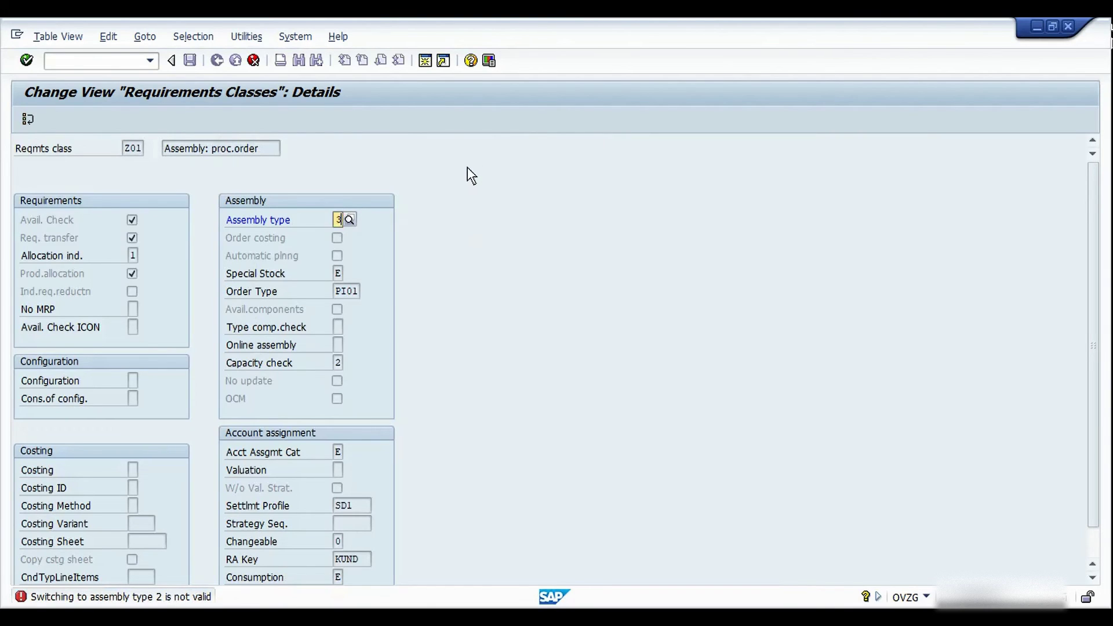
pyautogui.write('3')
pyautogui.press('Return')
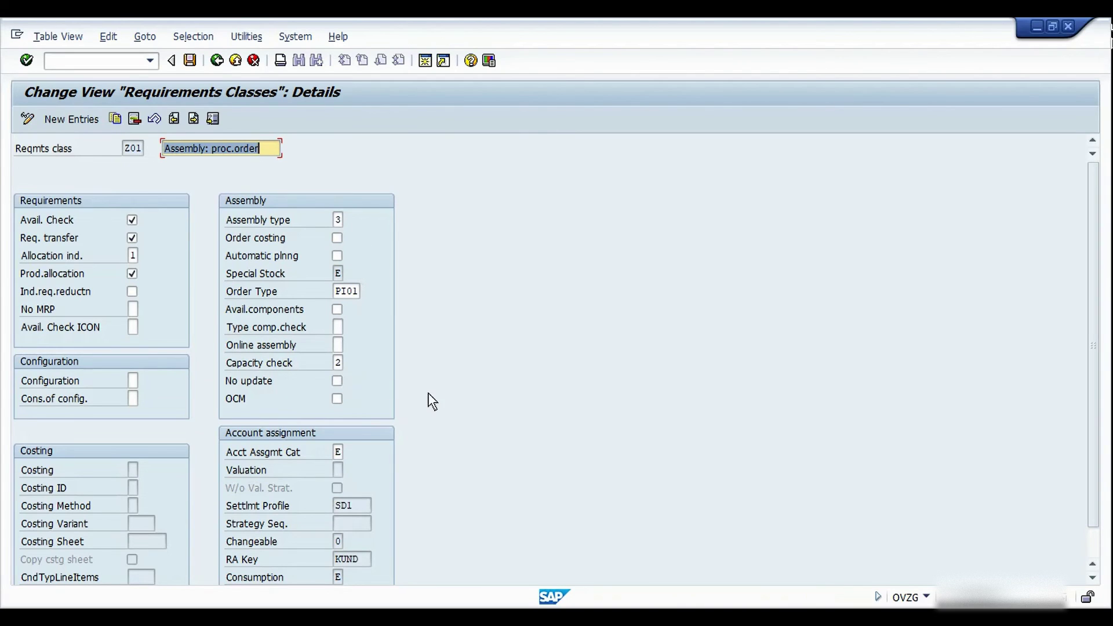
# Step: Save the changes to requirements class Z01 under the customizing request CERK900087, "Not for Transport"
pyautogui.click(382, 210)
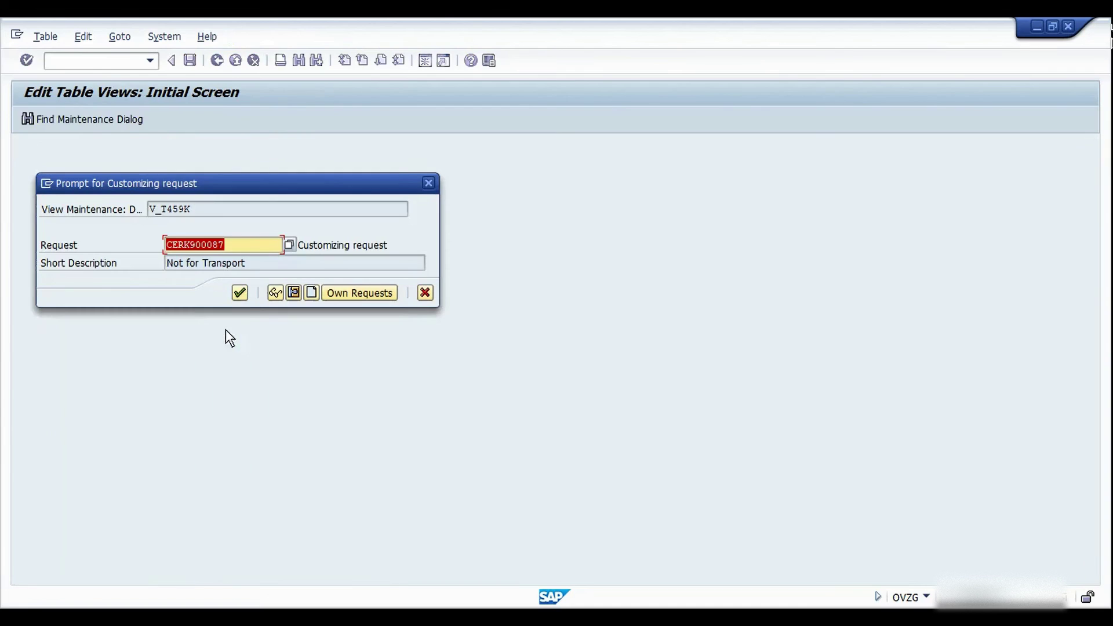
pyautogui.click(241, 292)
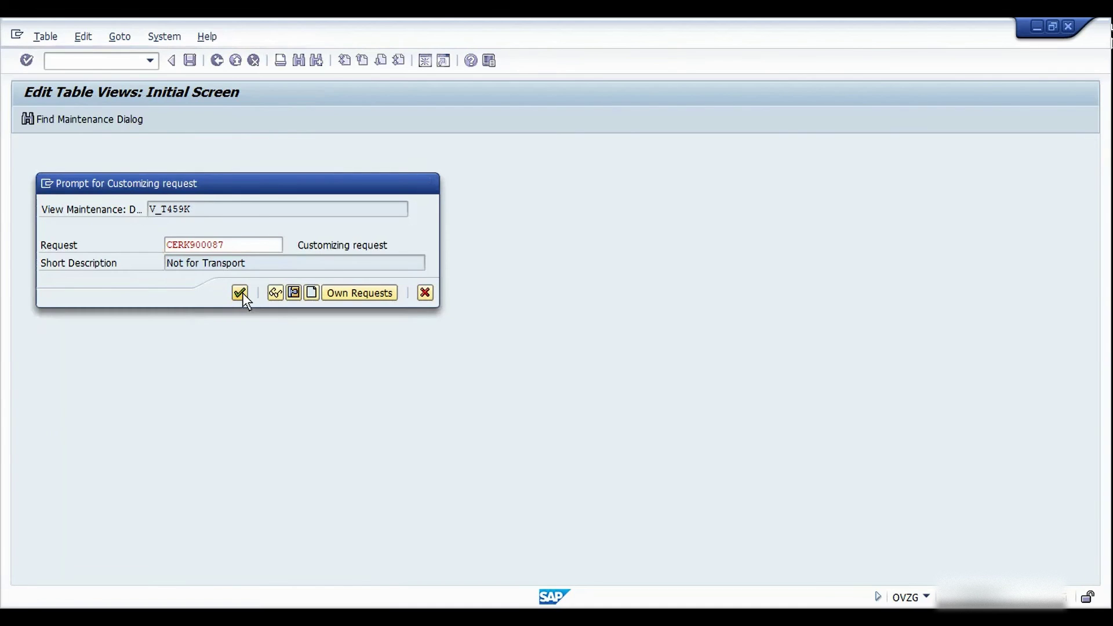
pyautogui.click(332, 470)
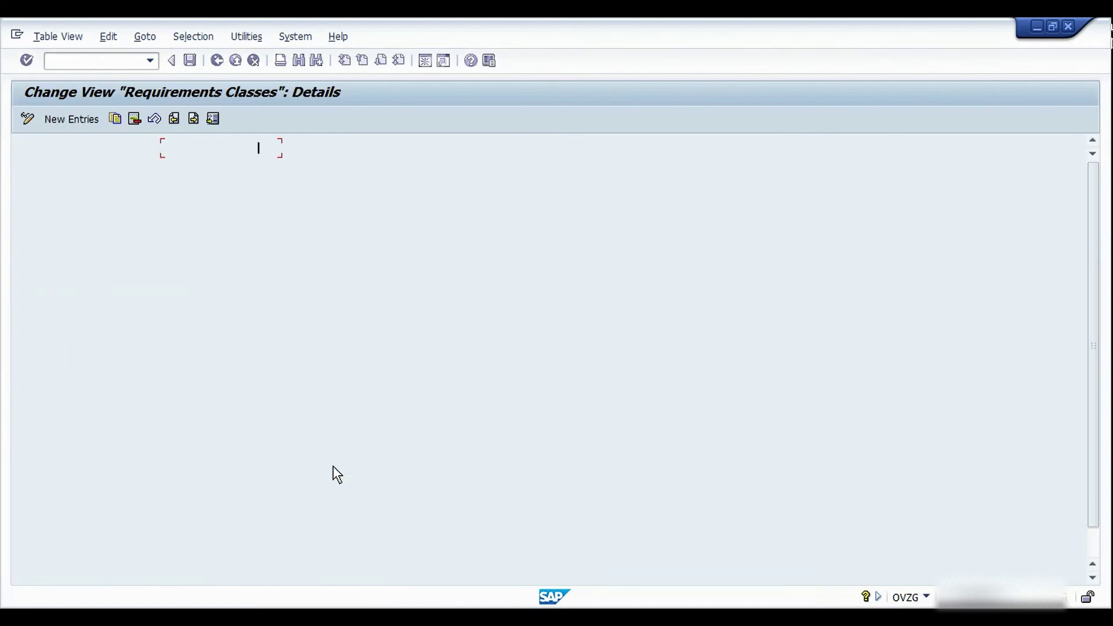
# Step: Open transaction VA01 and start a standard order (OR) for sales organization 3000 and distribution channel 10
pyautogui.hotkey('ctrl', '/')
pyautogui.write('/N')
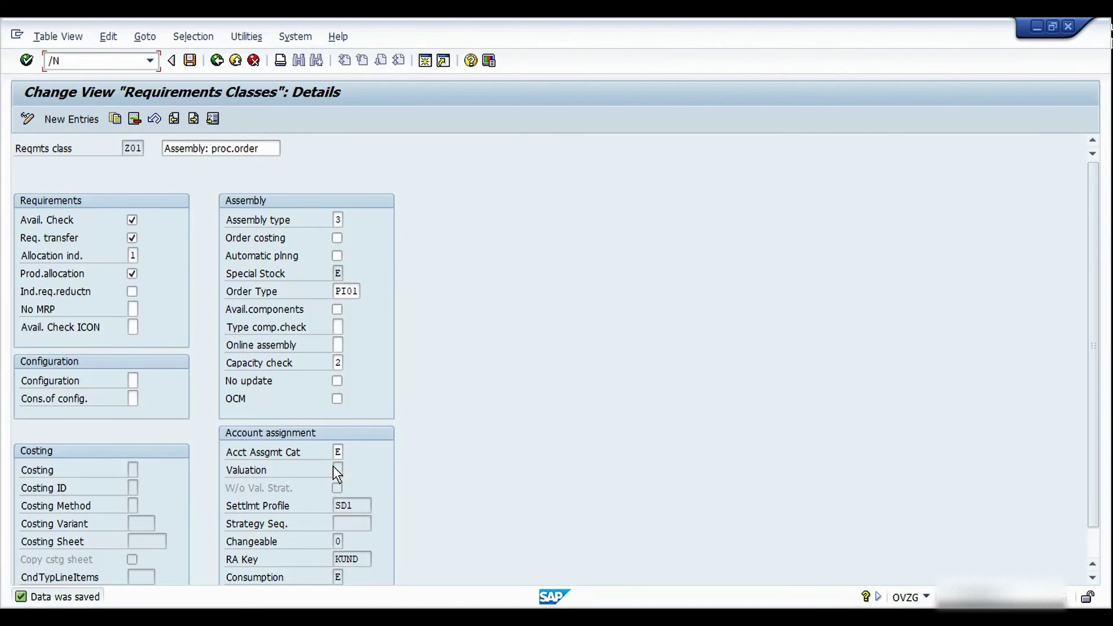
pyautogui.write('OVZH')
pyautogui.press('Return')
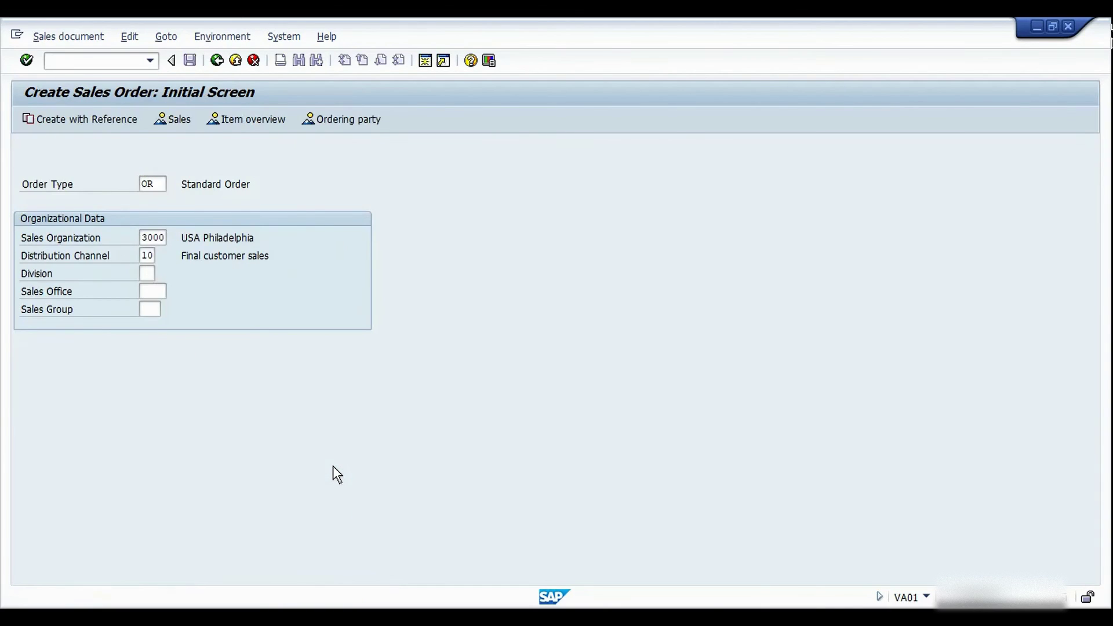
pyautogui.press('Return')
# Step: Enter the customer number as sold-to and ship-to party and "test po" as the purchase order number
pyautogui.write('3000')
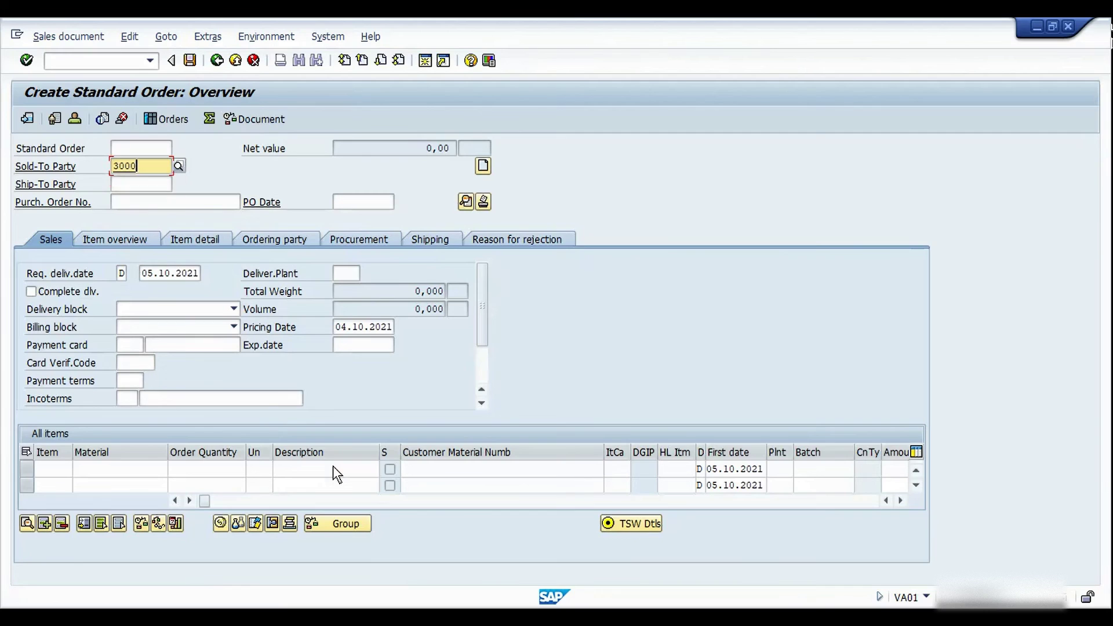
pyautogui.press('Tab')
pyautogui.write('3000')
pyautogui.press('Tab')
pyautogui.write('test po')
pyautogui.press('Tab')
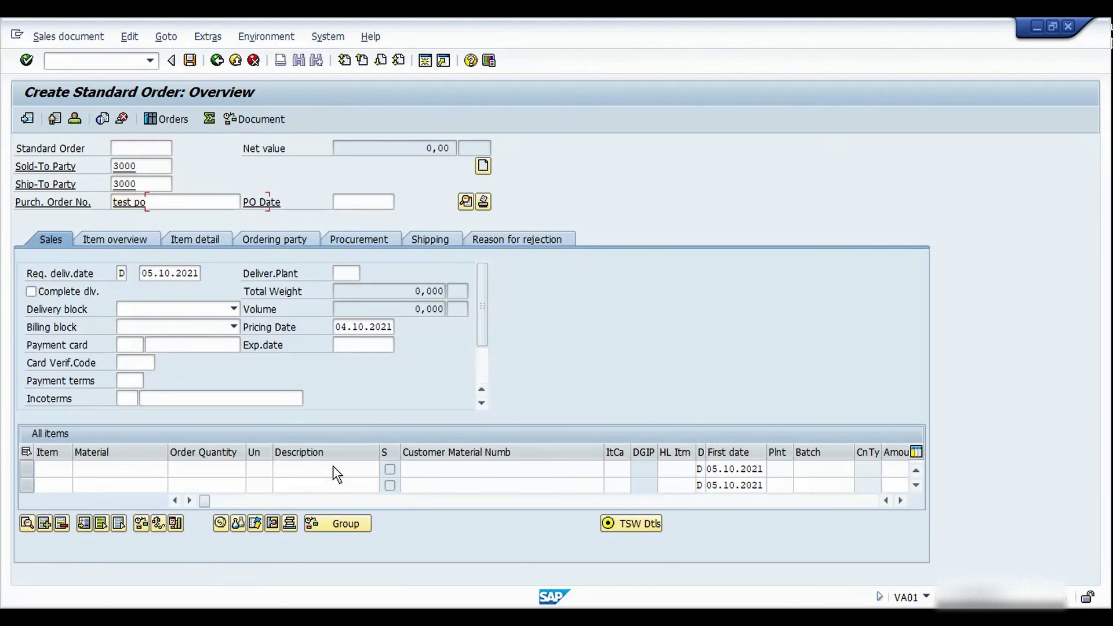
# Step: Add material 2200-100 as the first order item with an order quantity of 600
pyautogui.click(93, 469)
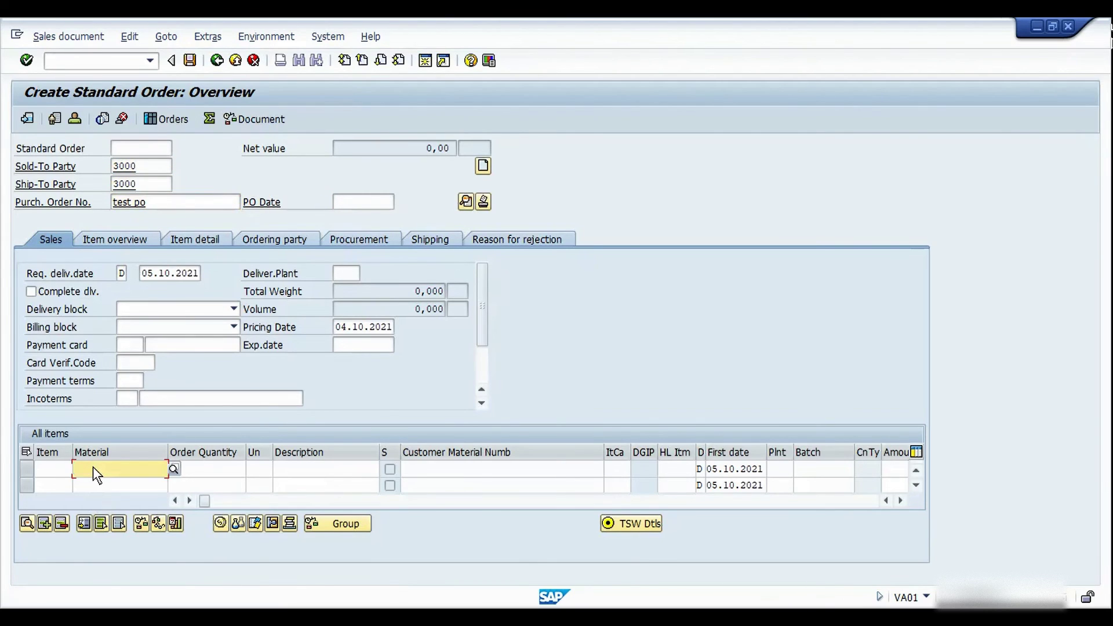
pyautogui.write('2200-100')
pyautogui.press('Tab')
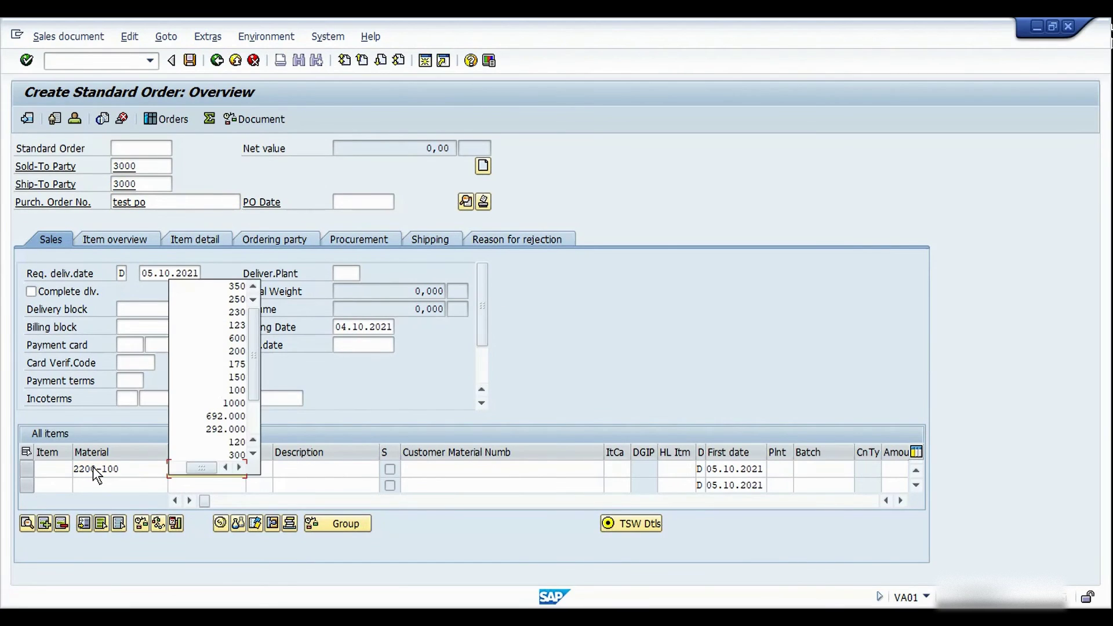
pyautogui.press('Down')
pyautogui.press('Down')
pyautogui.press('Down')
pyautogui.press('Down')
pyautogui.press('Down')
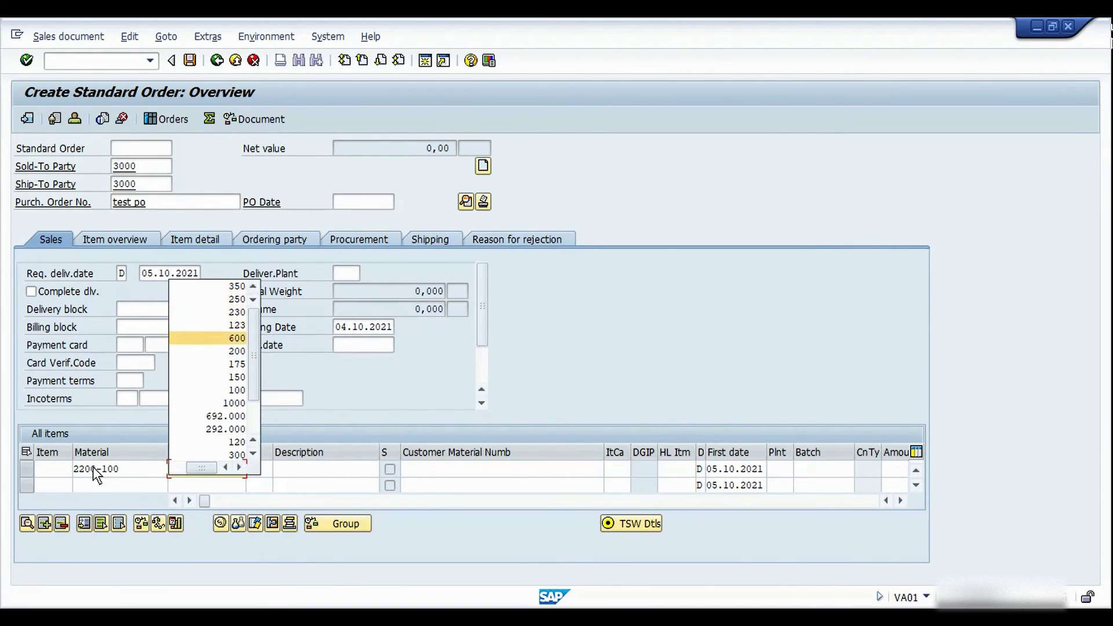
pyautogui.press('Return')
# Step: Assign plant 3000 to the item and choose the customer's sales area 3000 / 10 / 00, Final customer sales, Cross-division
pyautogui.press('Tab')
pyautogui.press('Tab')
pyautogui.press('Tab')
pyautogui.press('Tab')
pyautogui.press('Tab')
pyautogui.press('Tab')
pyautogui.press('Tab')
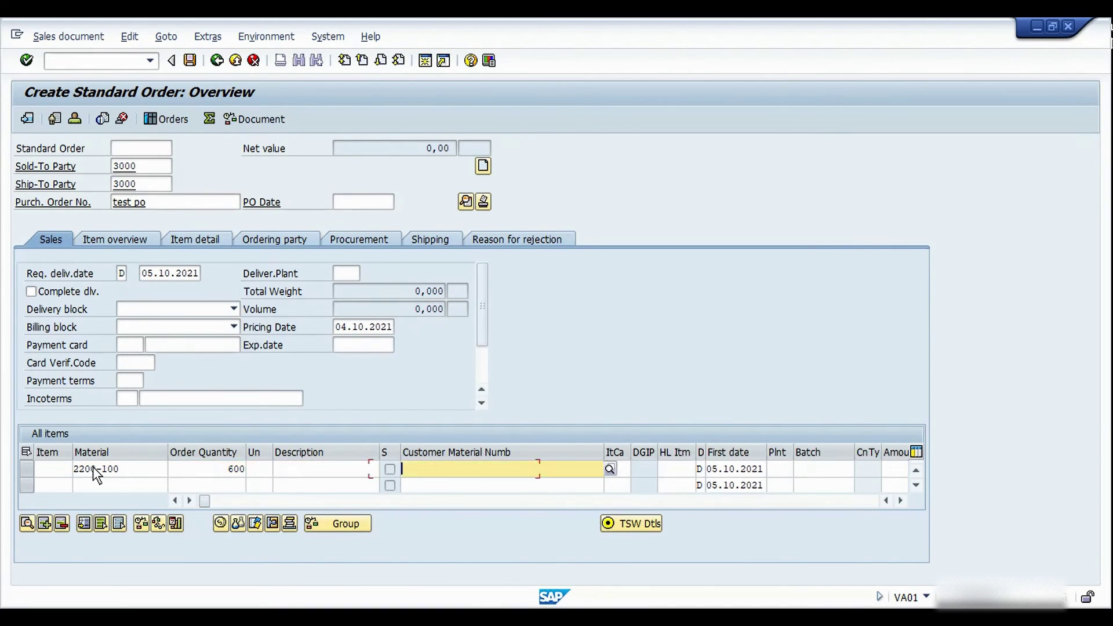
pyautogui.press('Down')
pyautogui.press('Down')
pyautogui.press('Return')
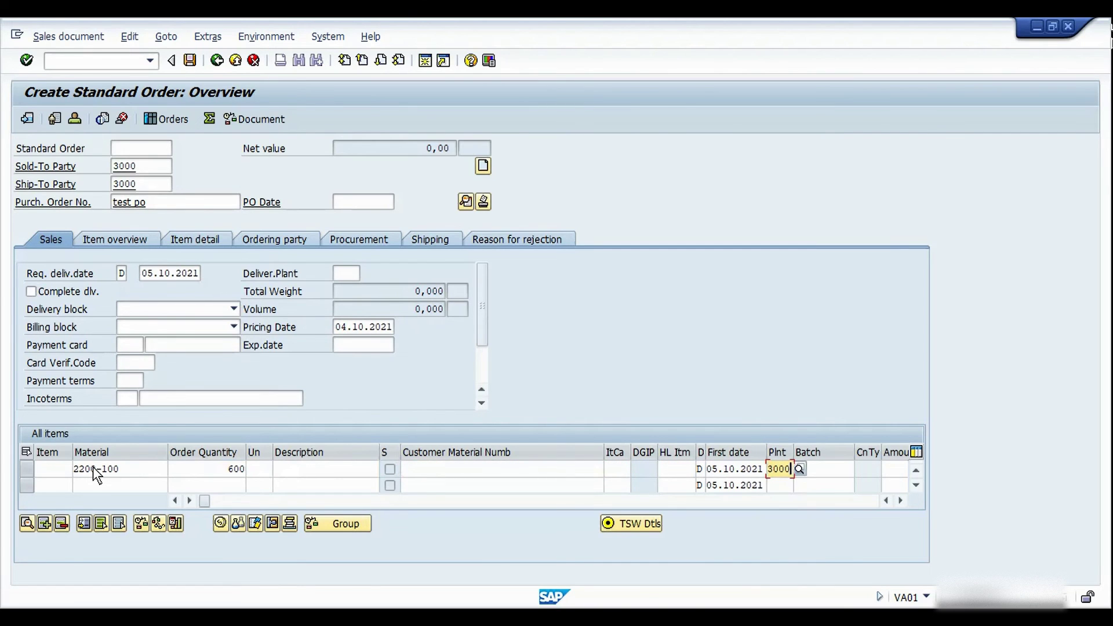
pyautogui.press('Return')
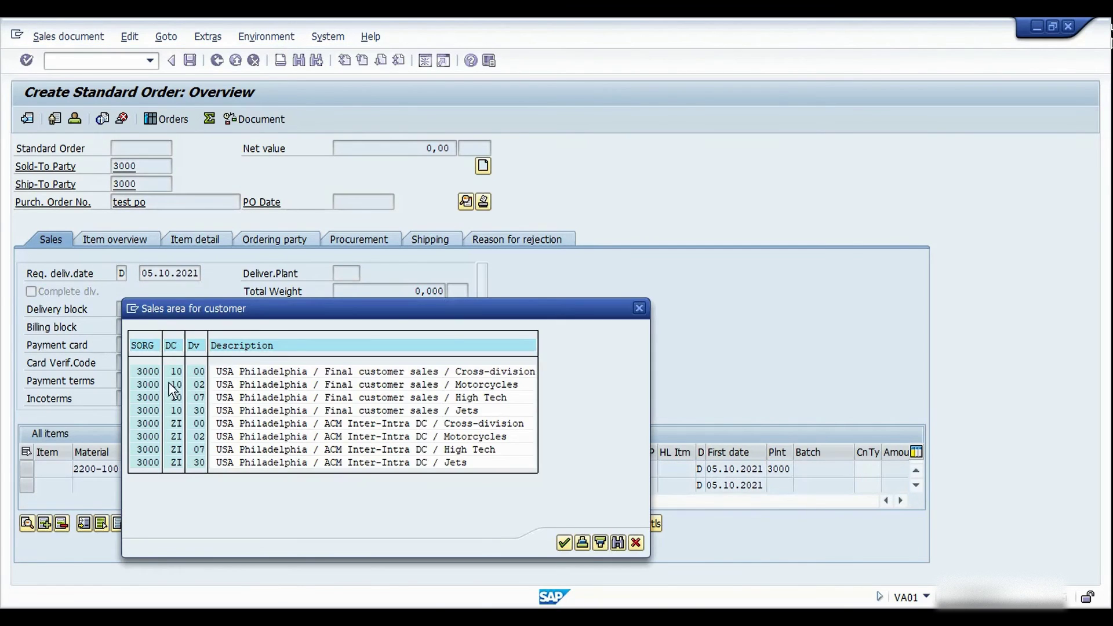
pyautogui.doubleClick(157, 371)
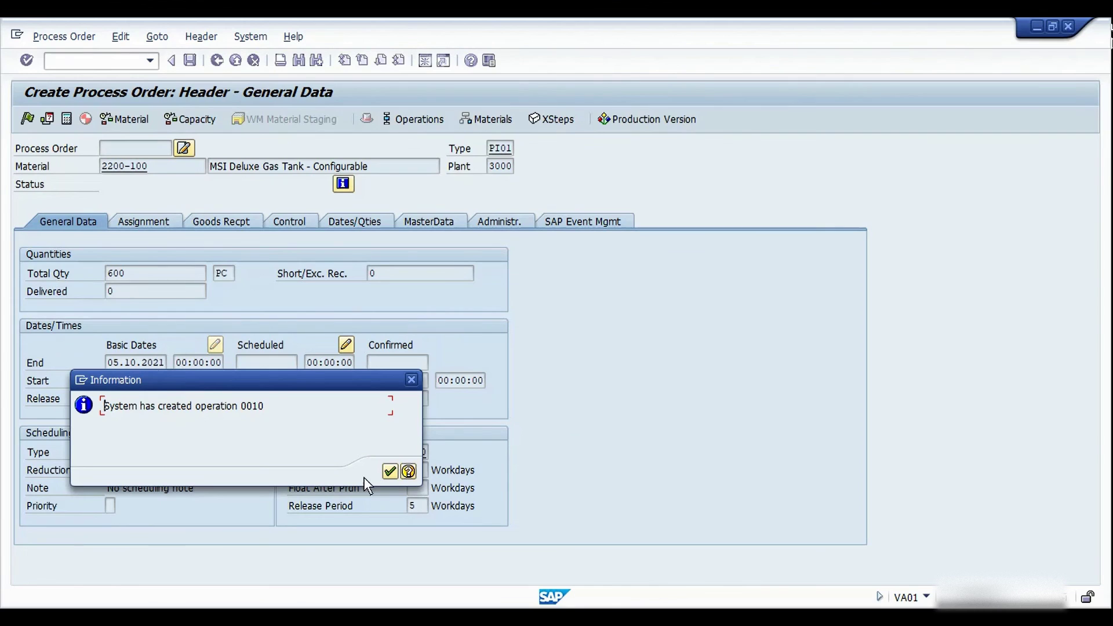
# Step: Acknowledge the process order's messages about the created operation and the availability check
pyautogui.click(389, 472)
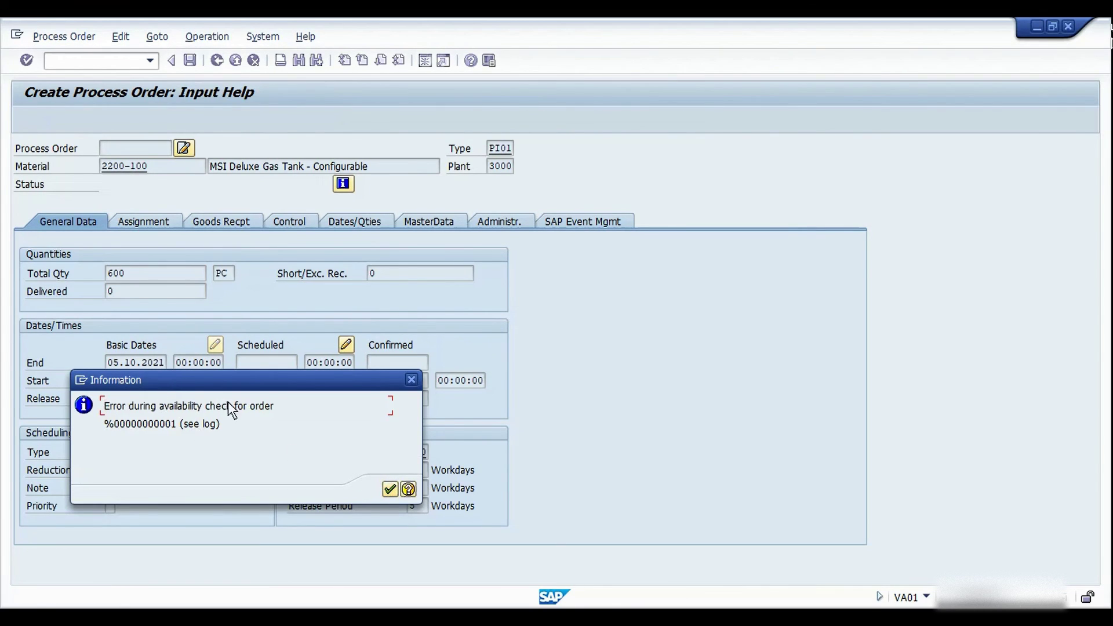
pyautogui.moveTo(289, 380); pyautogui.dragTo(573, 270)
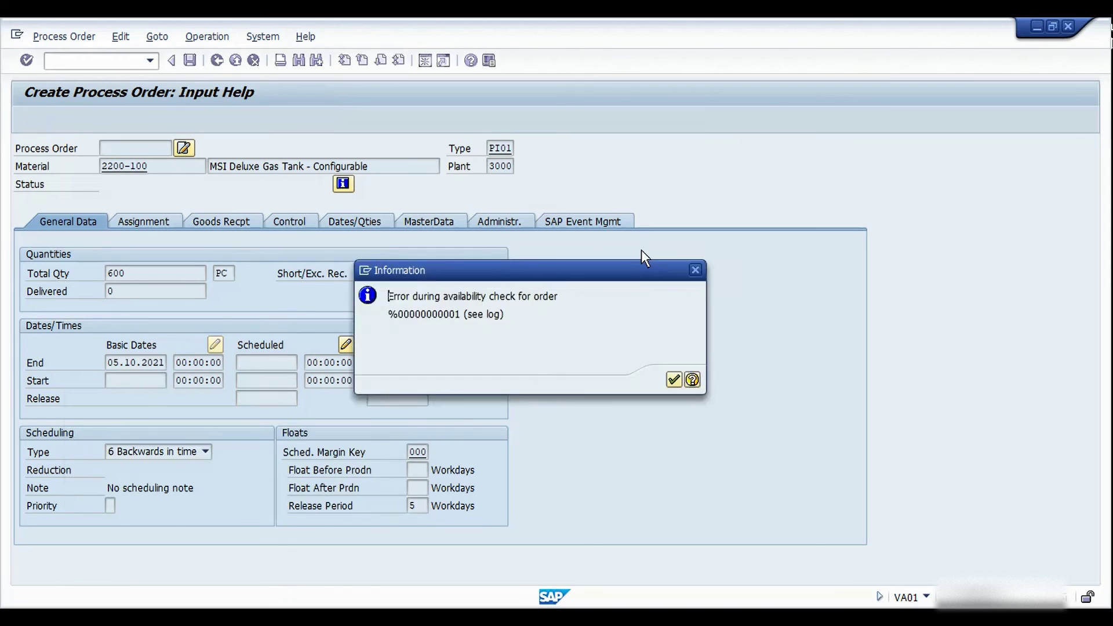
pyautogui.moveTo(641, 250); pyautogui.dragTo(651, 250)
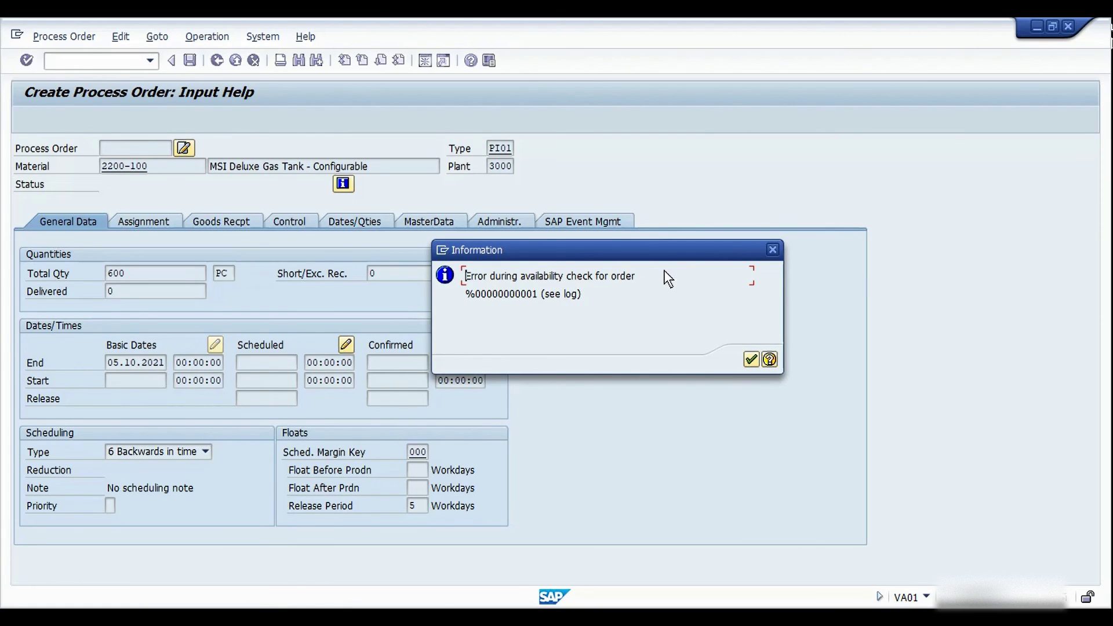
pyautogui.moveTo(649, 255); pyautogui.dragTo(657, 305)
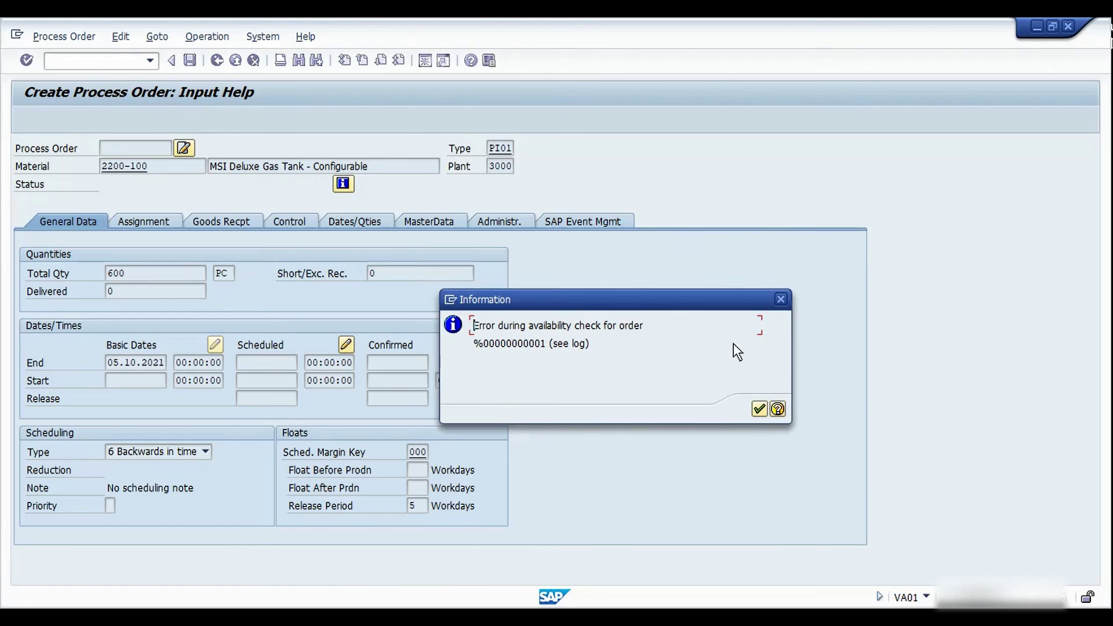
pyautogui.click(760, 410)
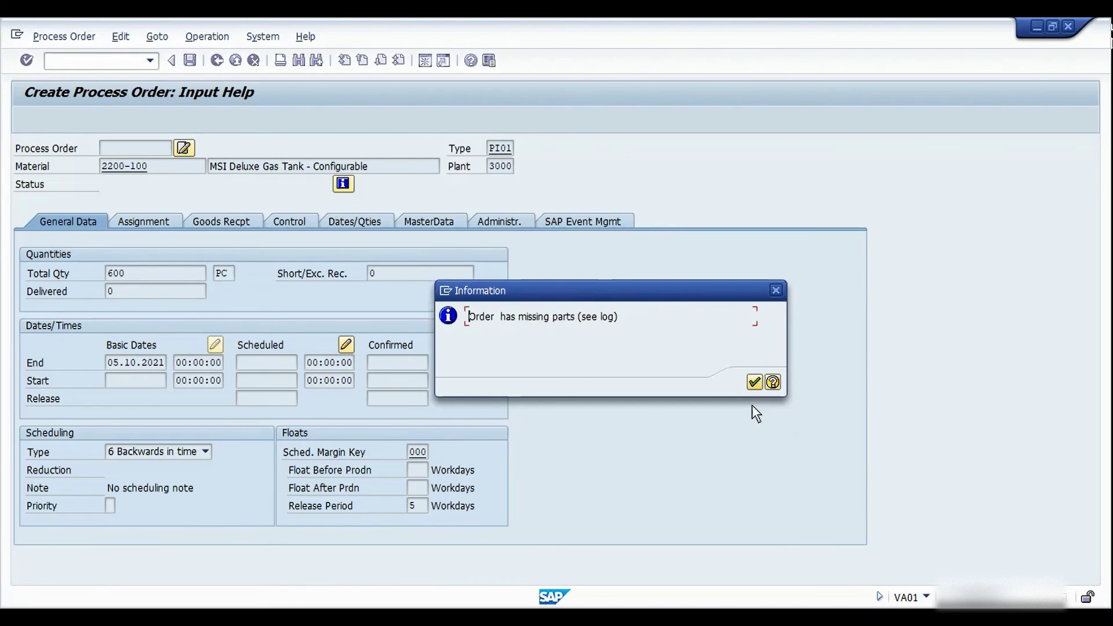
# Step: Read and acknowledge the missing parts message for the process order
pyautogui.moveTo(469, 320); pyautogui.dragTo(655, 336)
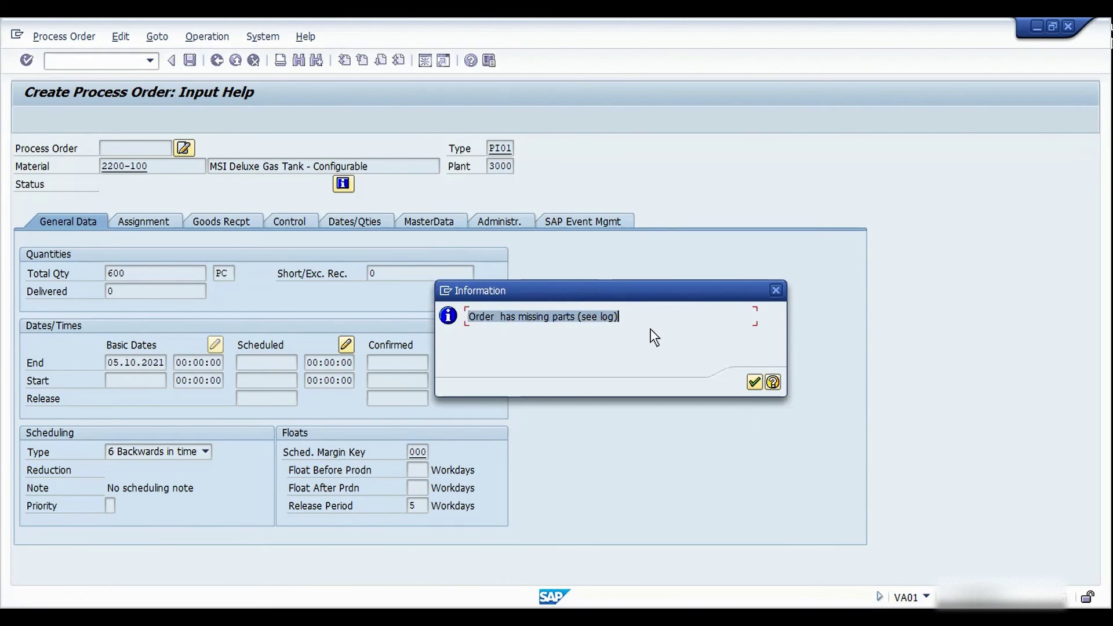
pyautogui.click(656, 337)
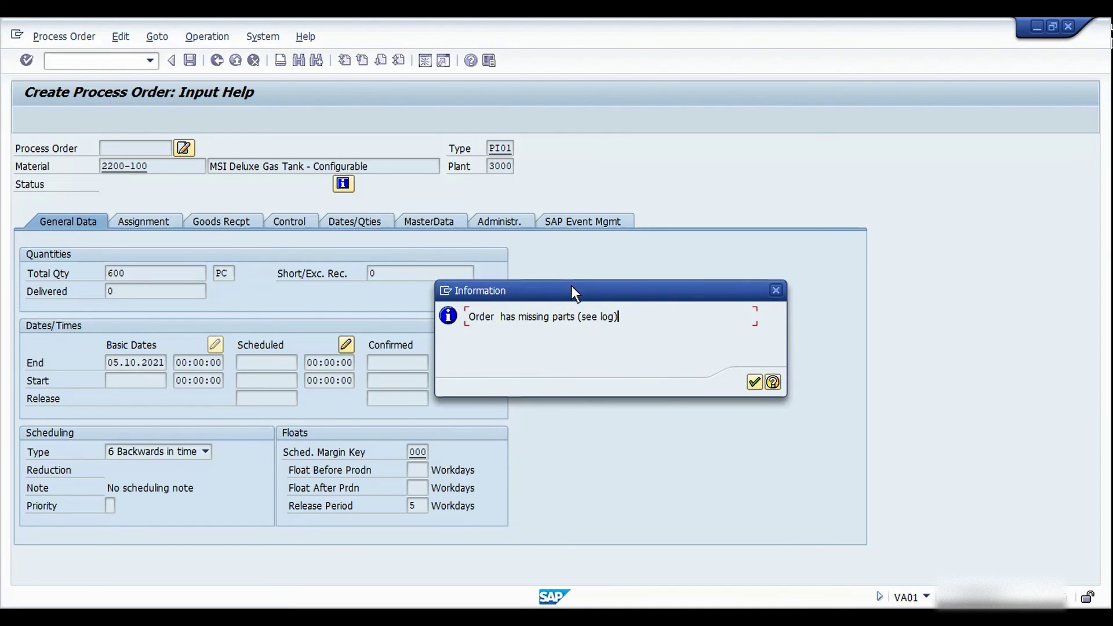
pyautogui.moveTo(571, 285); pyautogui.dragTo(605, 326)
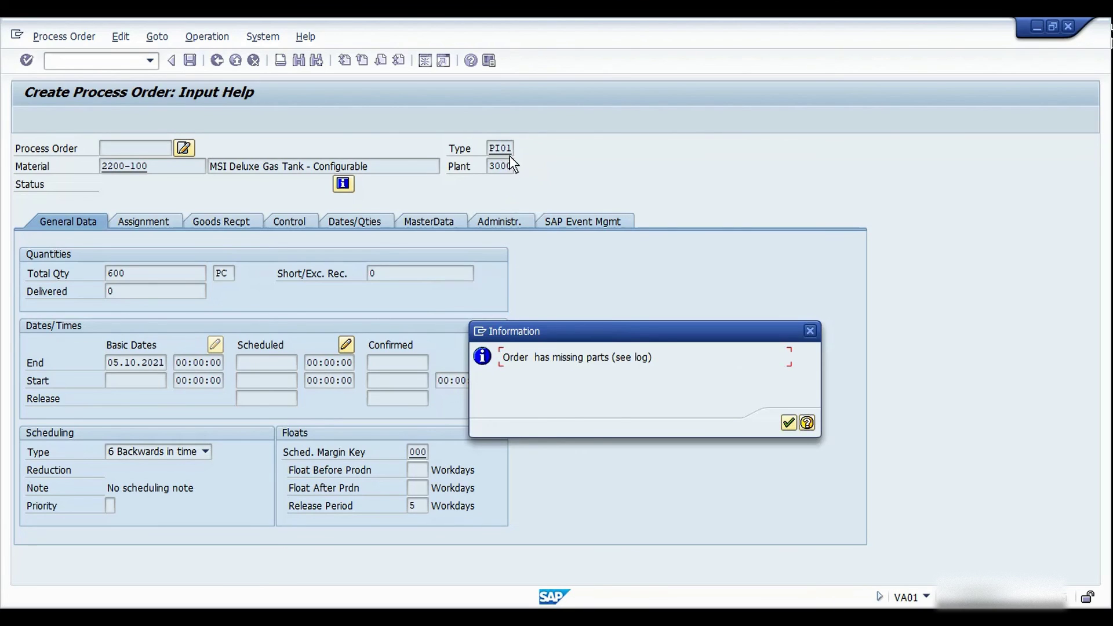
pyautogui.click(788, 422)
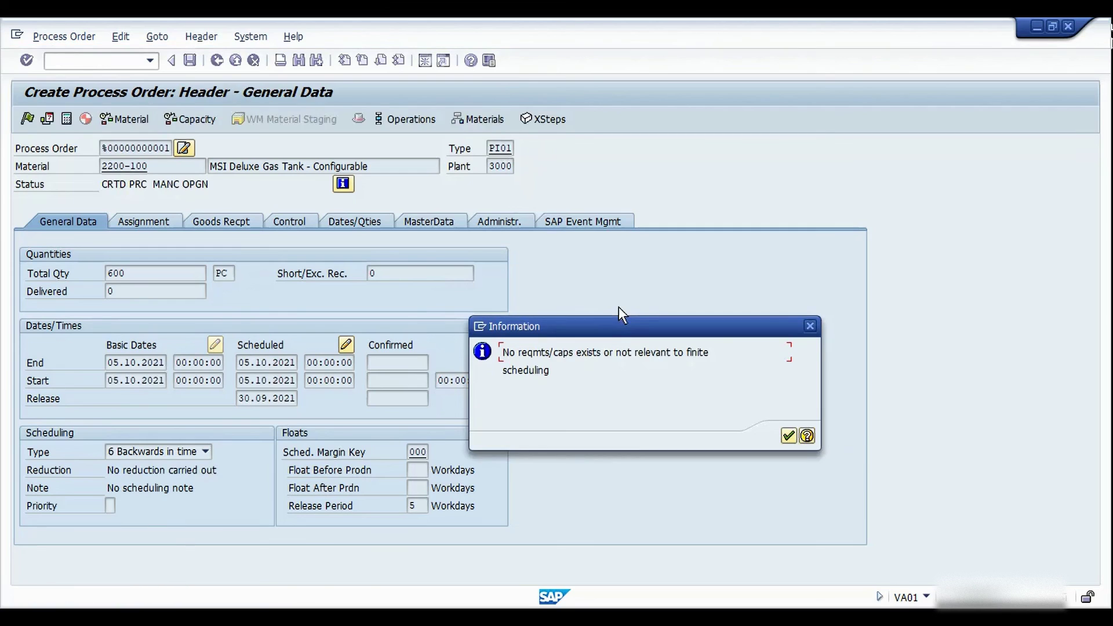
# Step: Read and acknowledge the finite scheduling and checking group messages to return to the sales order overview
pyautogui.moveTo(607, 325); pyautogui.dragTo(520, 287)
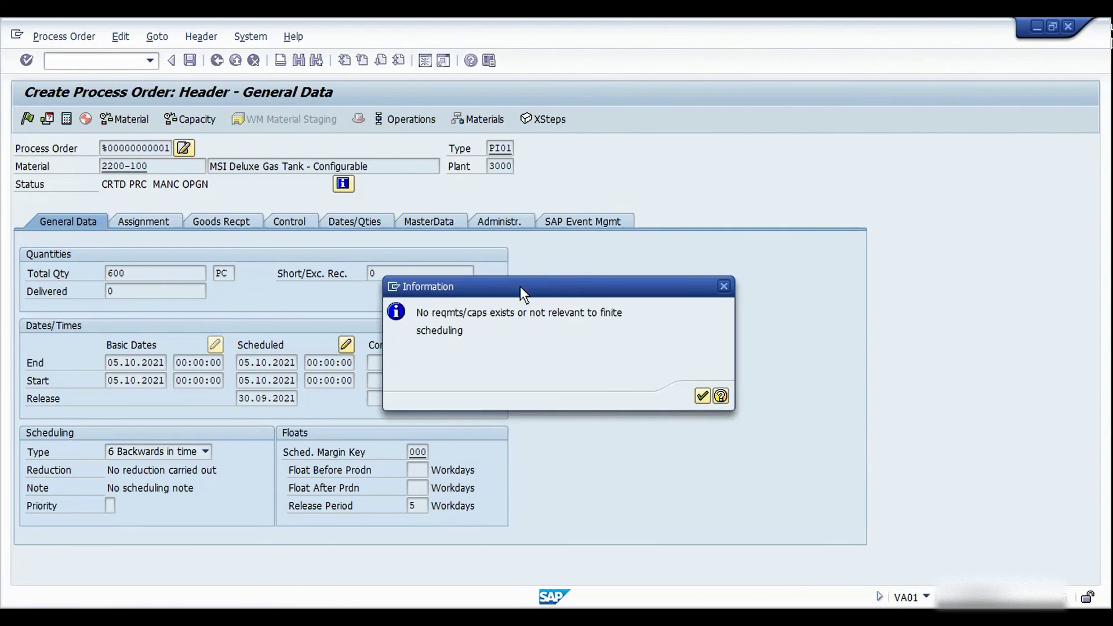
pyautogui.moveTo(431, 312); pyautogui.dragTo(617, 325)
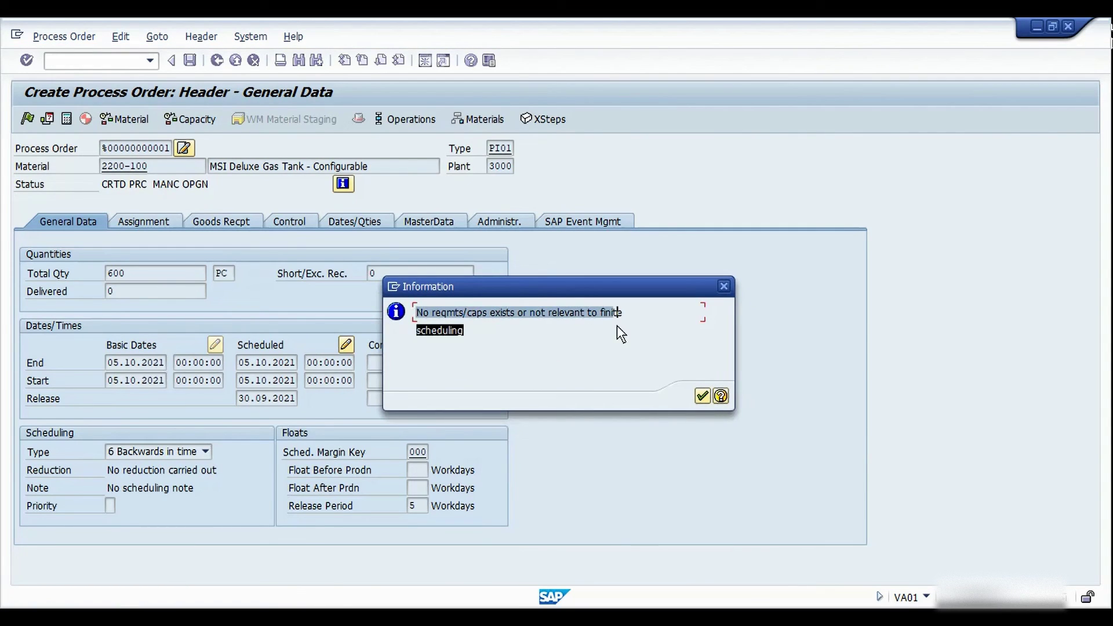
pyautogui.click(647, 328)
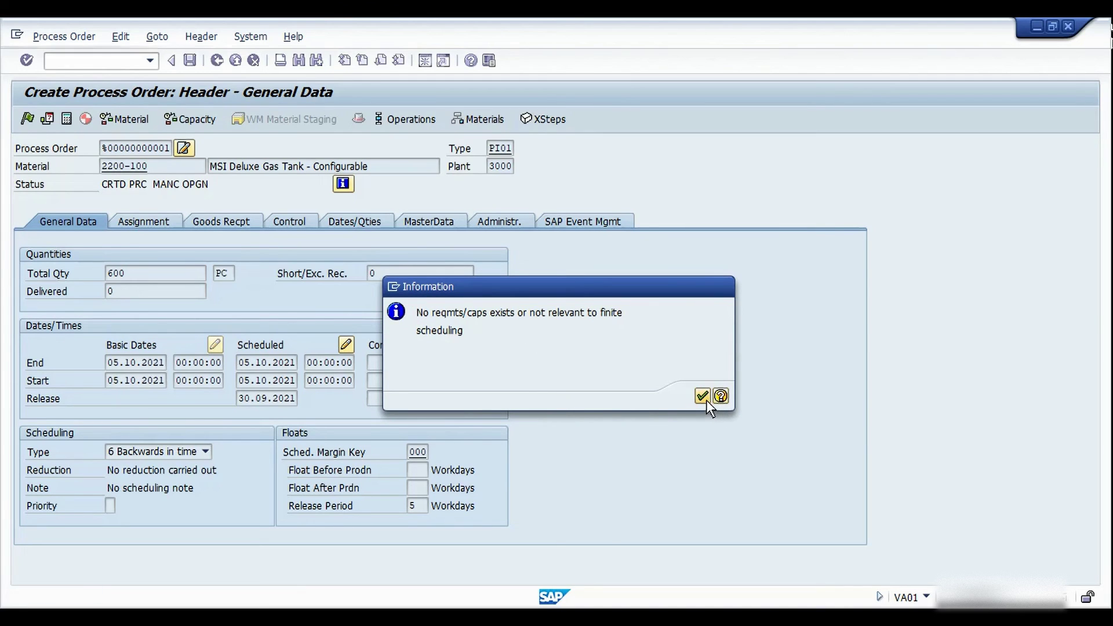
pyautogui.press('Return')
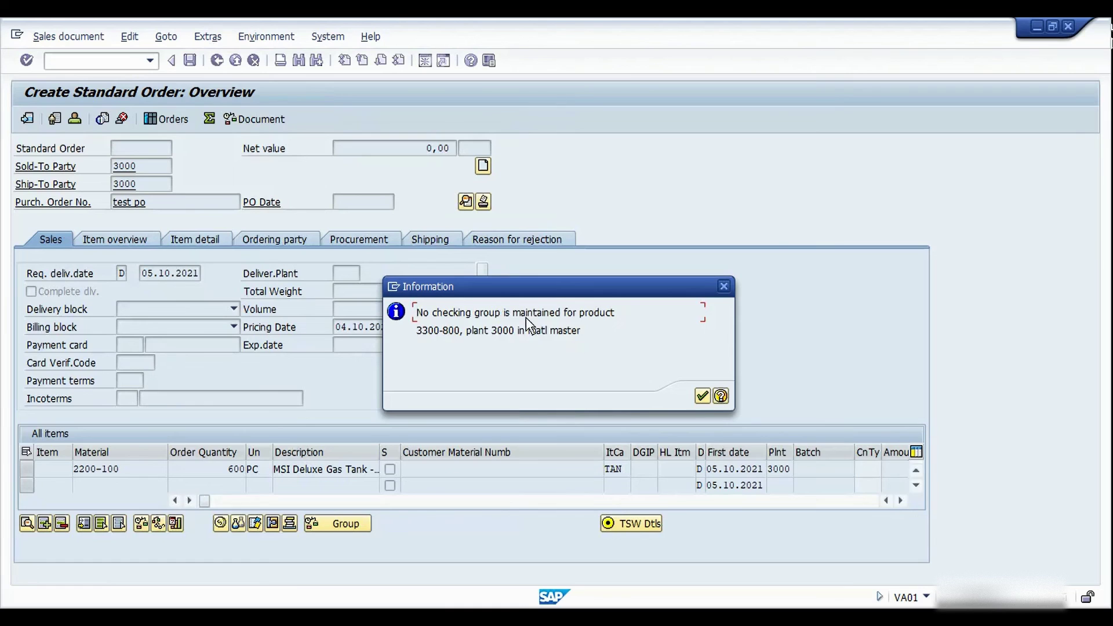
pyautogui.click(698, 400)
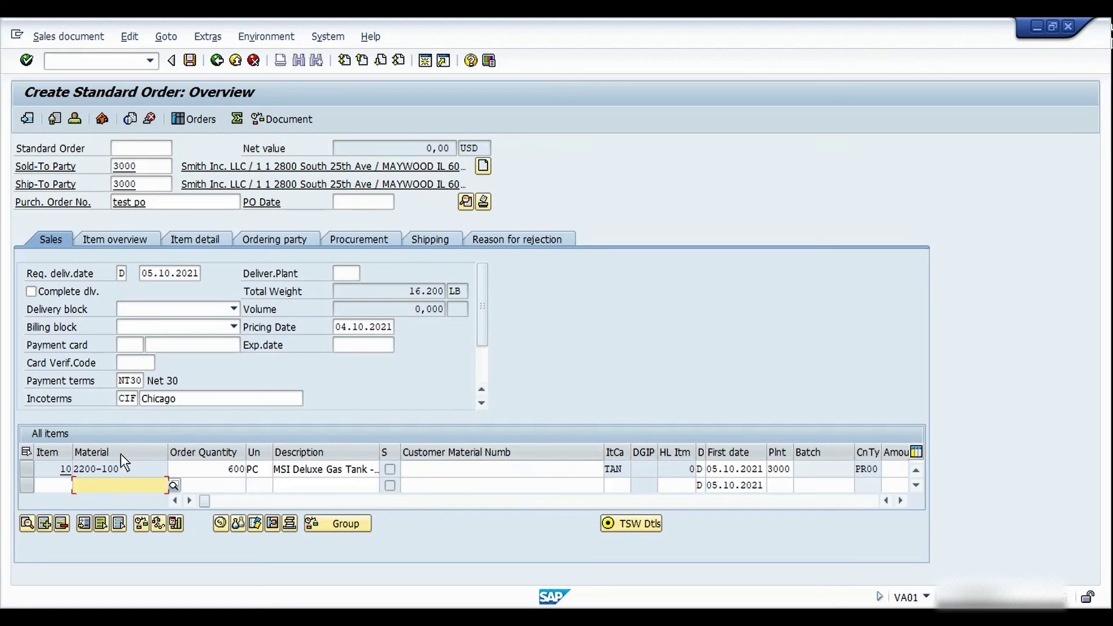
# Step: Review the schedule line of item 10, including its procurement, shipping and sales data, and return to the item's schedule lines
pyautogui.click(27, 469)
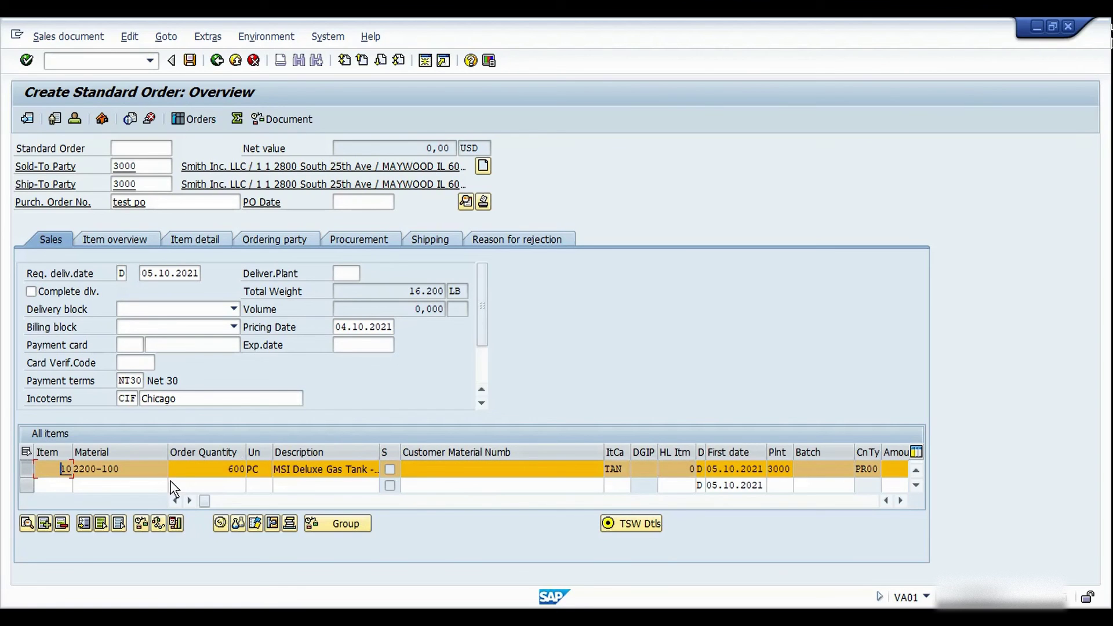
pyautogui.click(175, 523)
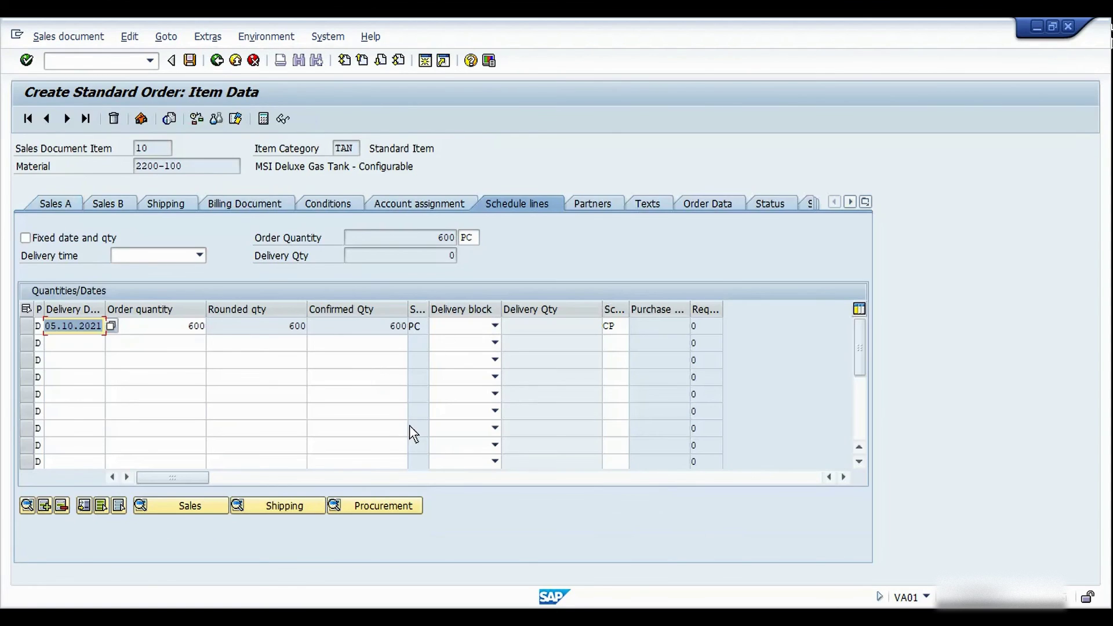
pyautogui.click(394, 511)
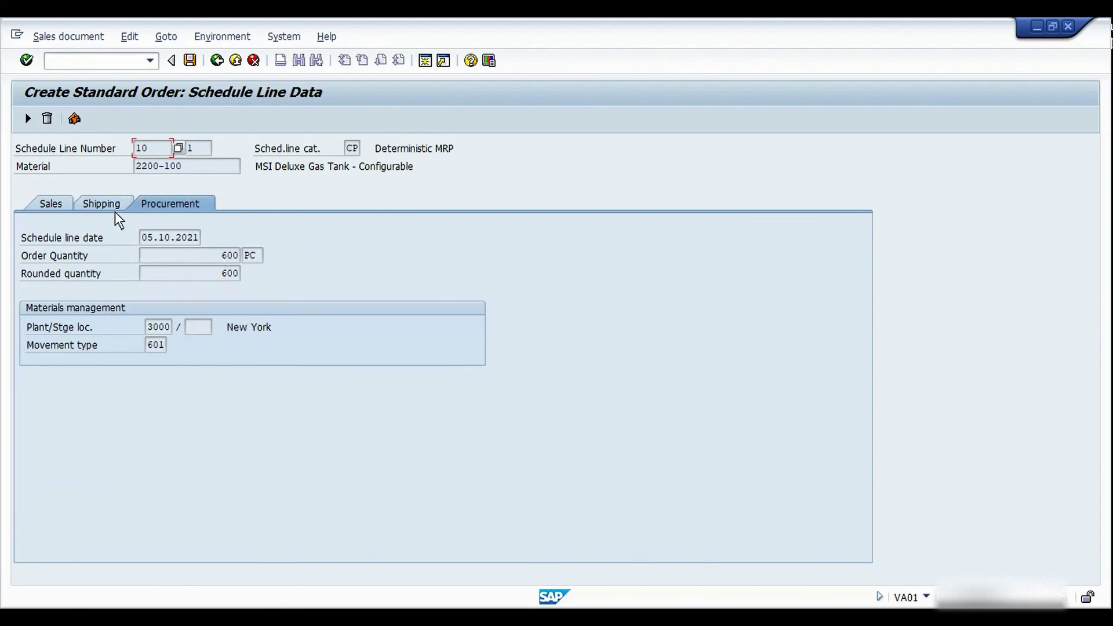
pyautogui.click(112, 205)
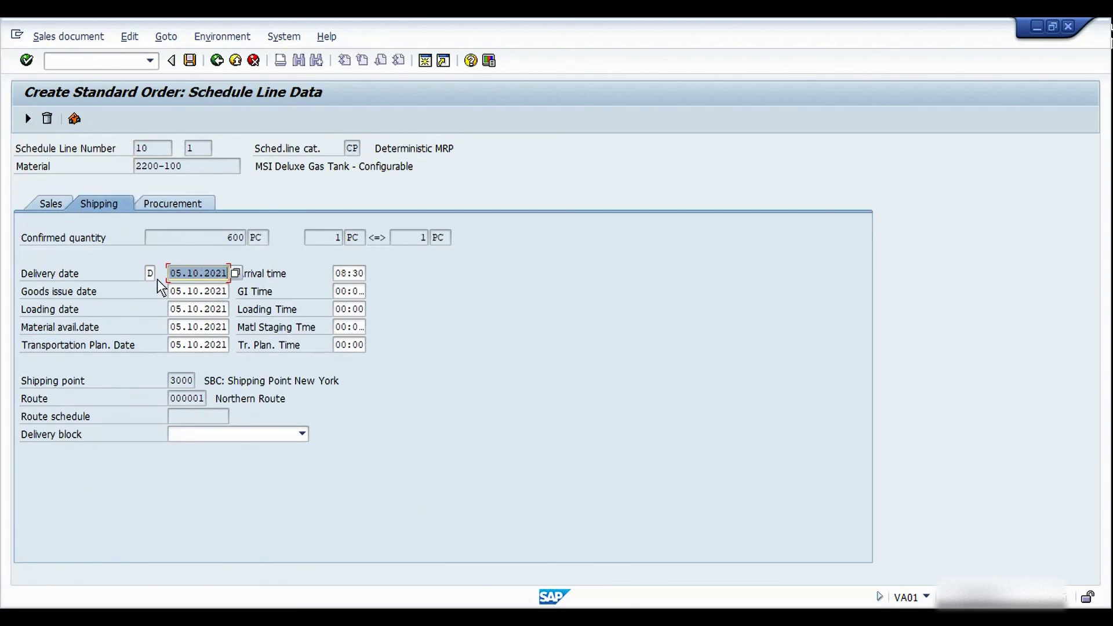
pyautogui.click(54, 204)
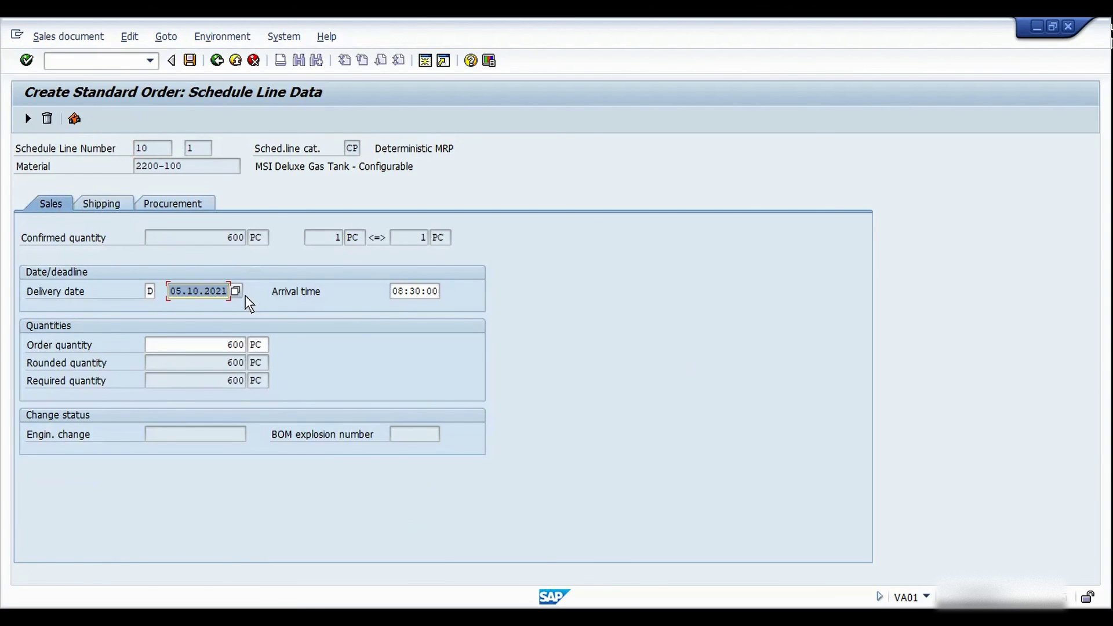
pyautogui.click(217, 60)
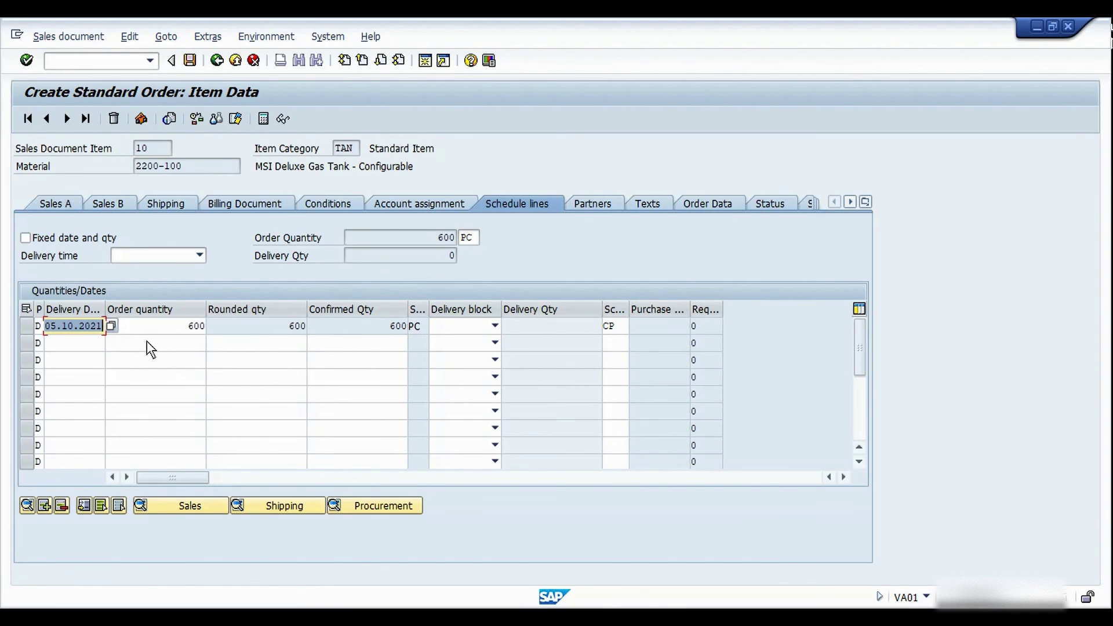
# Step: Save the sales order and complete item 10's missing net value by setting the Quantity Discount amount to 10 USD
pyautogui.hotkey('ctrl', 's')
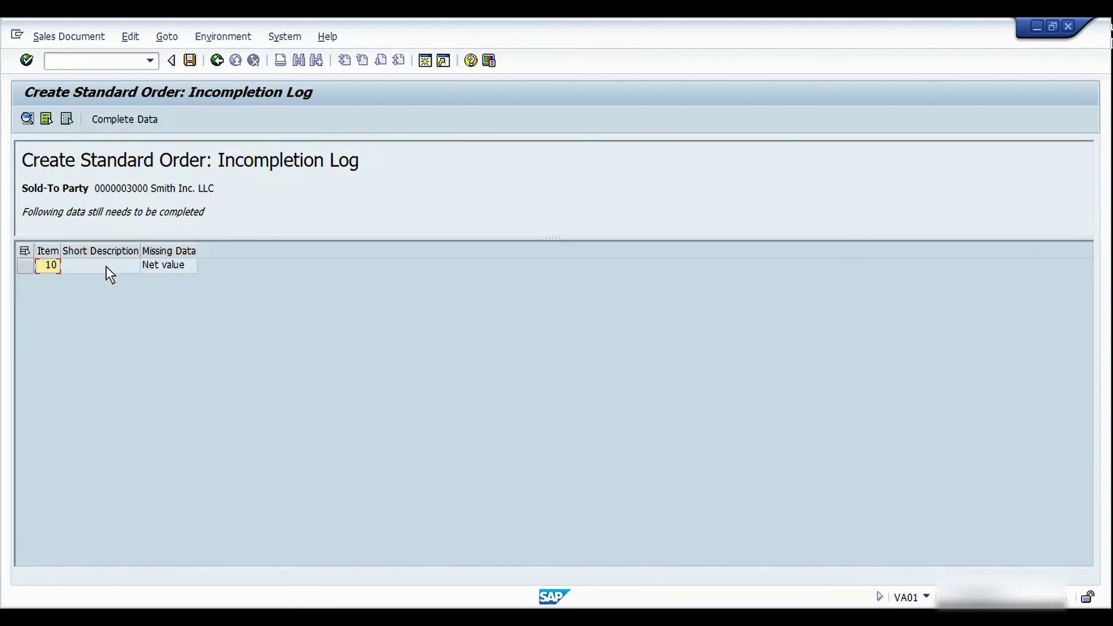
pyautogui.click(136, 124)
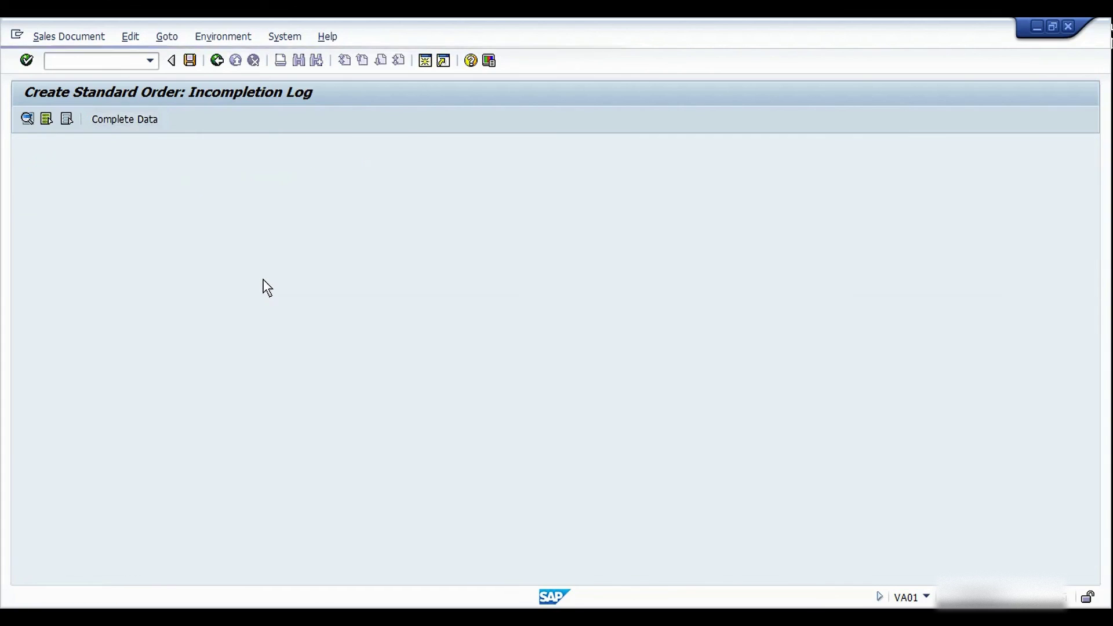
pyautogui.click(126, 120)
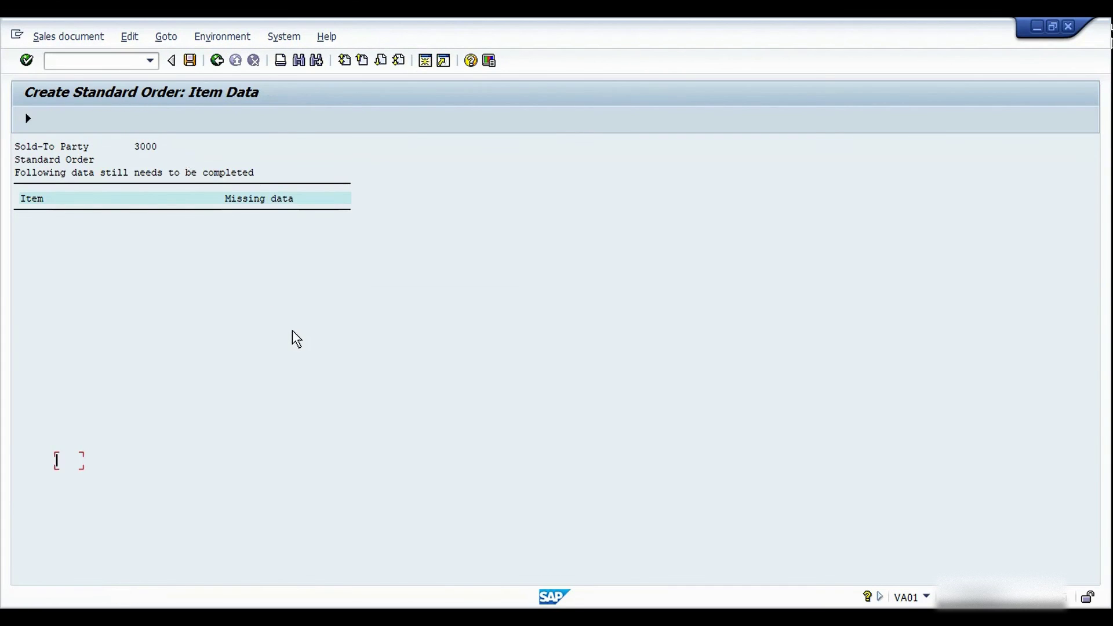
pyautogui.click(278, 328)
pyautogui.write('10')
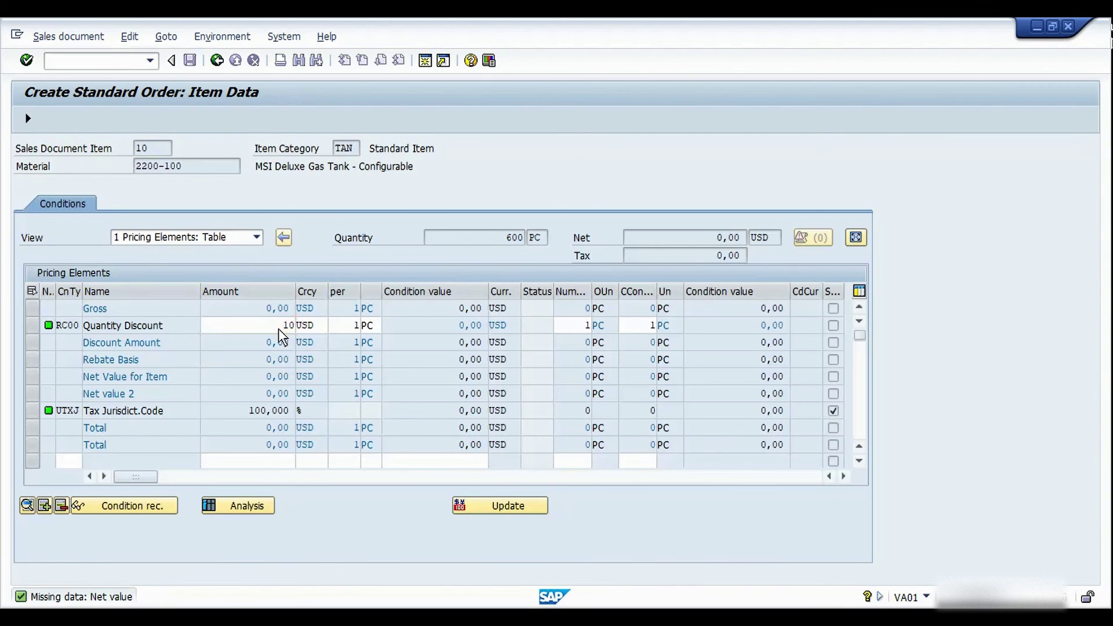
pyautogui.press('Return')
# Step: Finish the incomplete data entry, save the standard order and acknowledge the availability check message
pyautogui.click(27, 115)
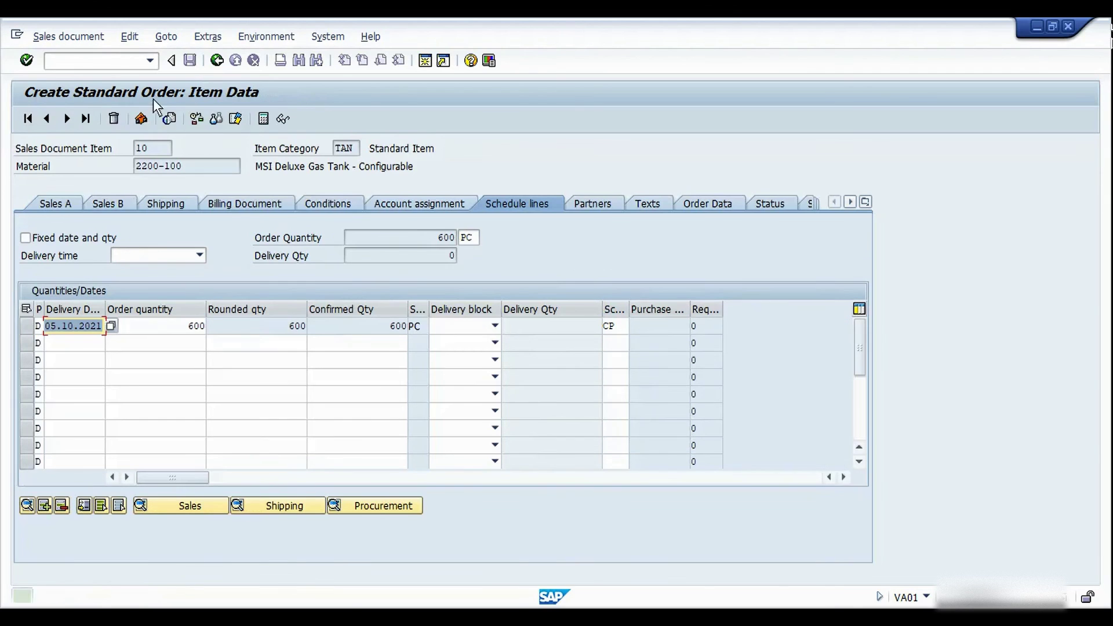
pyautogui.click(196, 62)
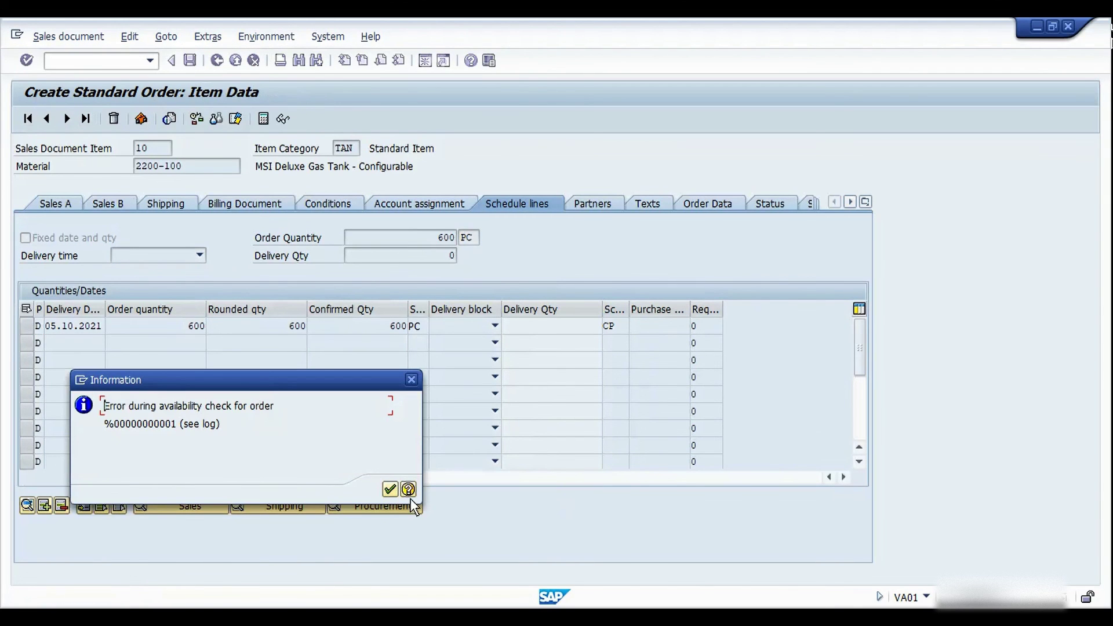
pyautogui.click(390, 491)
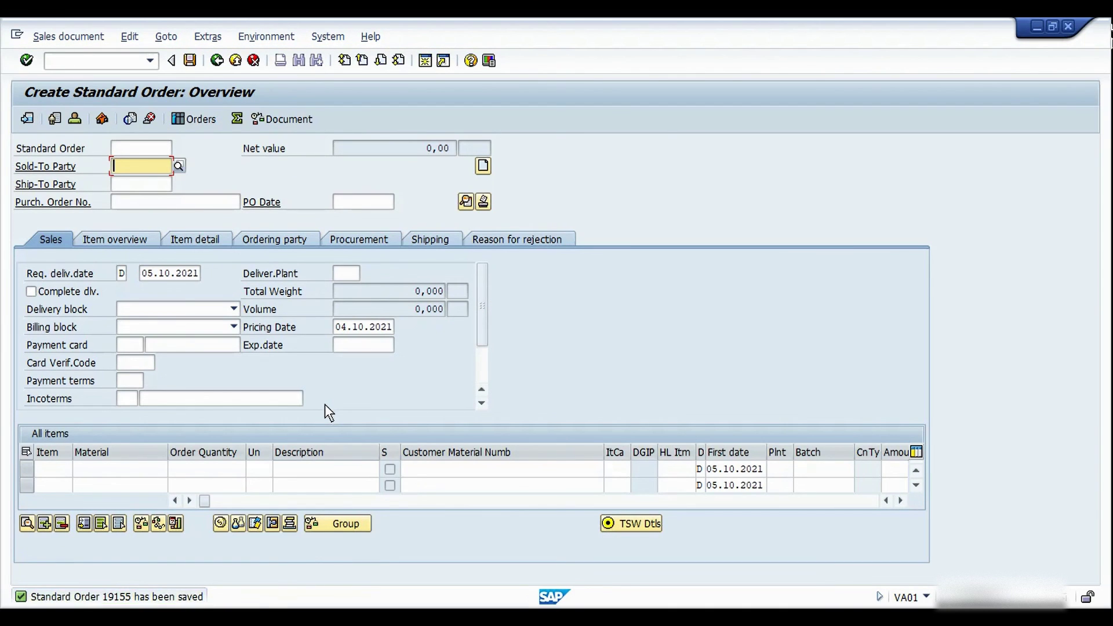
# Step: Go to transaction MD04 and display the stock/requirements list for material 2200-100 in MRP area 3000
pyautogui.hotkey('ctrl', '/')
pyautogui.write('/nmd04')
pyautogui.press('Return')
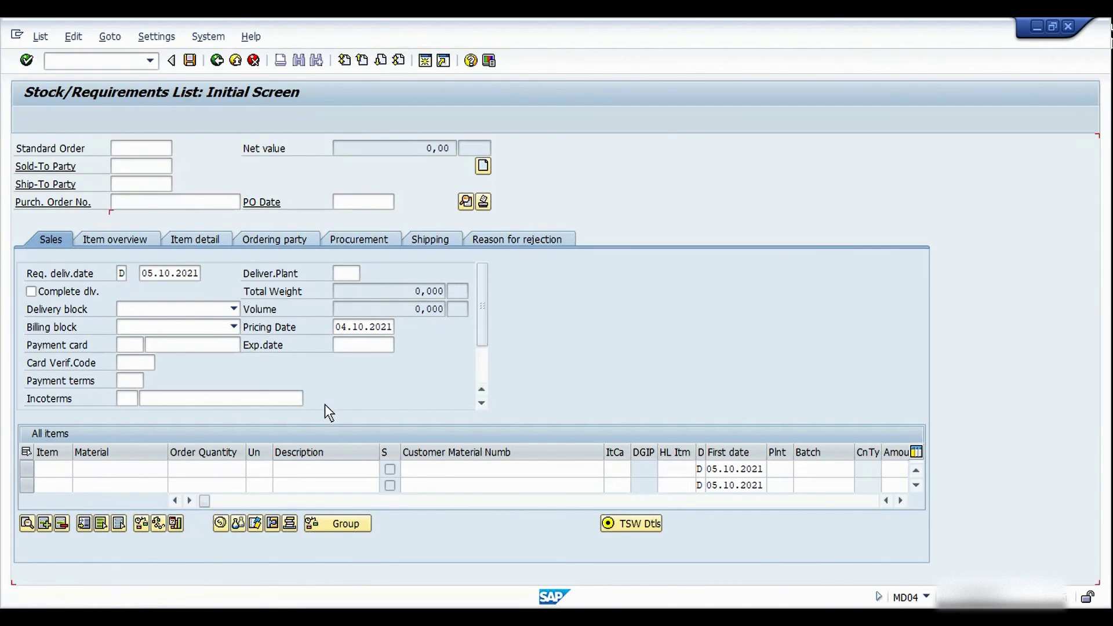
pyautogui.press('Return')
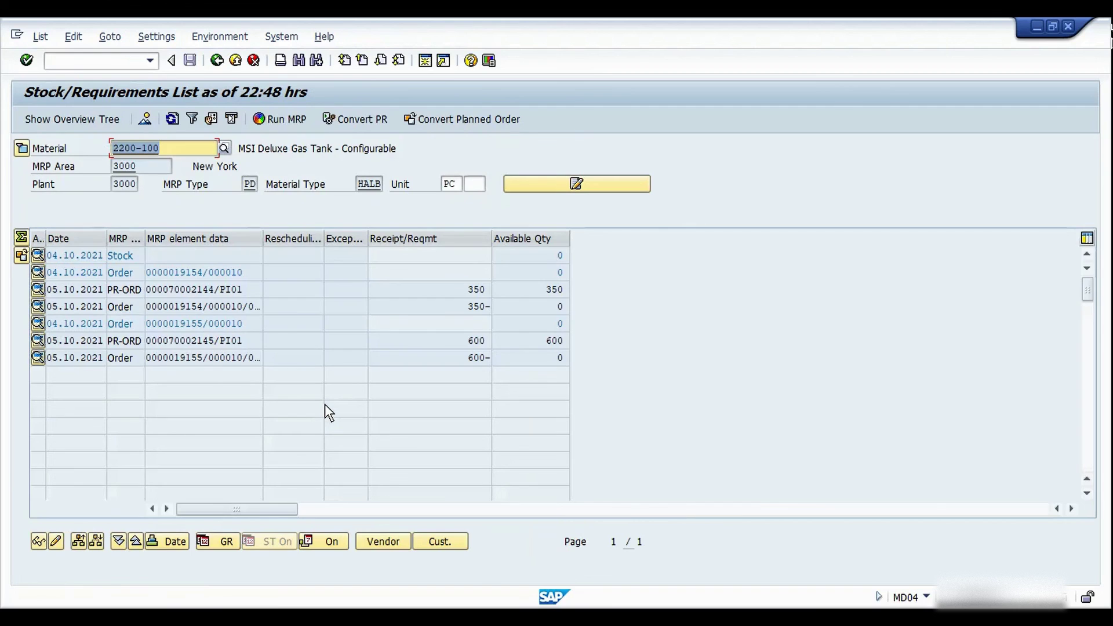
# Step: Widen the MRP element data column and compare the process orders with their sales orders and quantities
pyautogui.moveTo(260, 242); pyautogui.dragTo(327, 237)
pyautogui.click(281, 292)
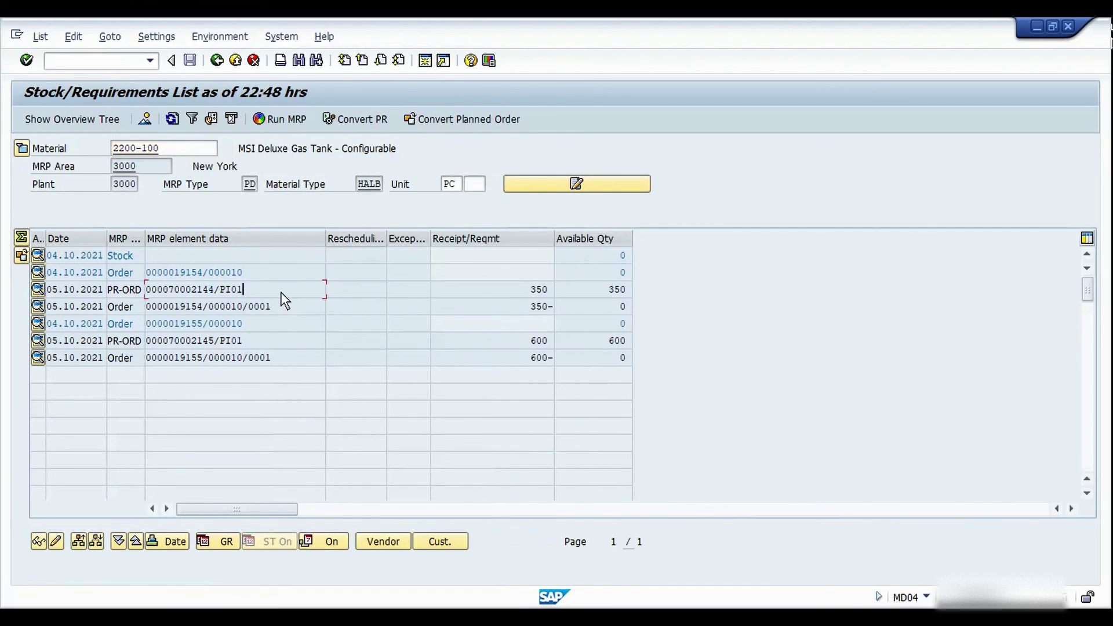
pyautogui.click(537, 291)
pyautogui.click(515, 342)
pyautogui.click(213, 290)
pyautogui.moveTo(214, 340); pyautogui.dragTo(150, 342)
pyautogui.moveTo(210, 358); pyautogui.dragTo(153, 360)
pyautogui.click(153, 360)
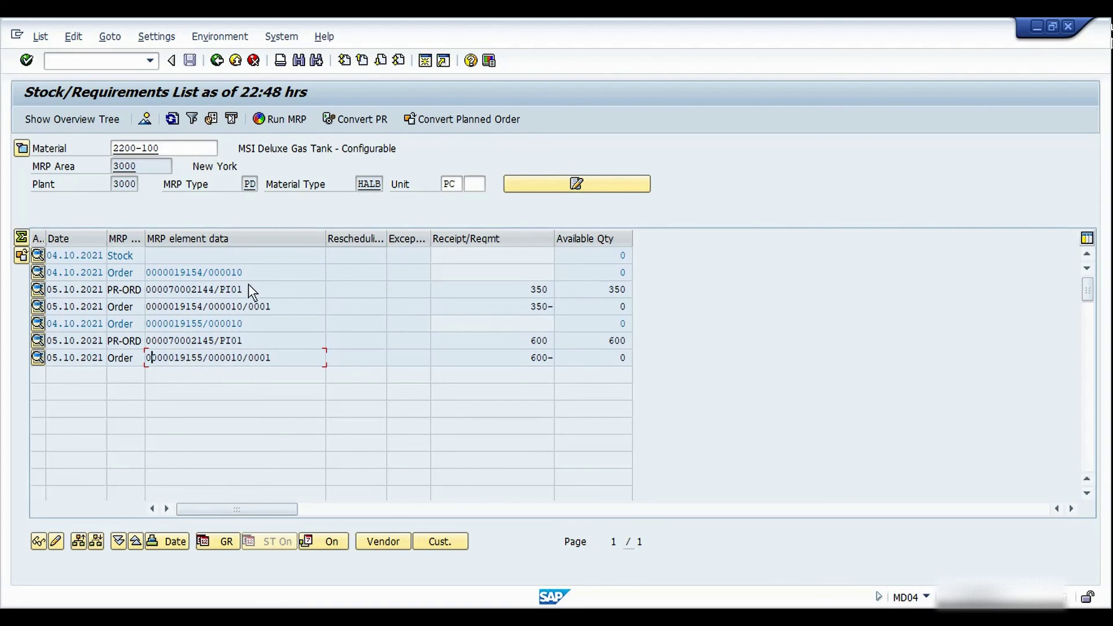